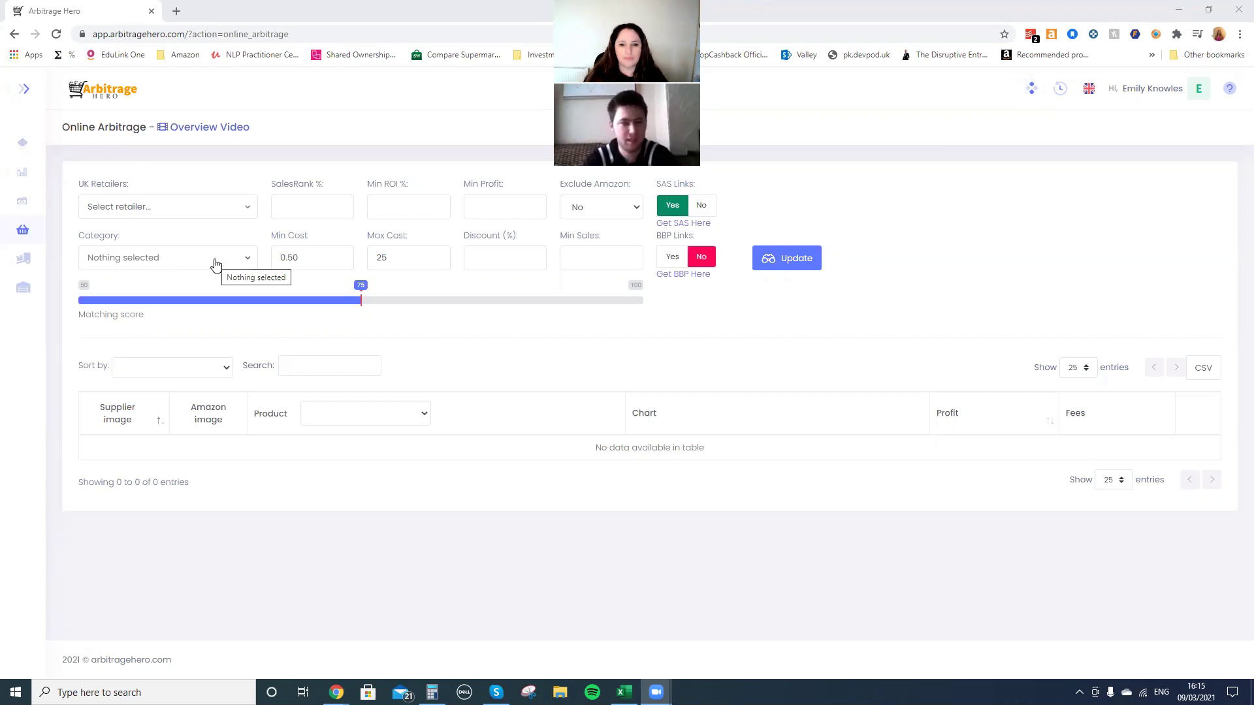
Look through the available UK retailers and select Boots.com
click(248, 215)
scroll(202, 392, down, 5)
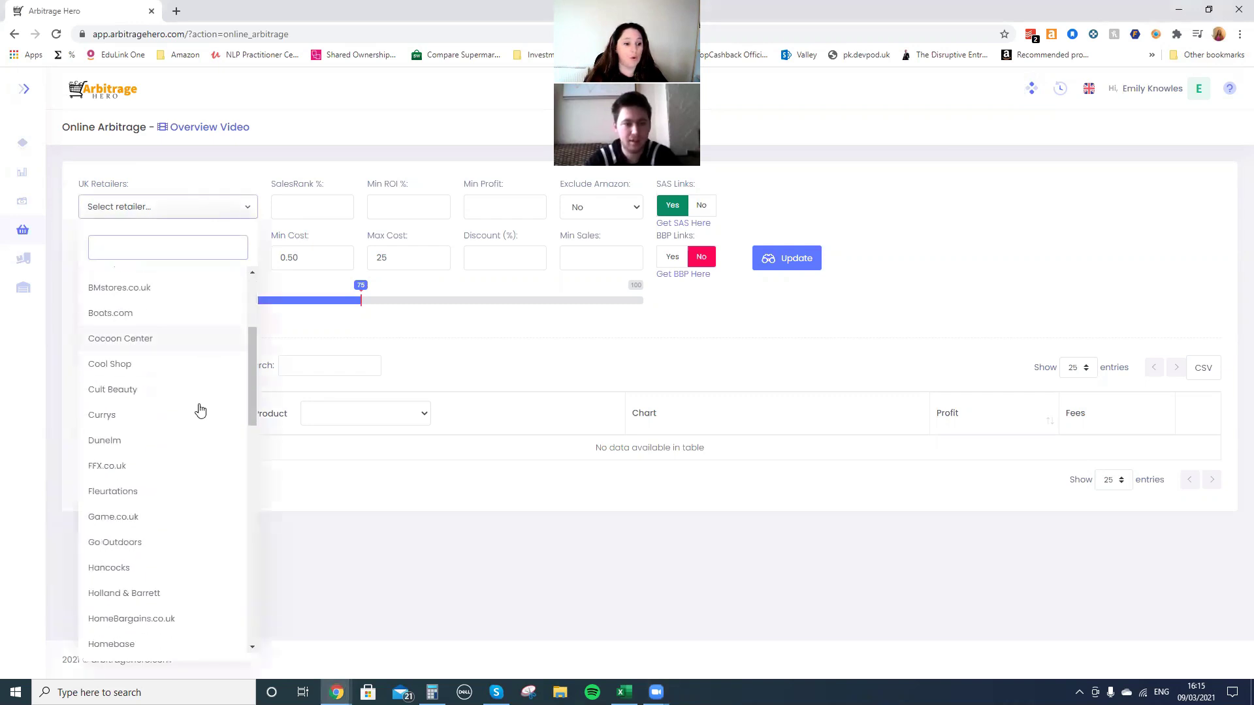
scroll(197, 427, down, 10)
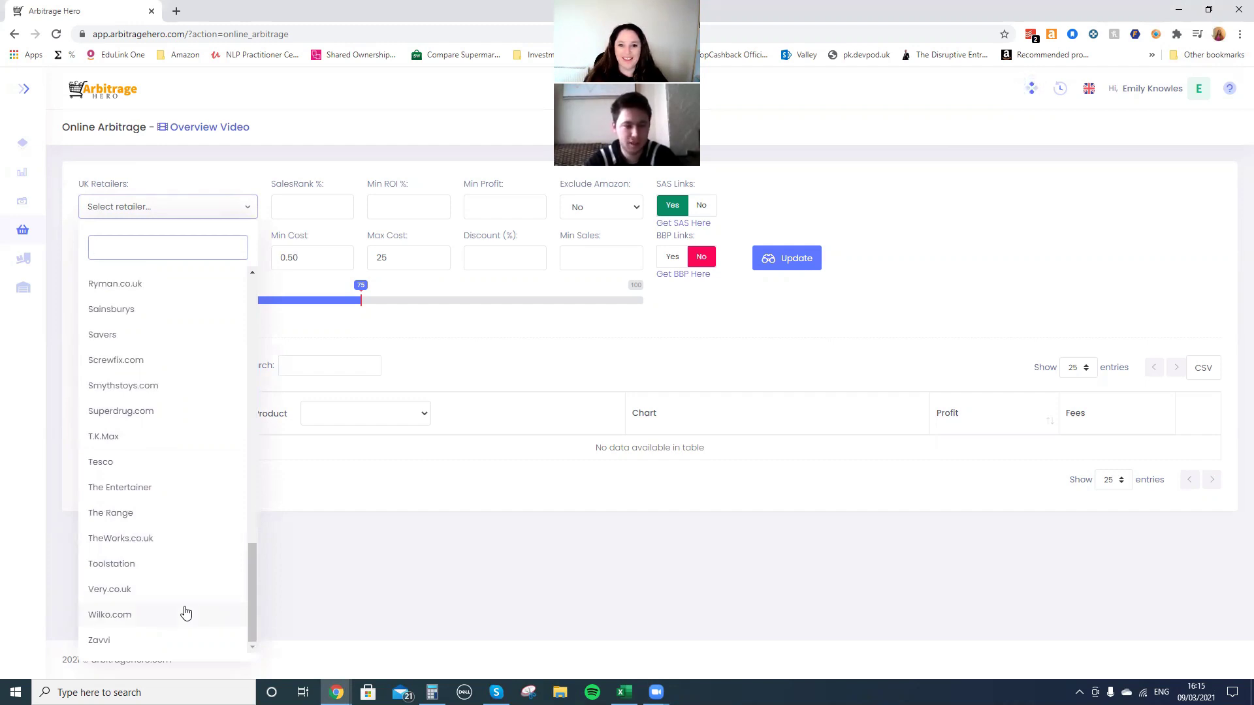
scroll(173, 550, up, 2)
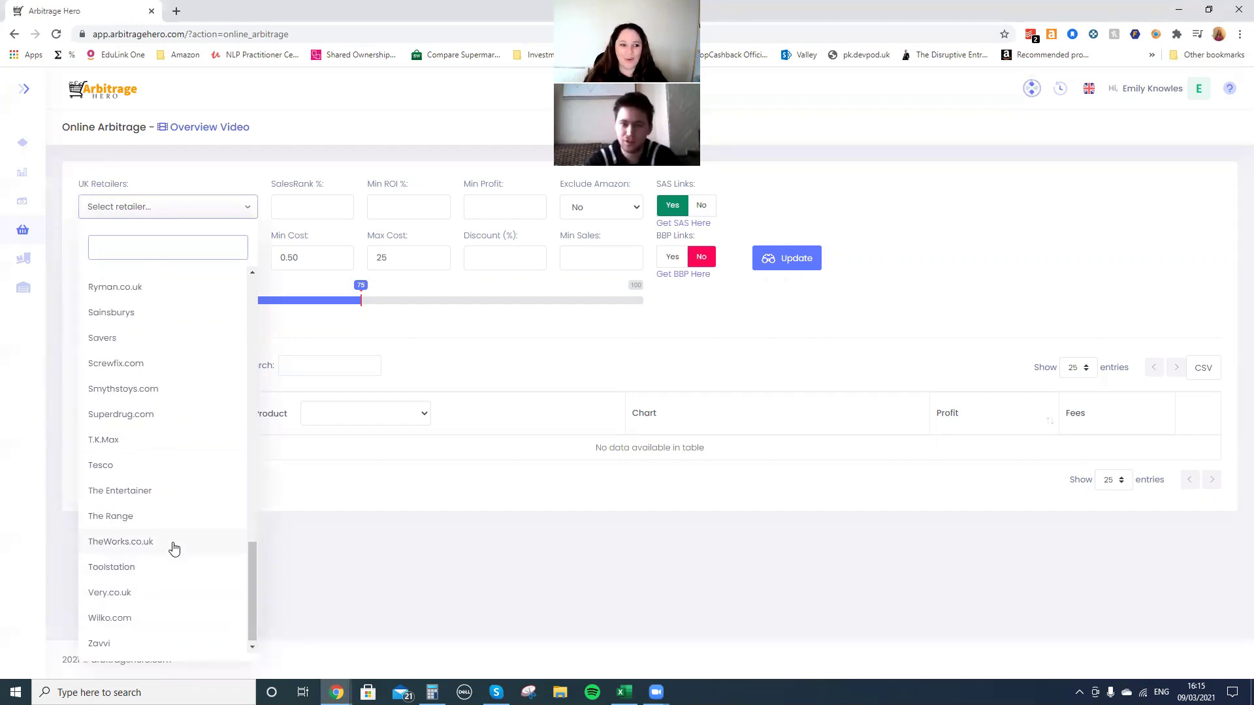
scroll(173, 548, up, 10)
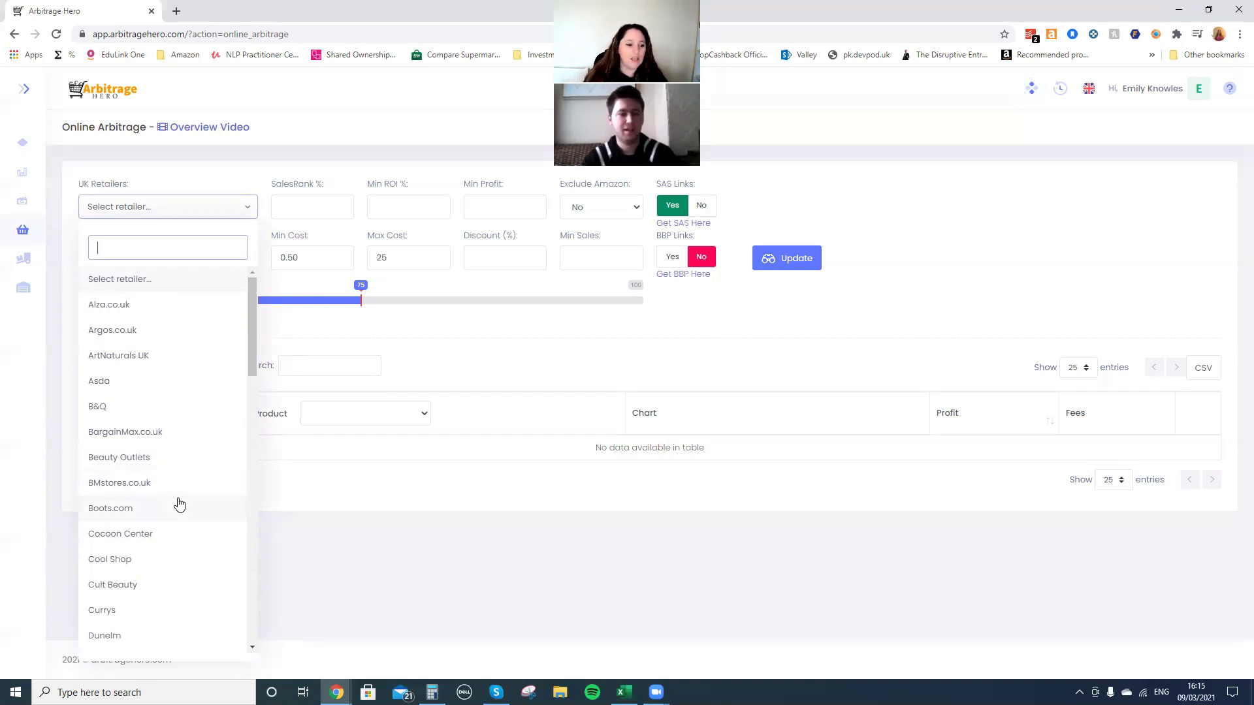
scroll(180, 504, down, 1)
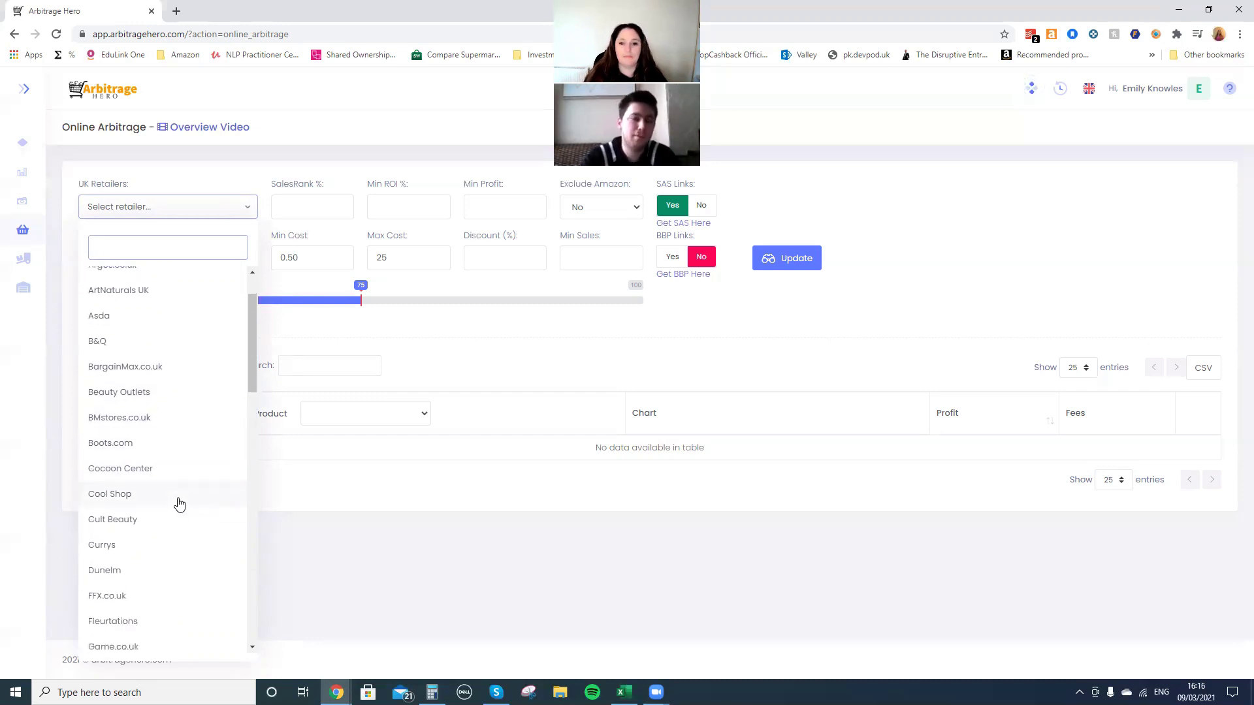
scroll(180, 504, down, 1)
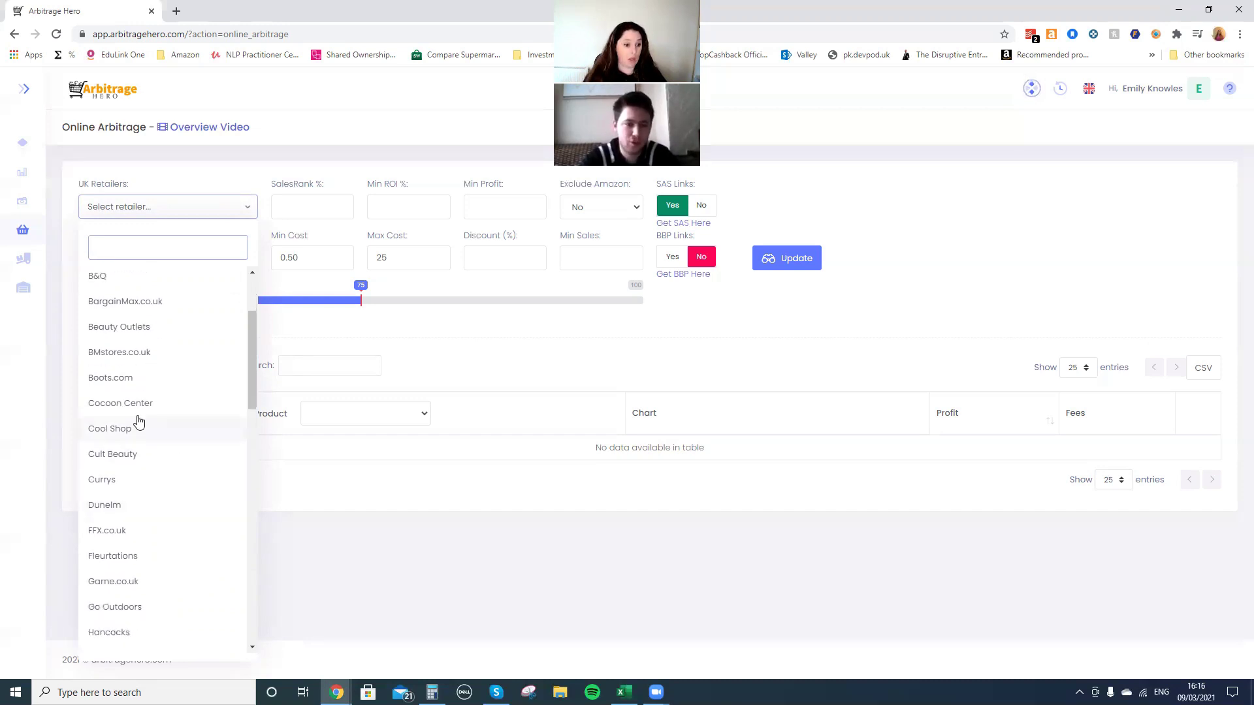
scroll(165, 498, down, 4)
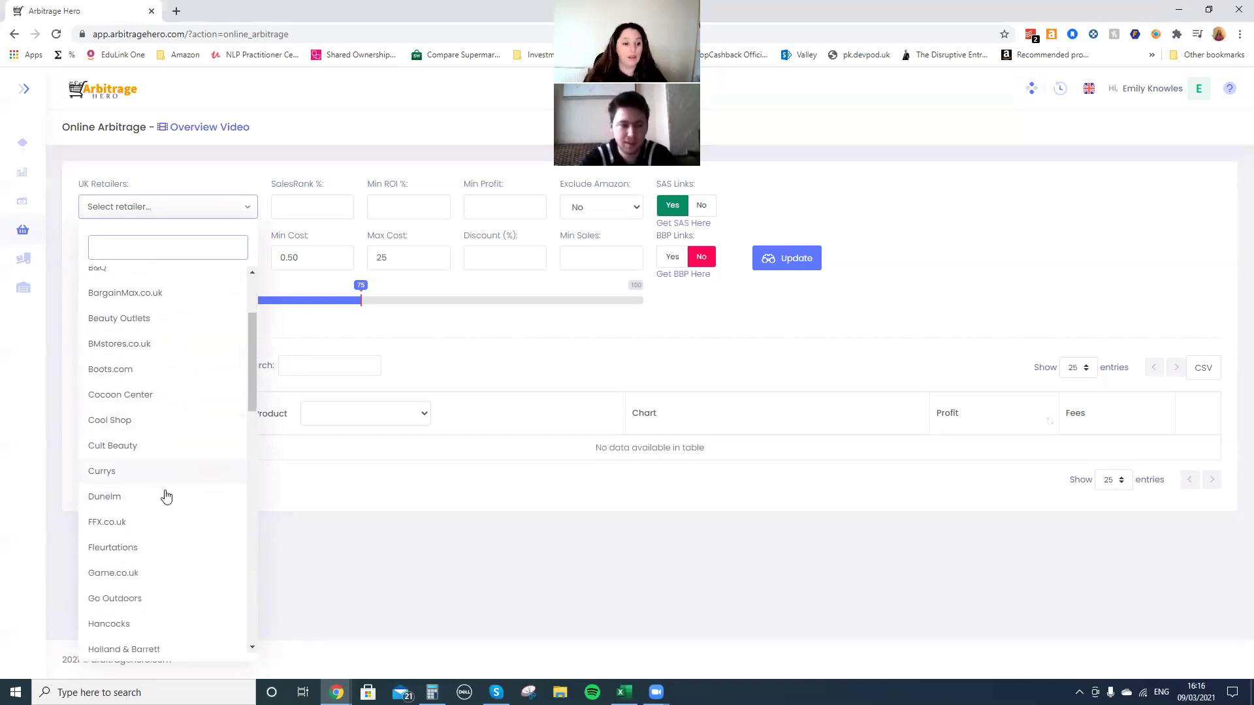
scroll(167, 496, down, 5)
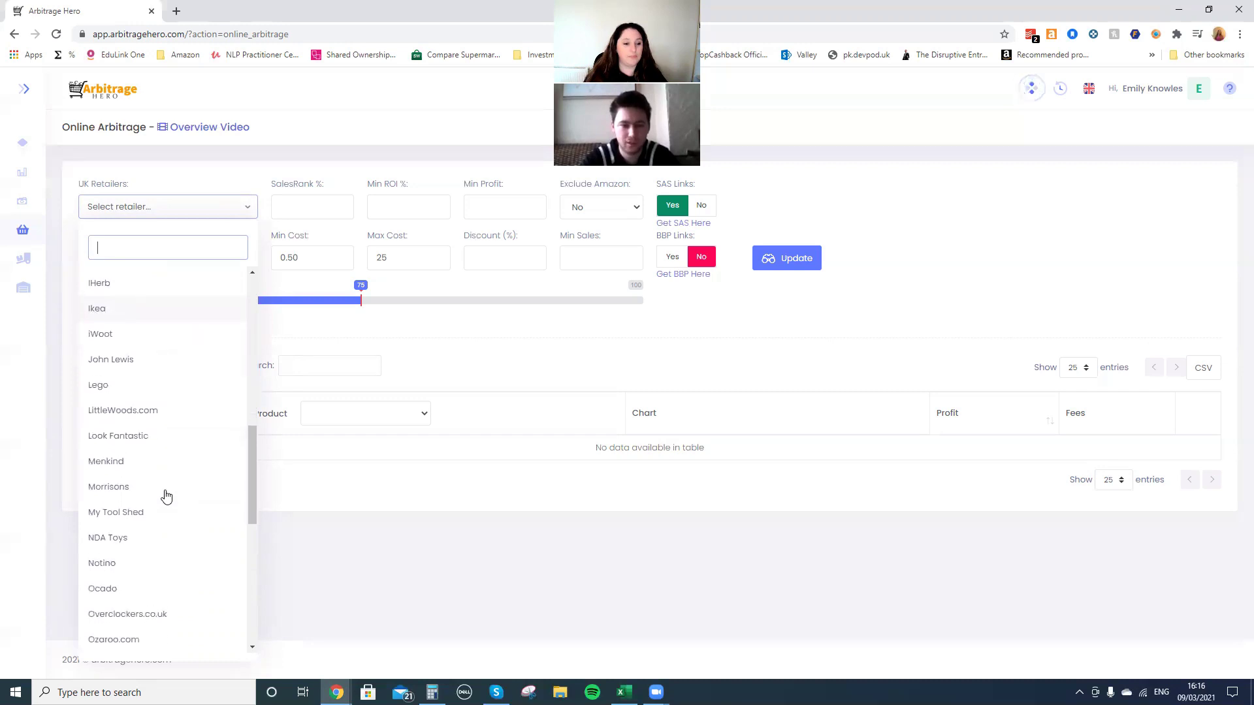
scroll(168, 496, up, 15)
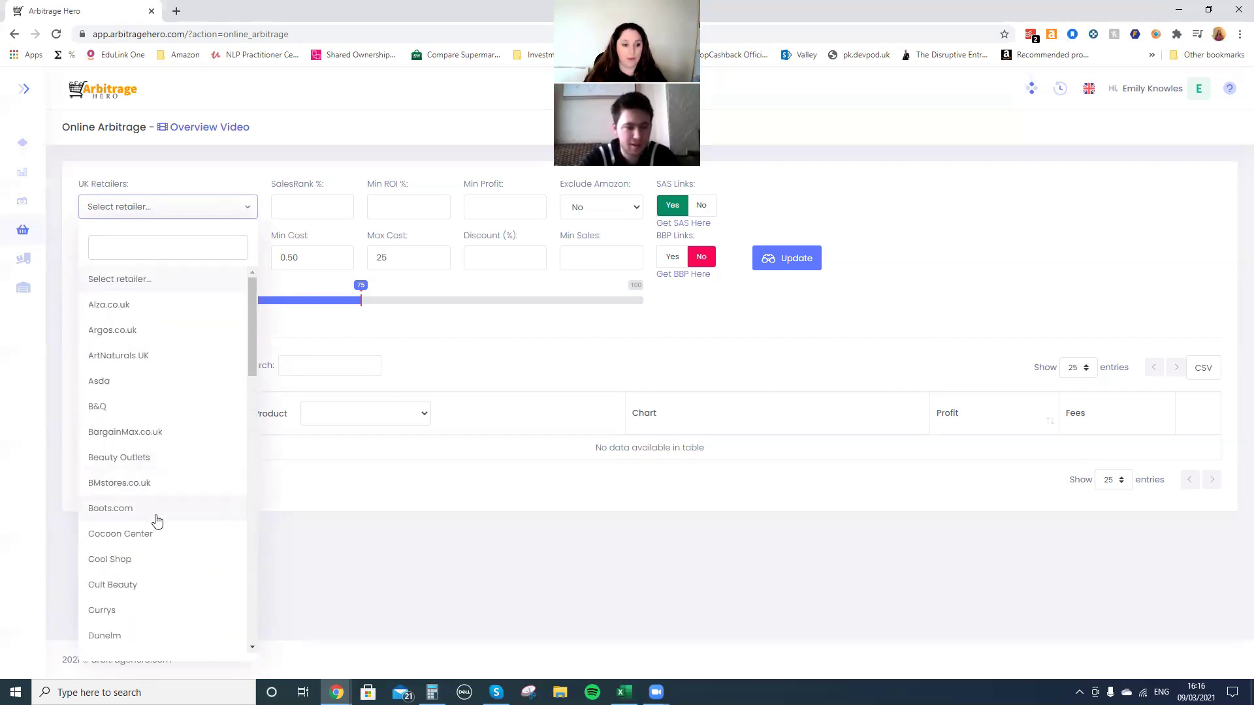
click(154, 515)
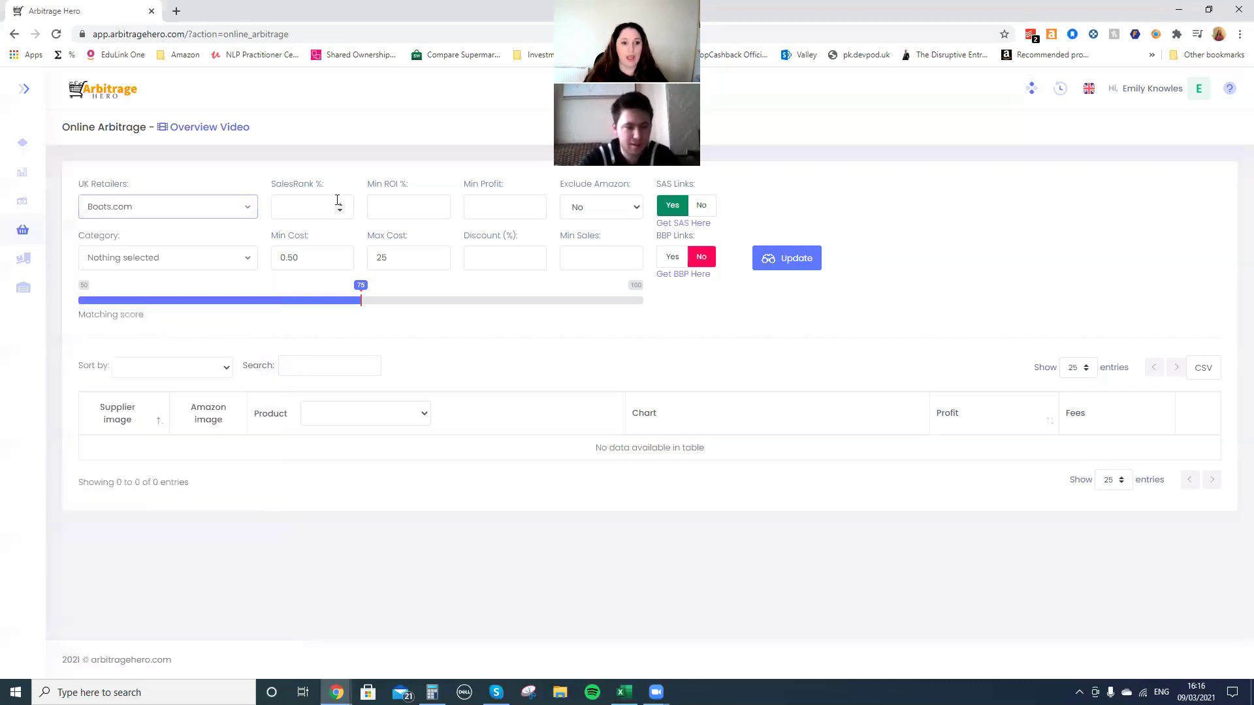
Set the SalesRank filter to 2% and the minimum ROI to 60%
click(148, 257)
click(316, 217)
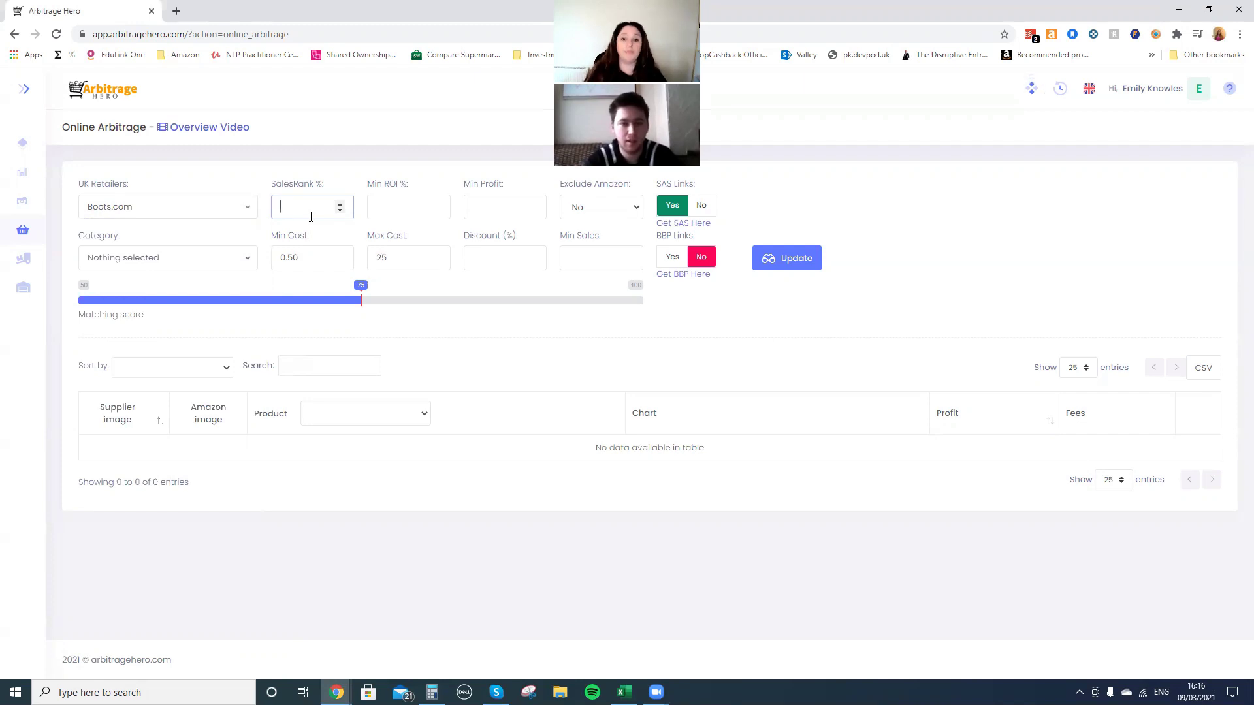
text(2)
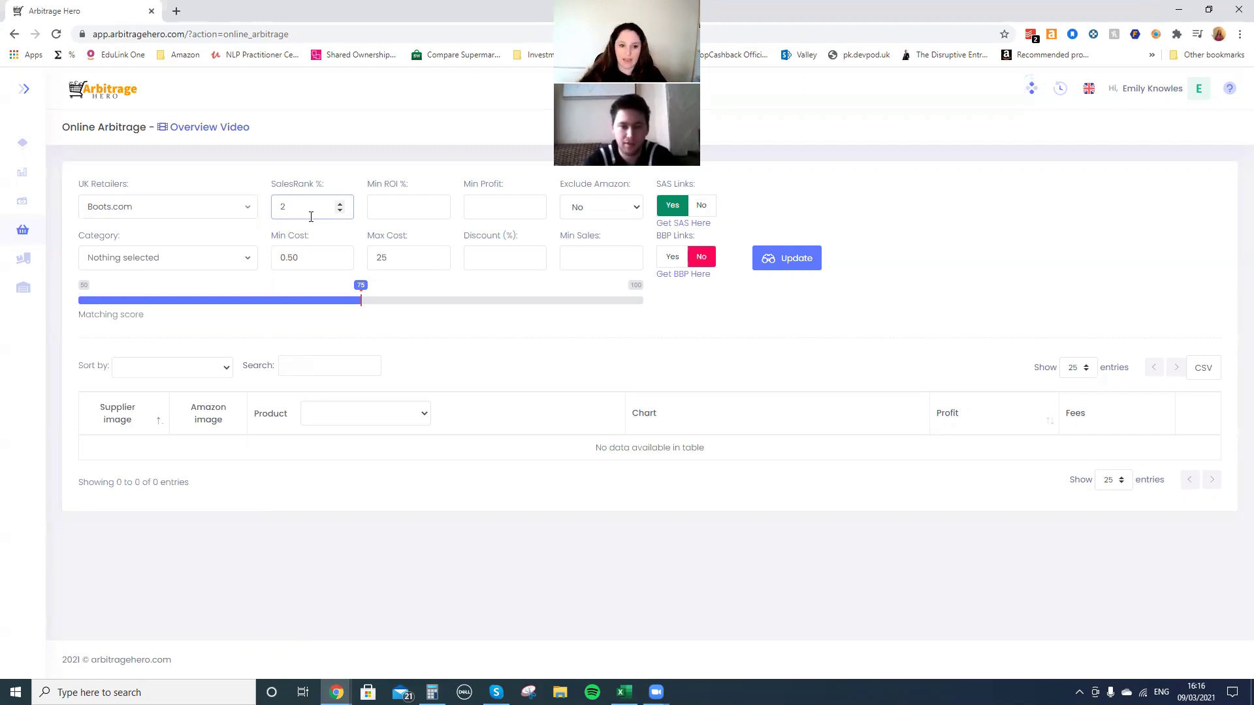
click(420, 212)
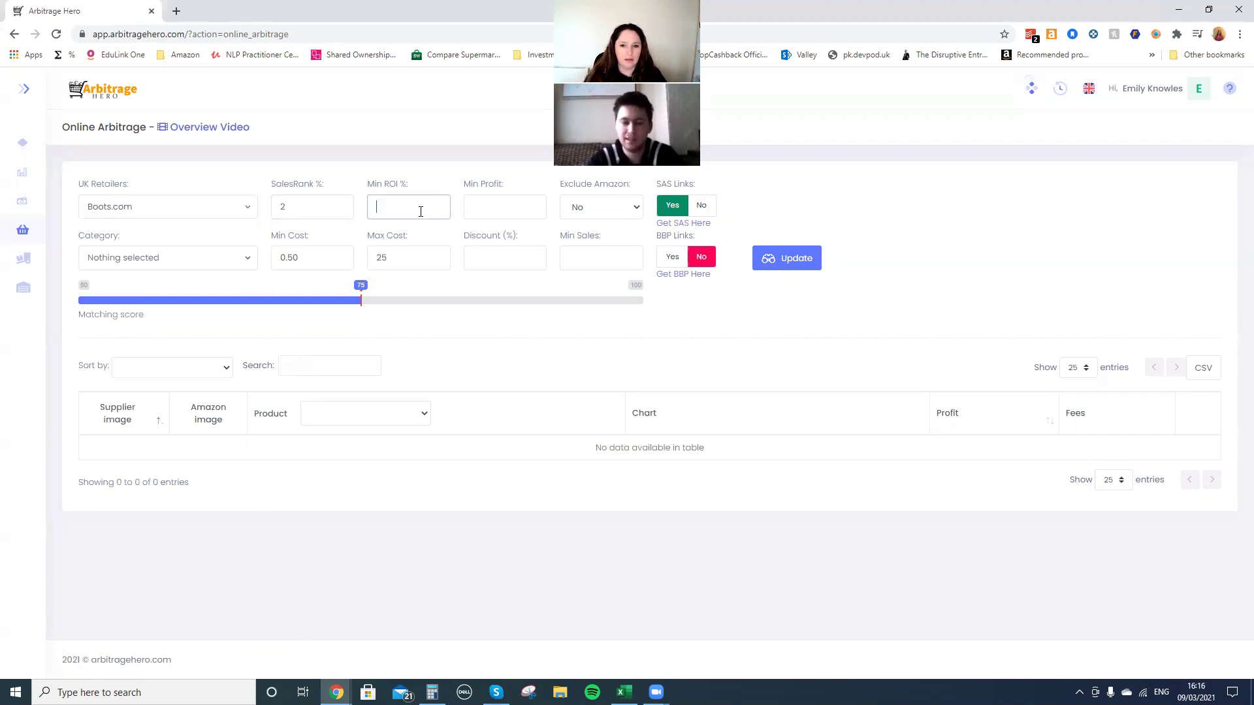
text(60)
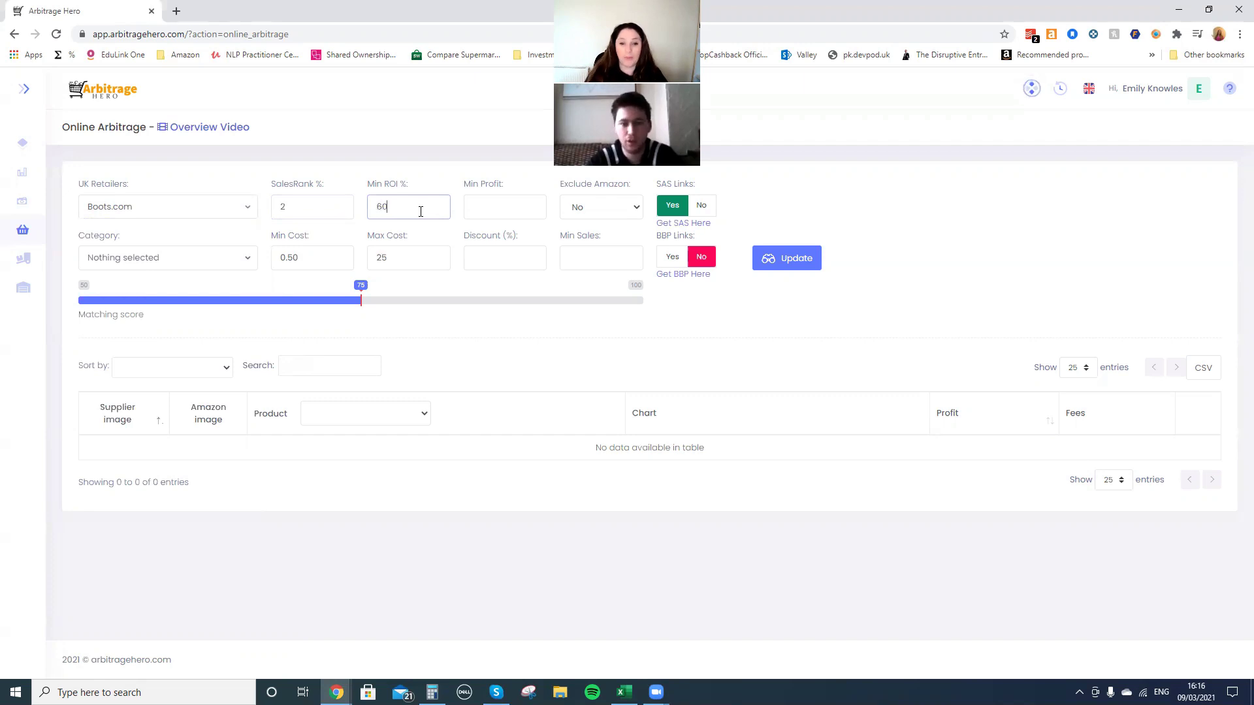
Set the minimum profit filter to 1
click(490, 206)
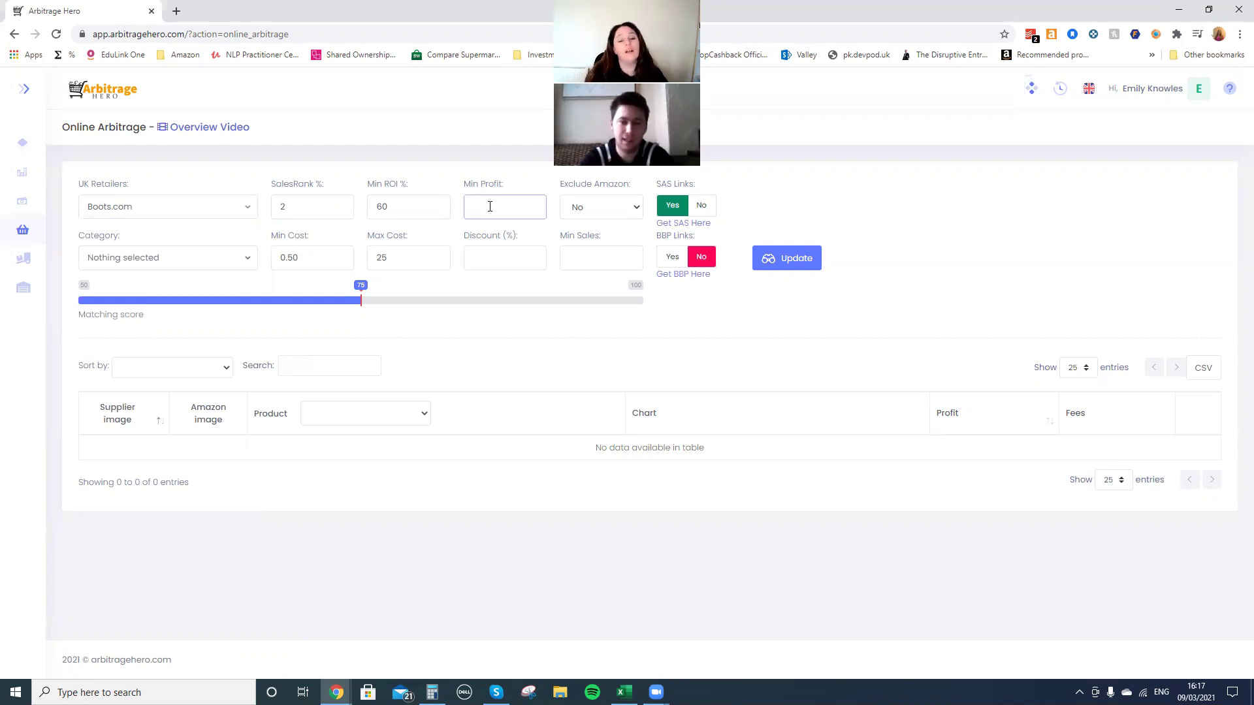
text(1)
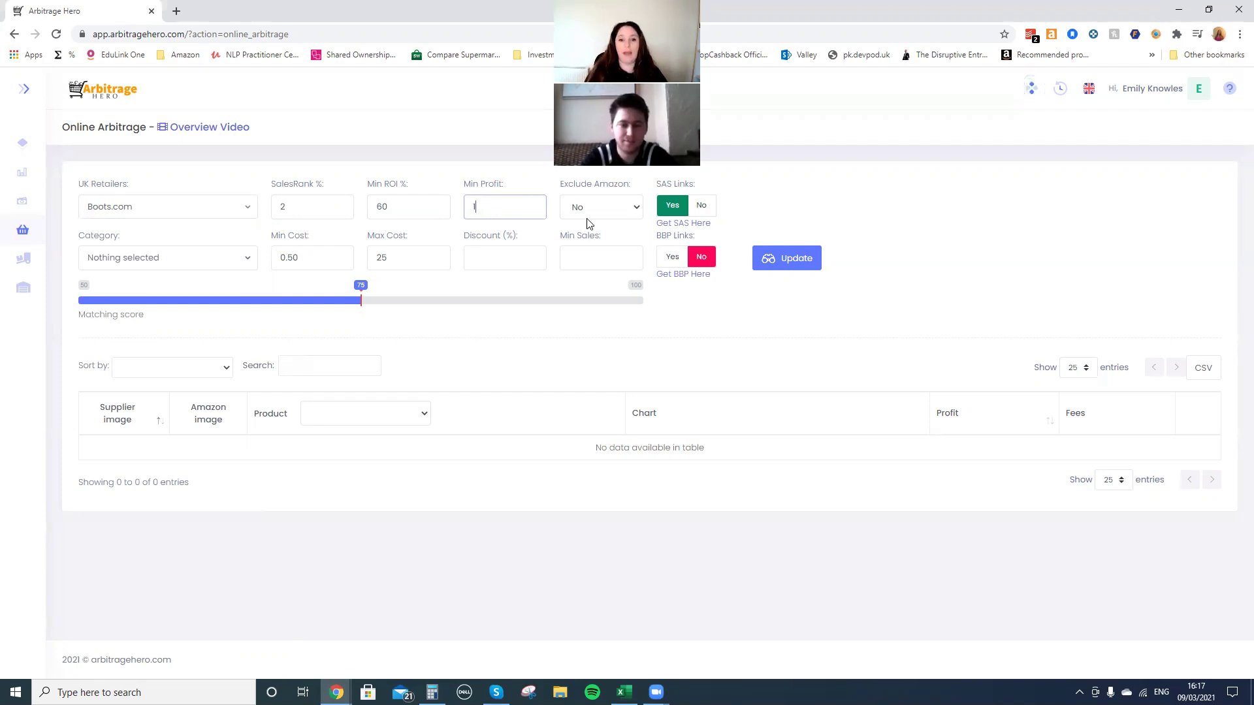
click(558, 228)
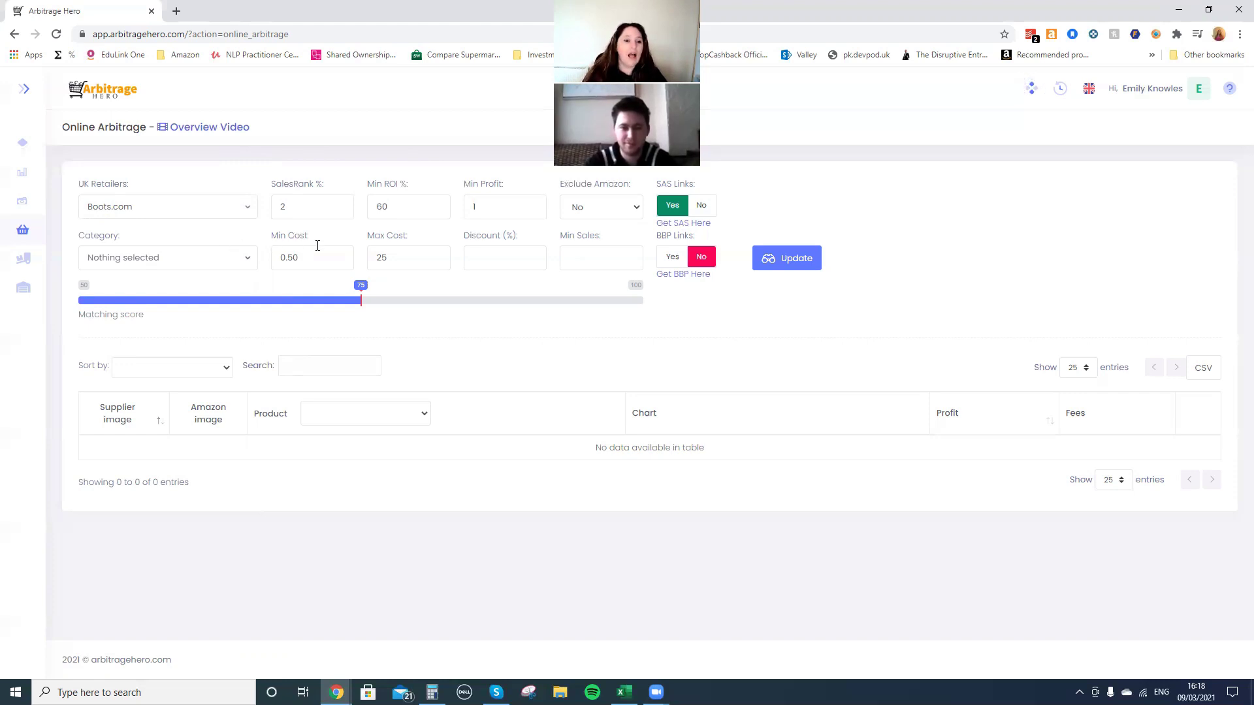
Clear the minimum cost and maximum cost filters so both are empty
drag(302, 258, 264, 265)
key(BackSpace)
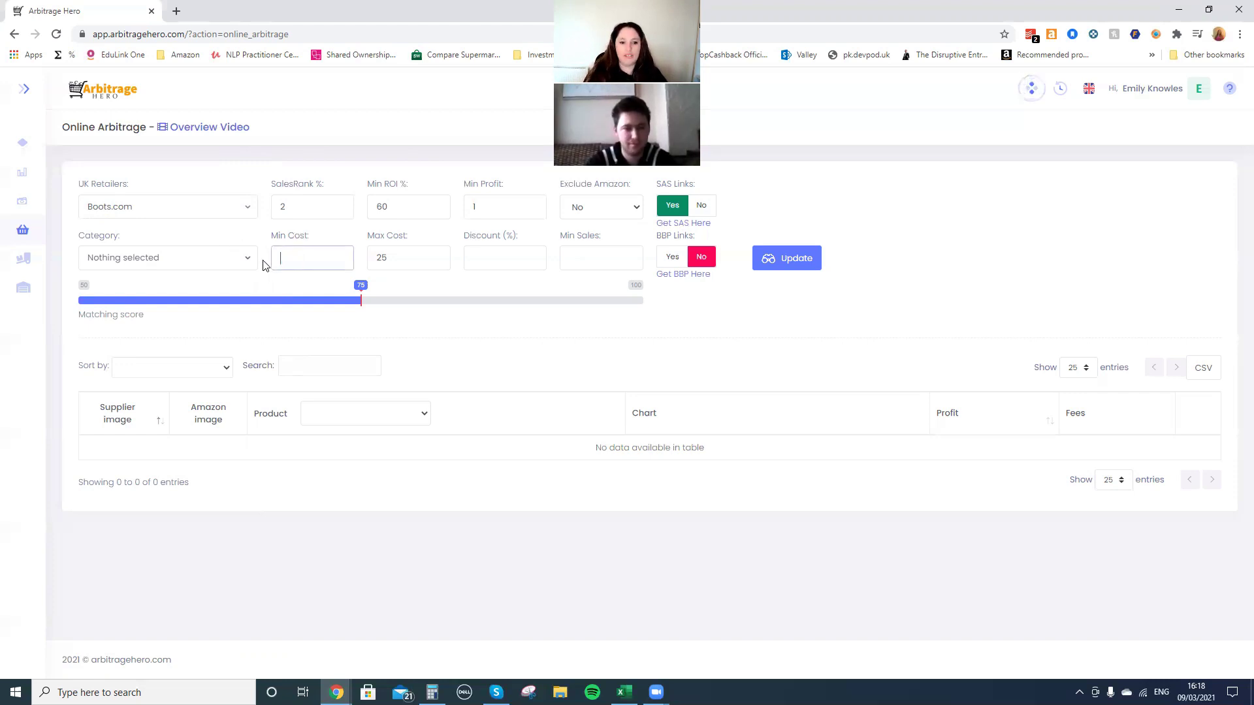
click(386, 252)
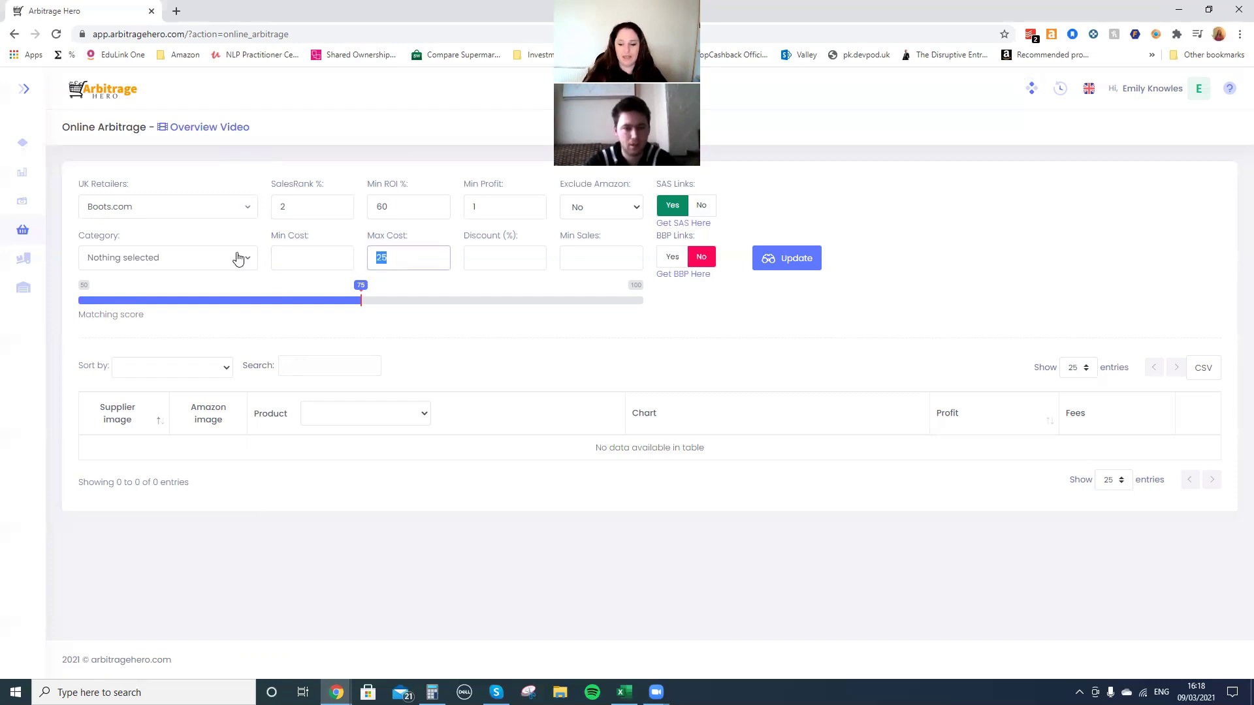
key(BackSpace)
key(BackSpace)
Leave the cost and minimum sales filters blank and update the product results with the current search criteria
click(340, 255)
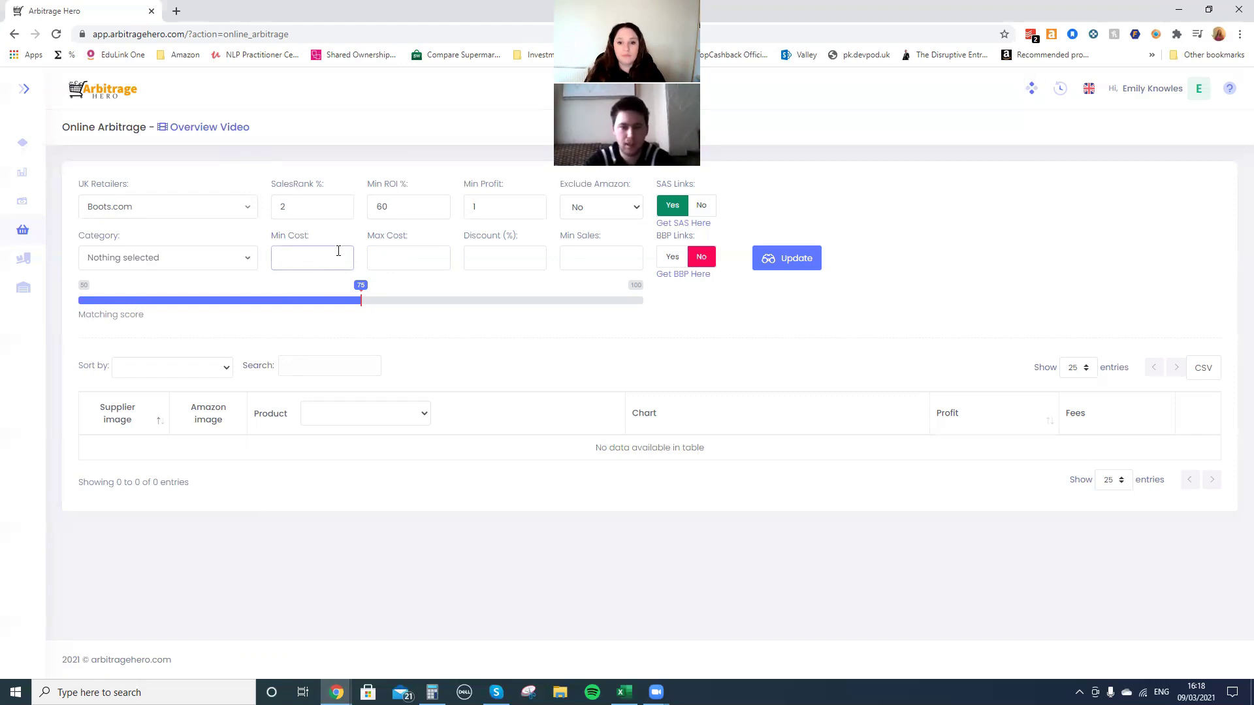
key(Tab)
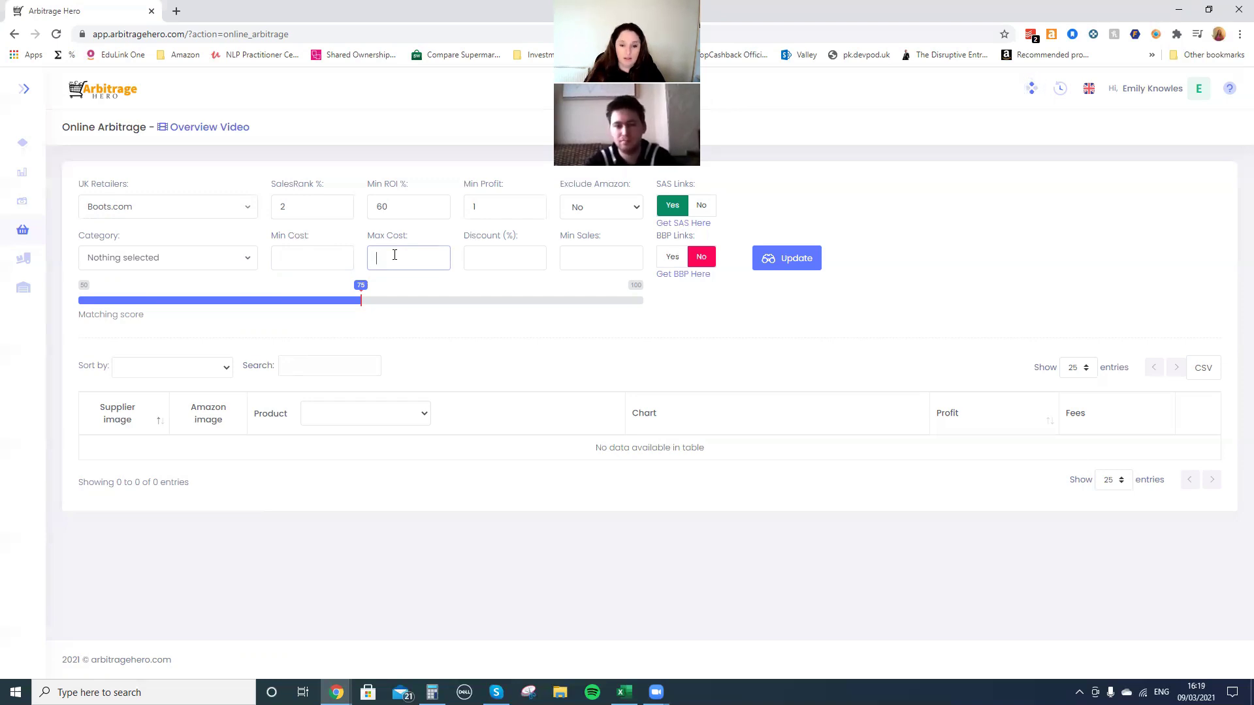
click(610, 260)
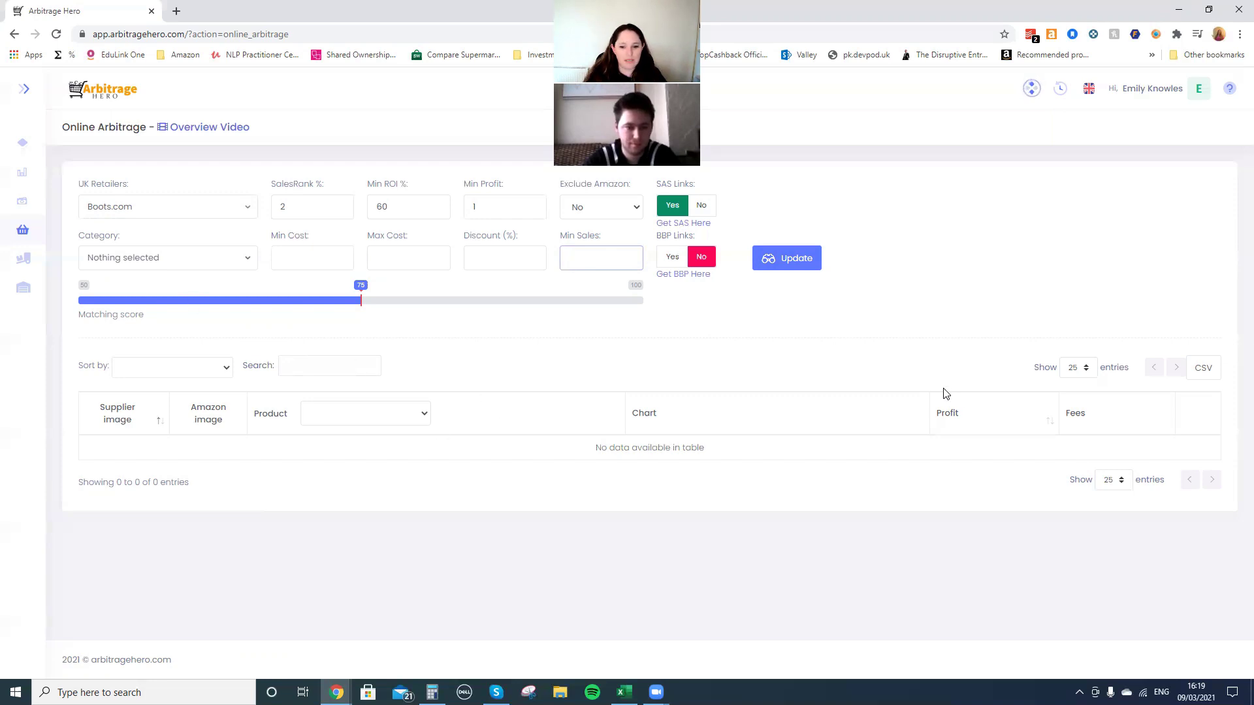
click(783, 270)
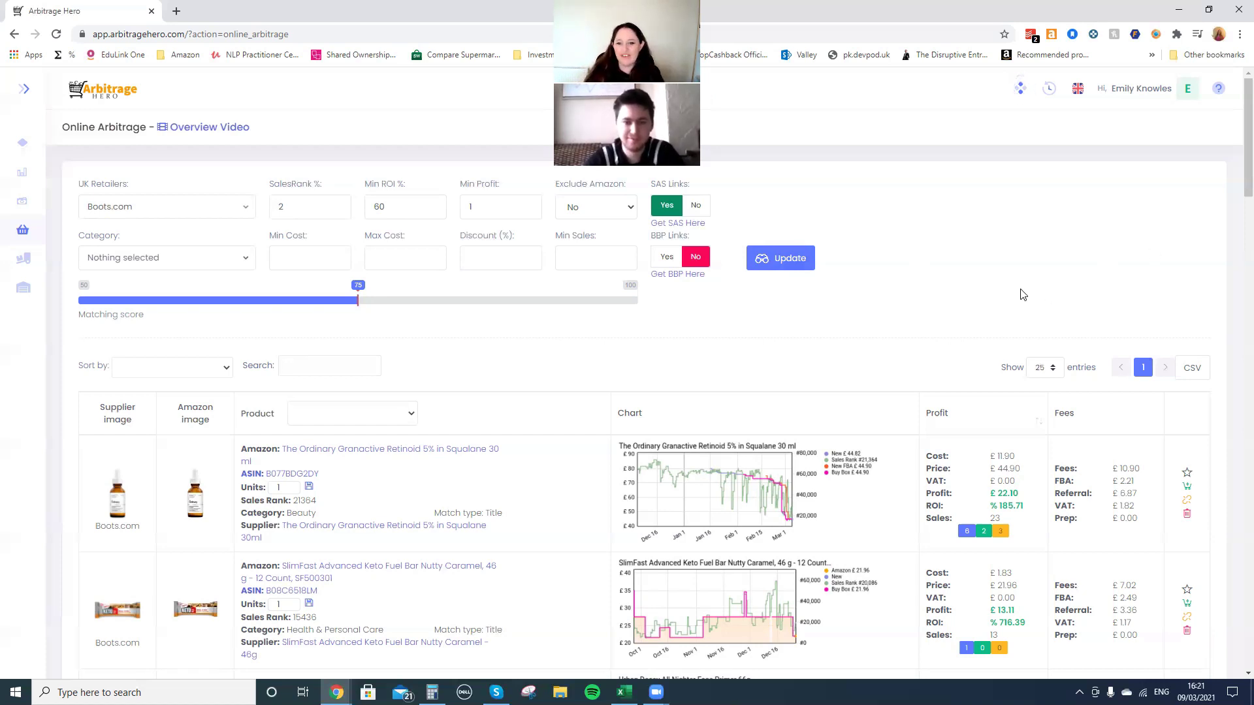
Examine the matched Boots.com products, comparing their supplier and Amazon listings, charts, profit and fees
scroll(959, 282, down, 2)
scroll(958, 282, down, 3)
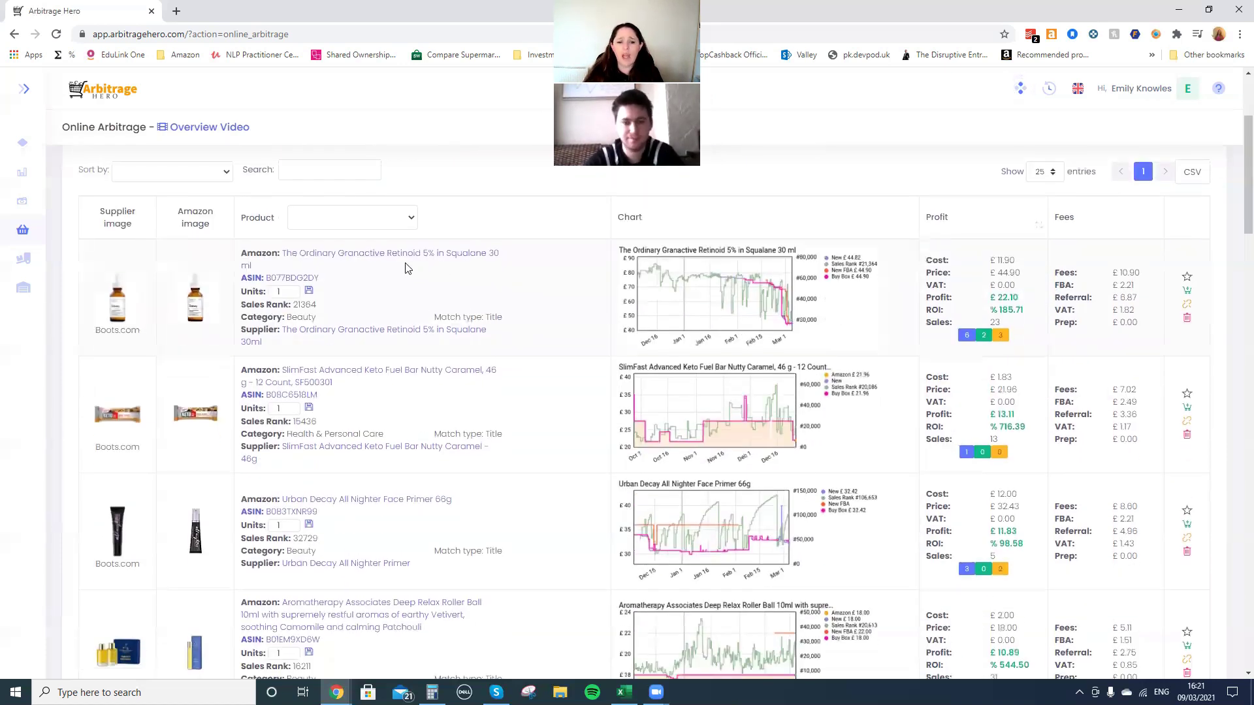
scroll(906, 341, down, 1)
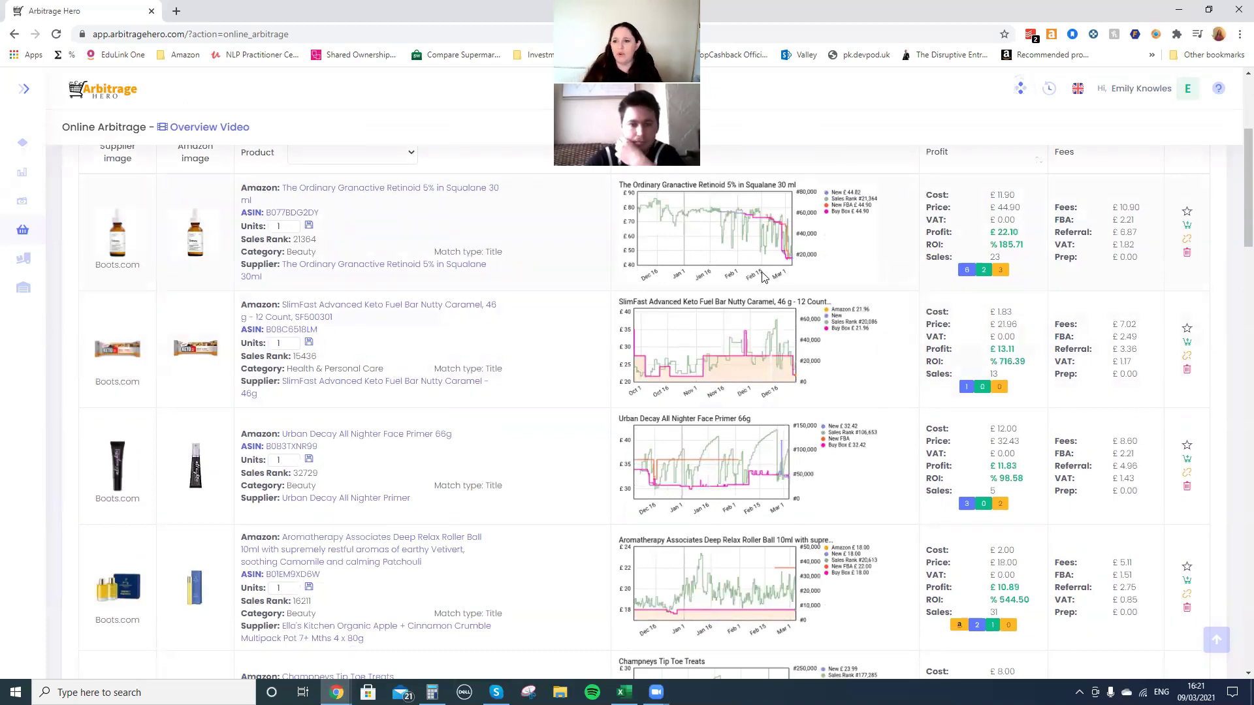
scroll(762, 274, up, 3)
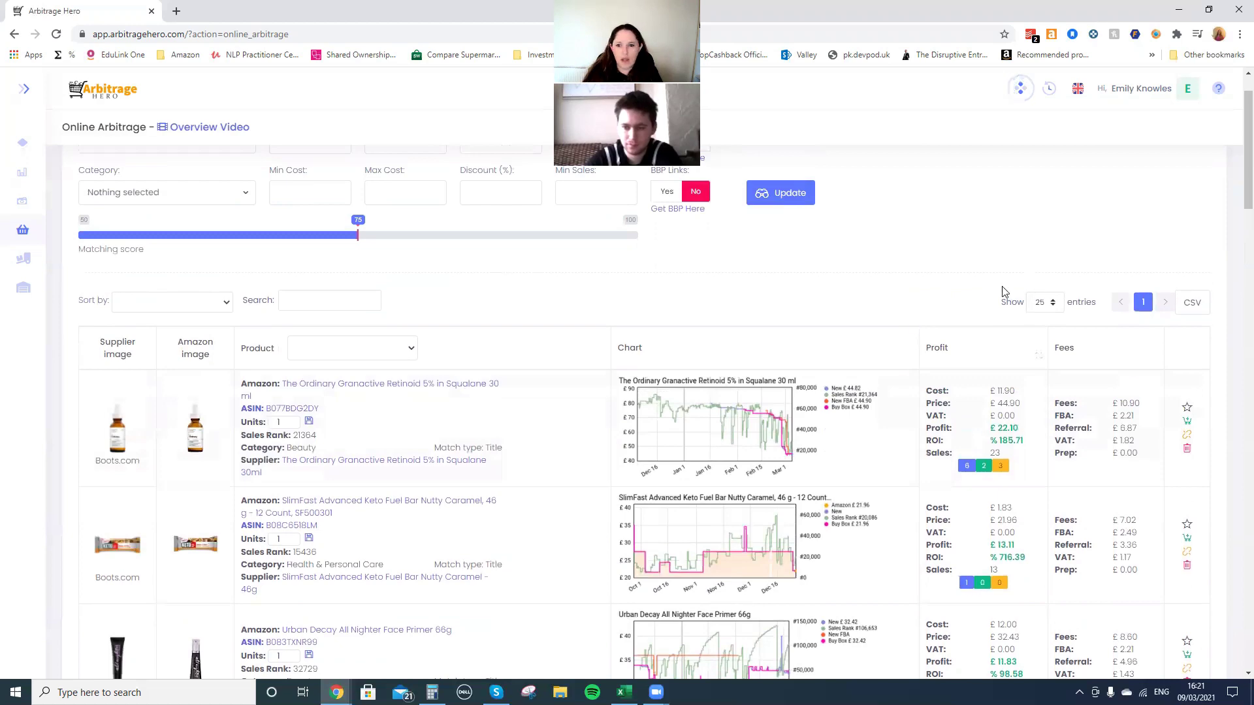
scroll(876, 308, up, 1)
scroll(1044, 358, down, 1)
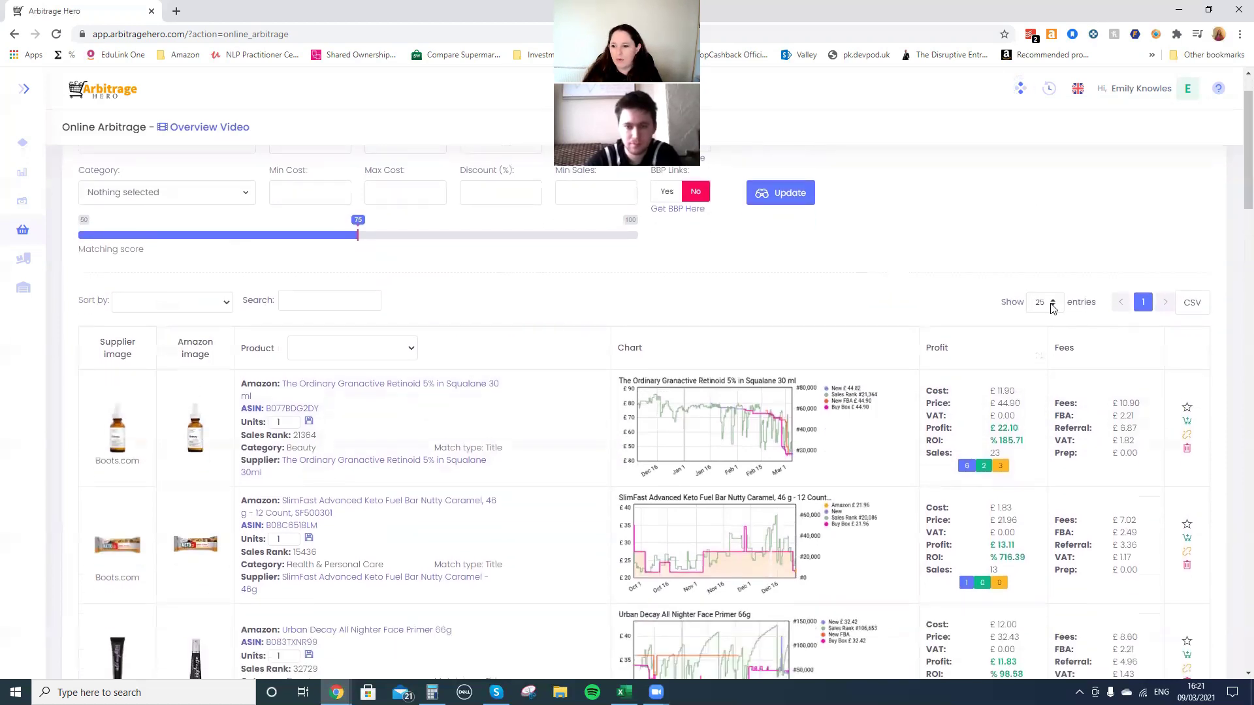
scroll(885, 330, down, 4)
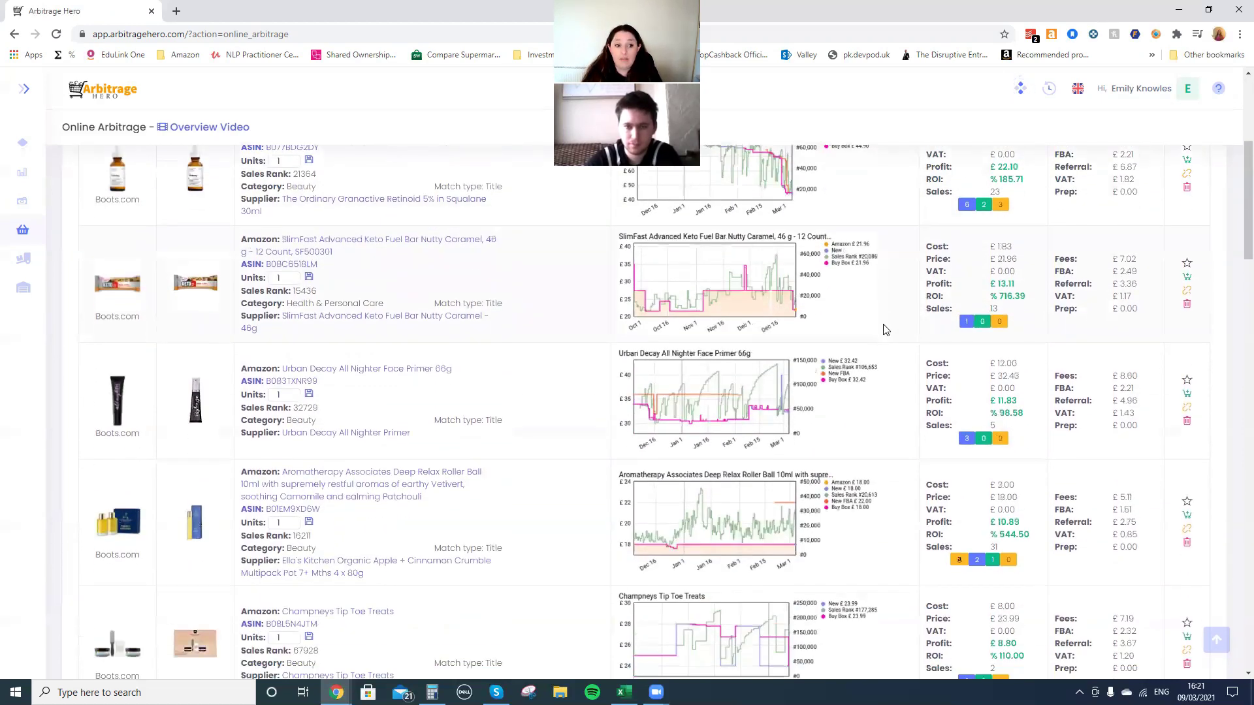
scroll(439, 314, up, 1)
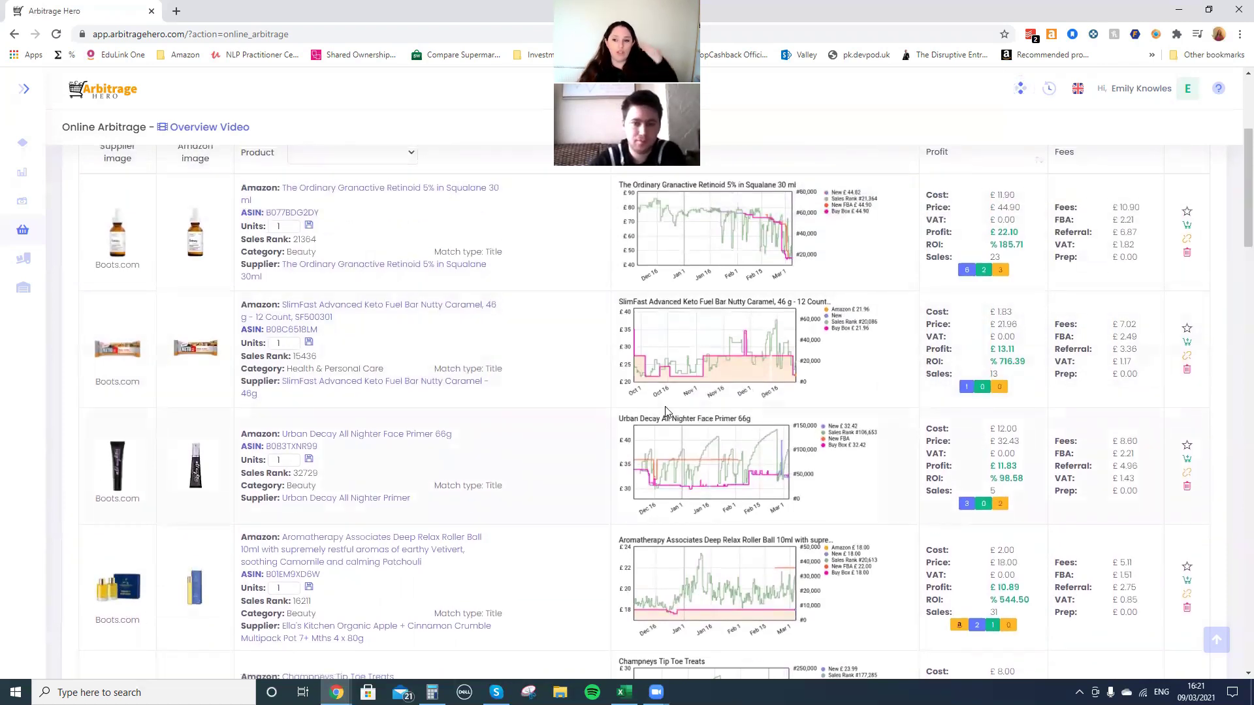
scroll(1049, 280, up, 2)
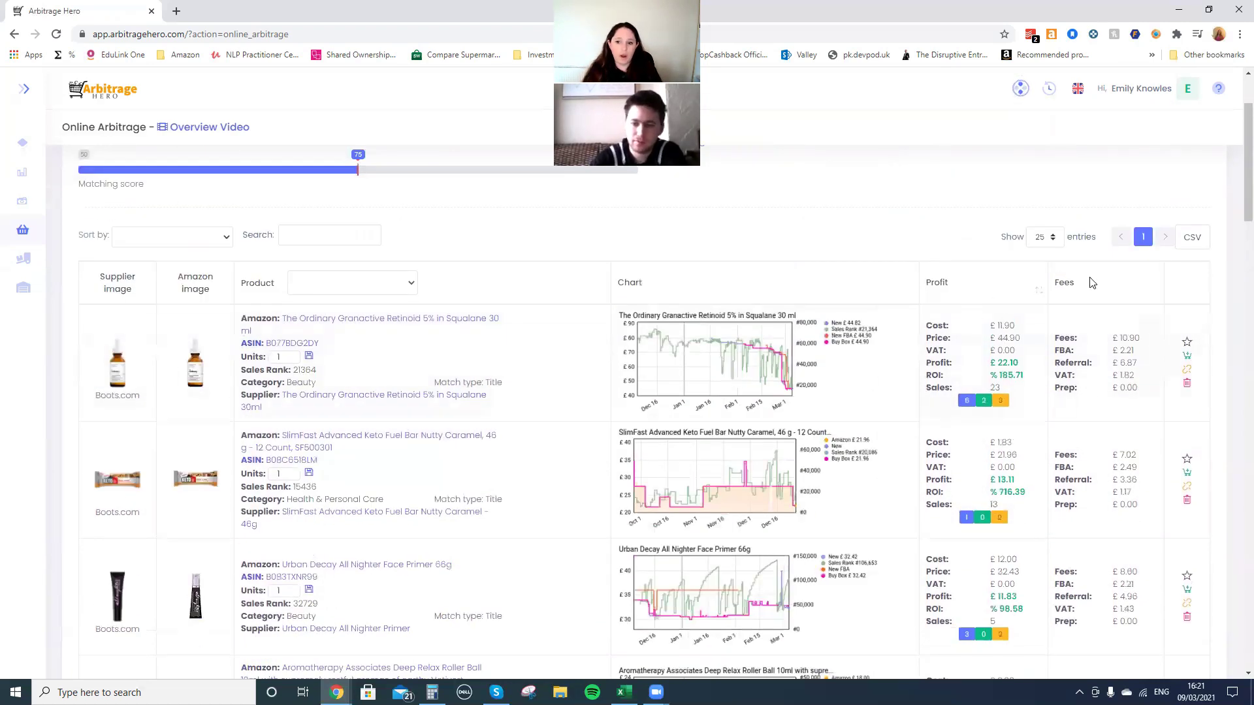
Check the match-type filter options for the products without choosing one, and review the price history charts of the first results
click(411, 285)
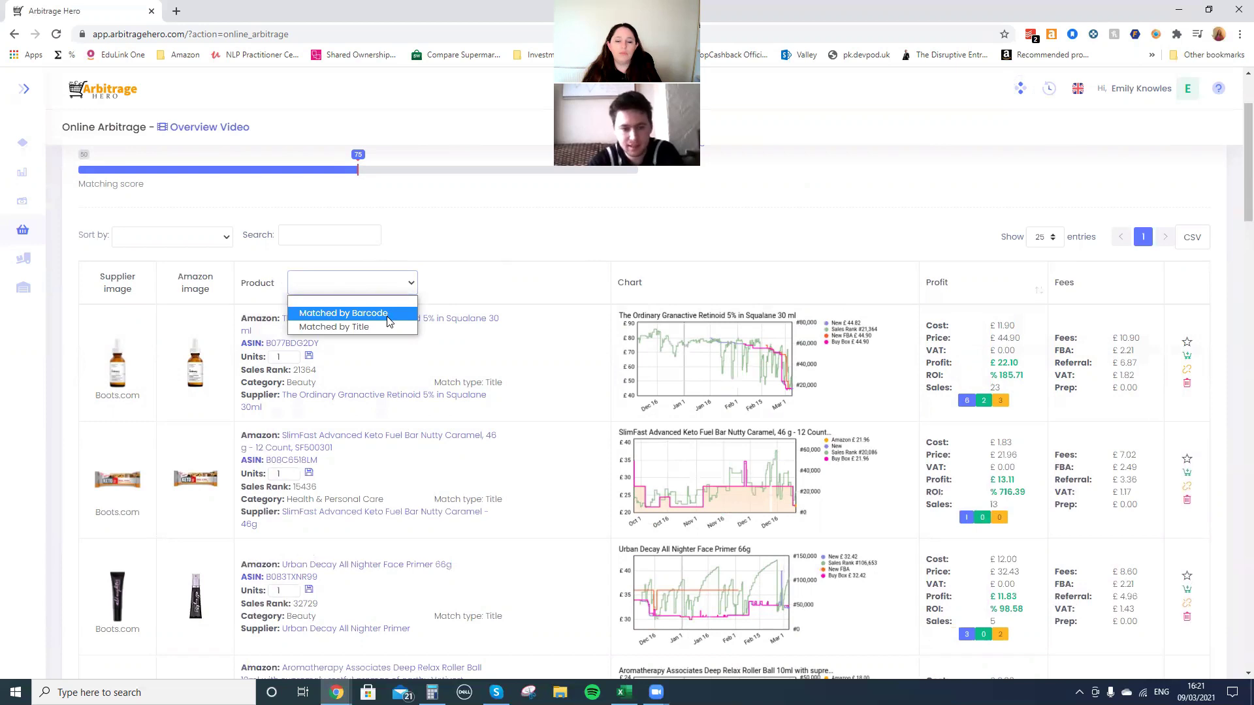
click(444, 243)
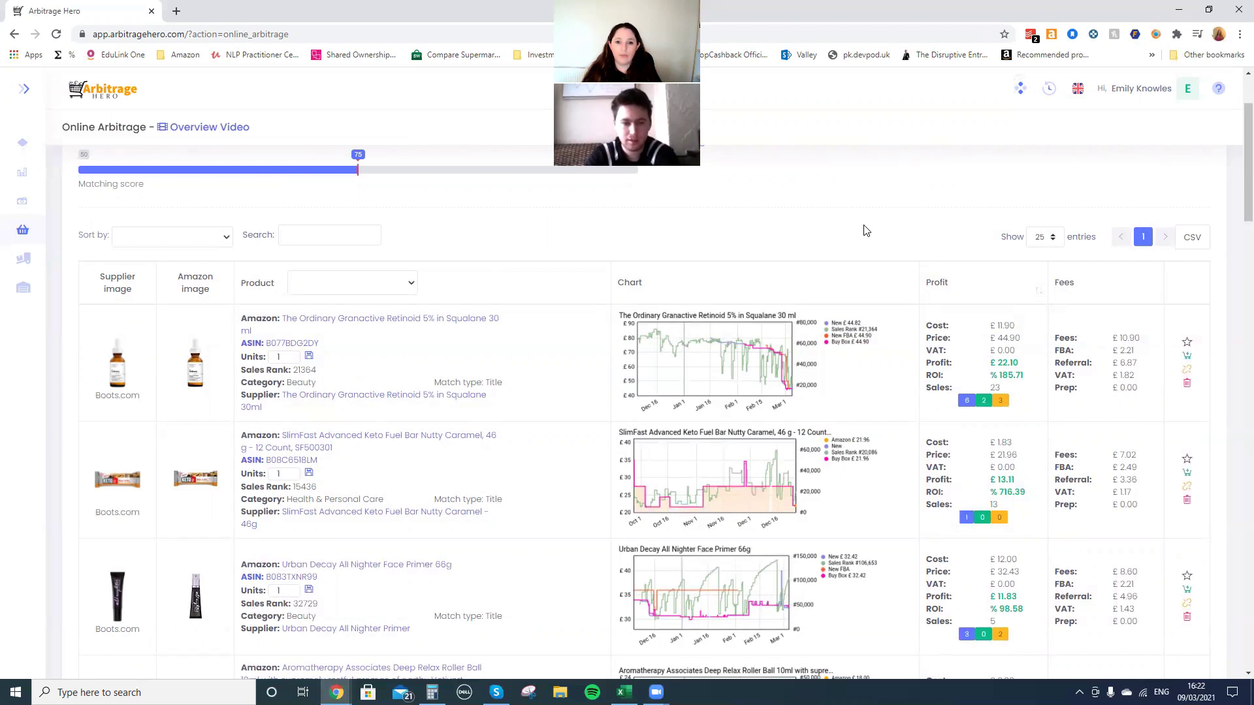
scroll(865, 230, down, 1)
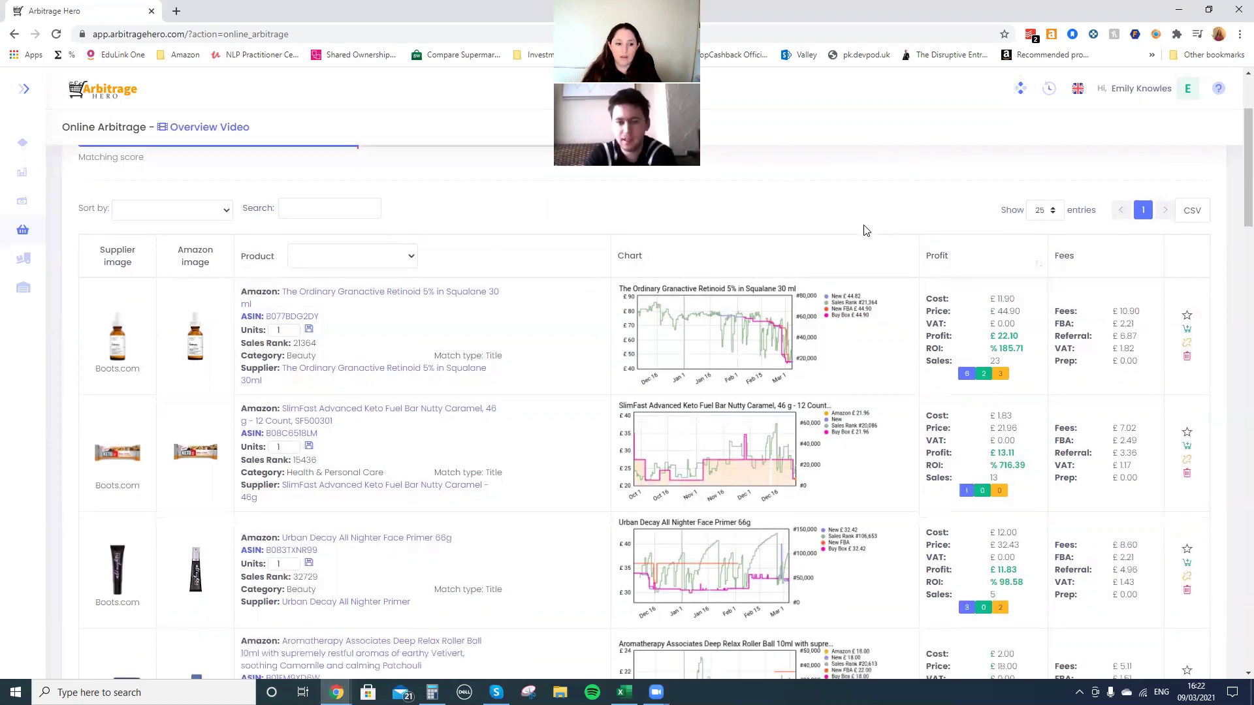
scroll(865, 230, down, 1)
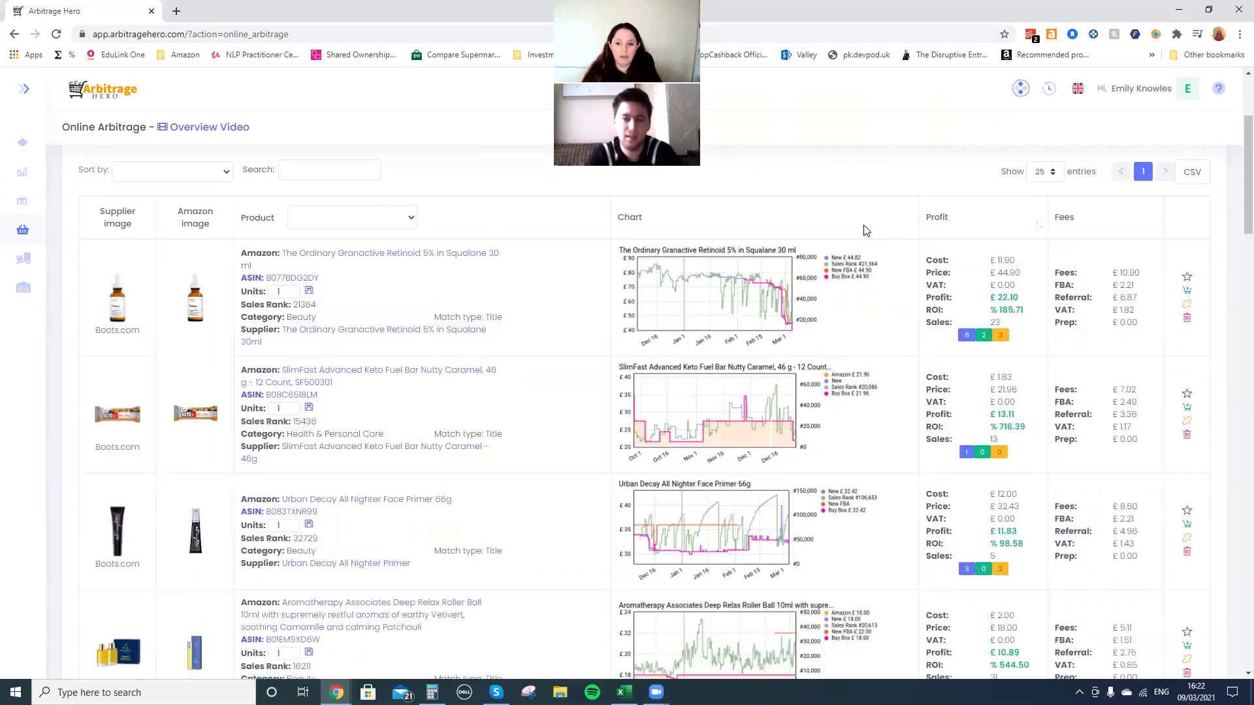
scroll(865, 230, down, 1)
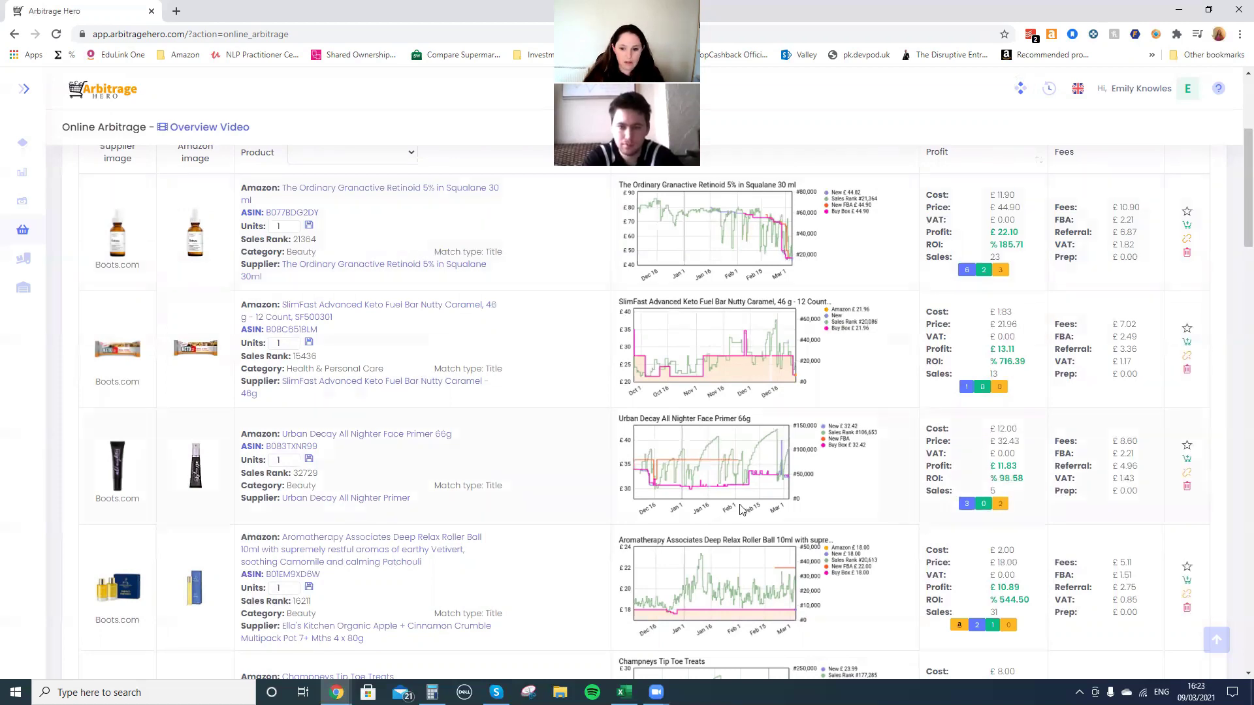
Examine the price history charts, profit, ROI and sales of the matched Boots.com products further down the list
scroll(740, 510, down, 3)
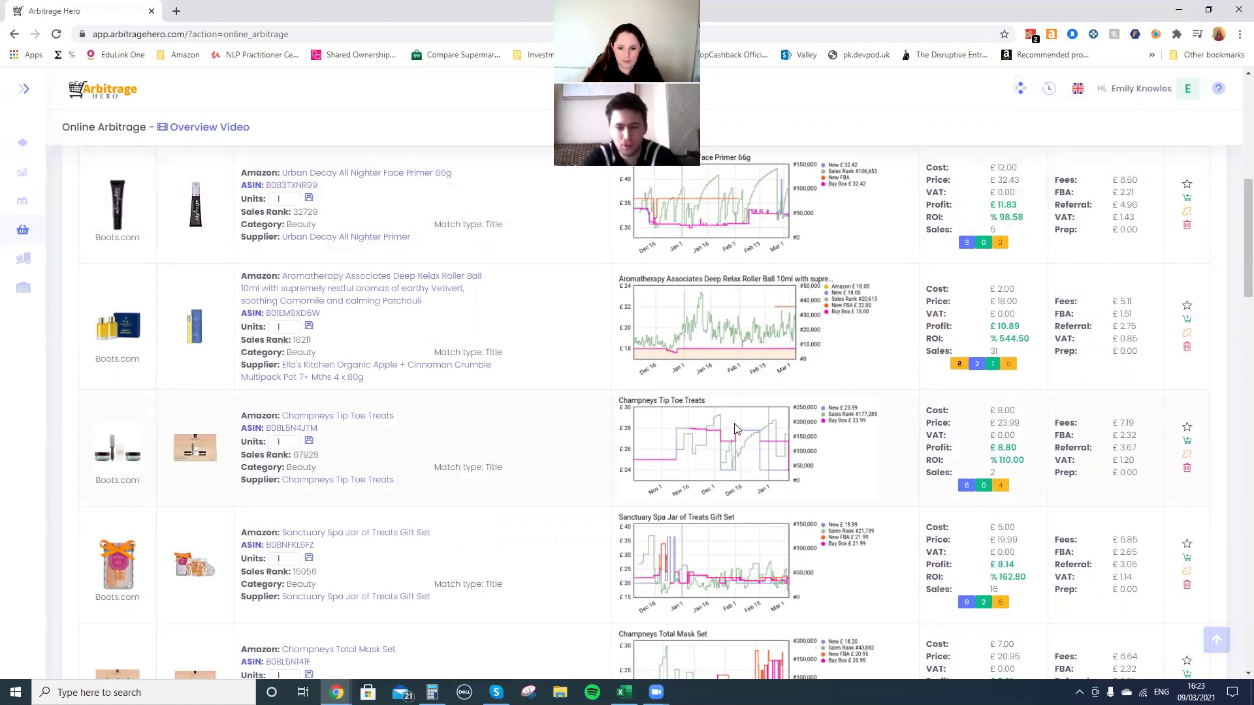
scroll(737, 429, down, 1)
scroll(883, 429, down, 1)
scroll(878, 434, up, 3)
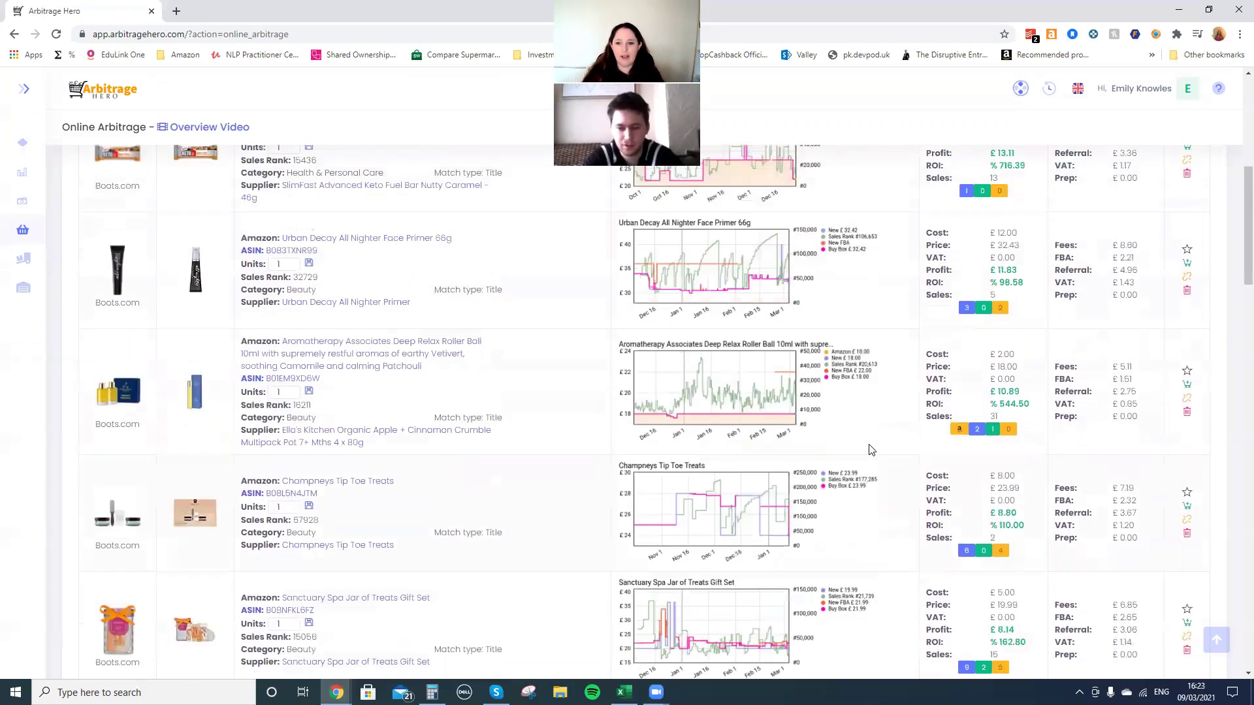
click(1235, 676)
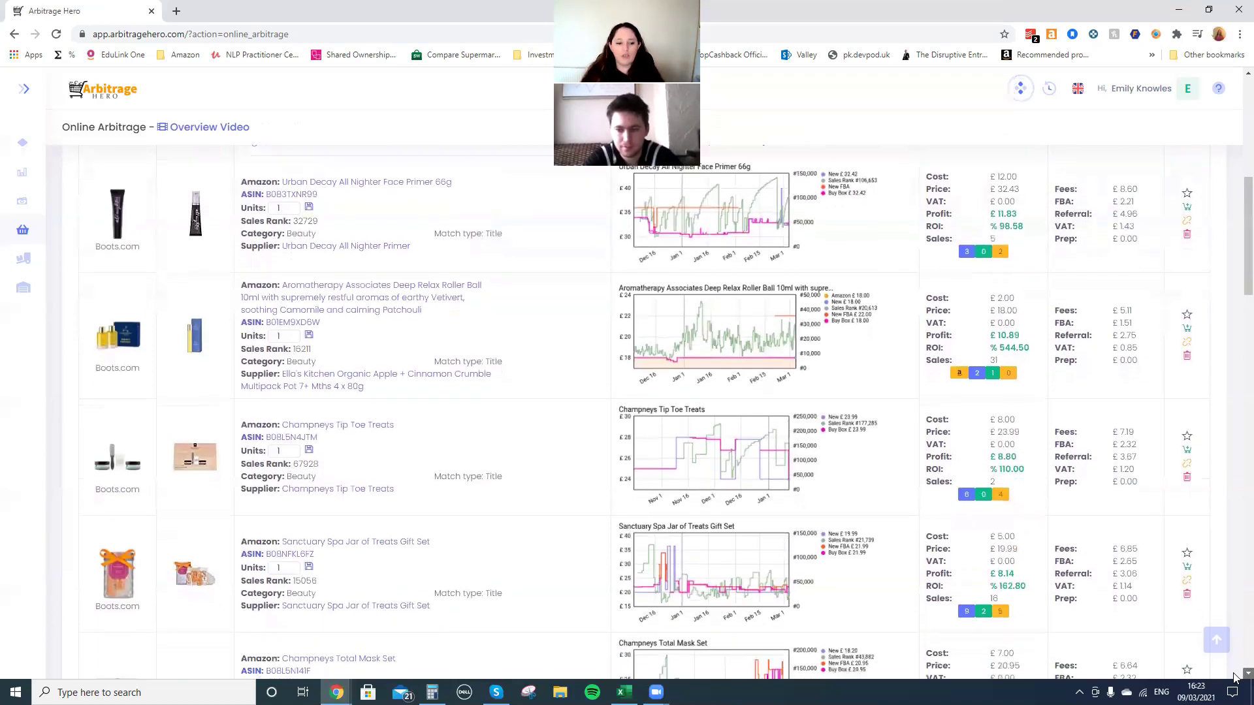
click(1235, 675)
click(1234, 675)
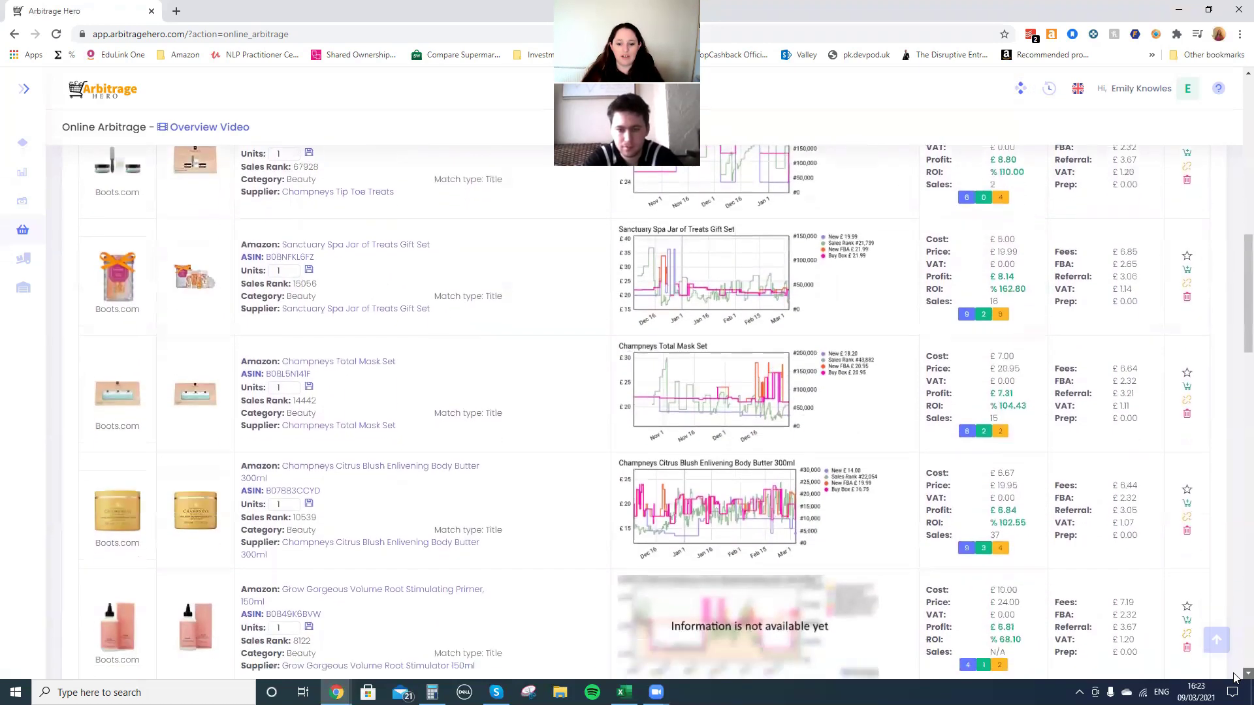
click(1235, 675)
click(1235, 675)
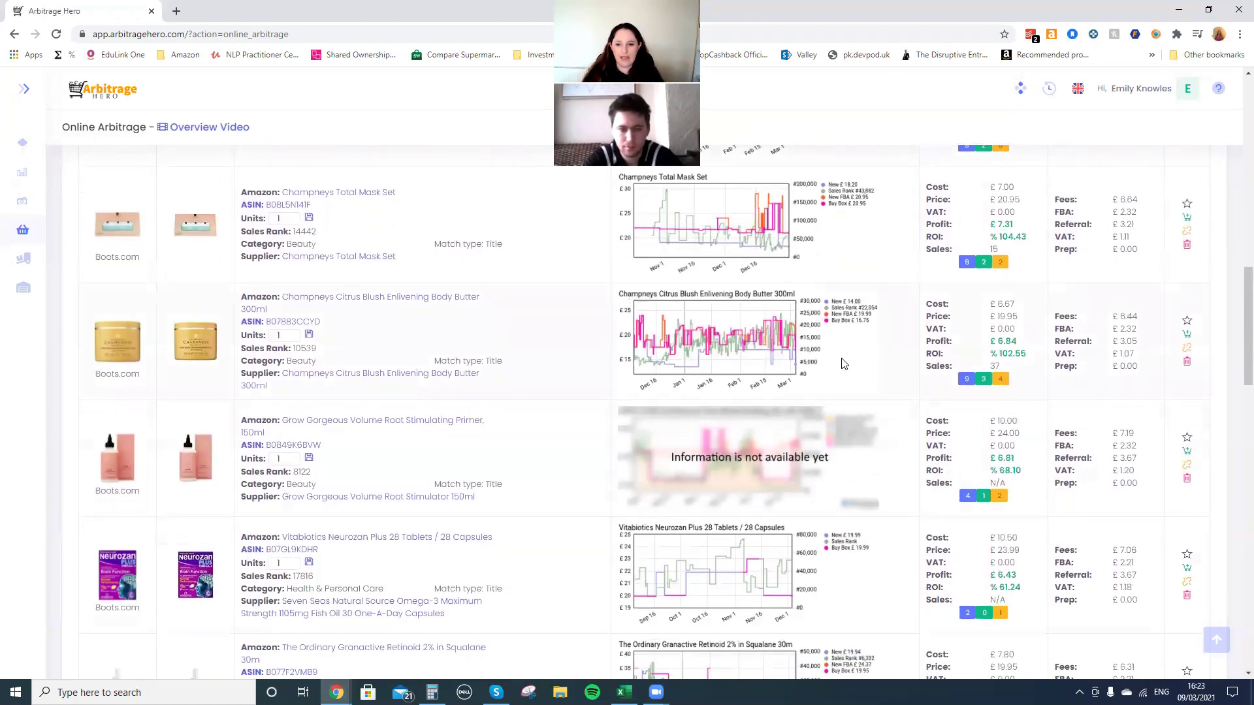
click(1246, 674)
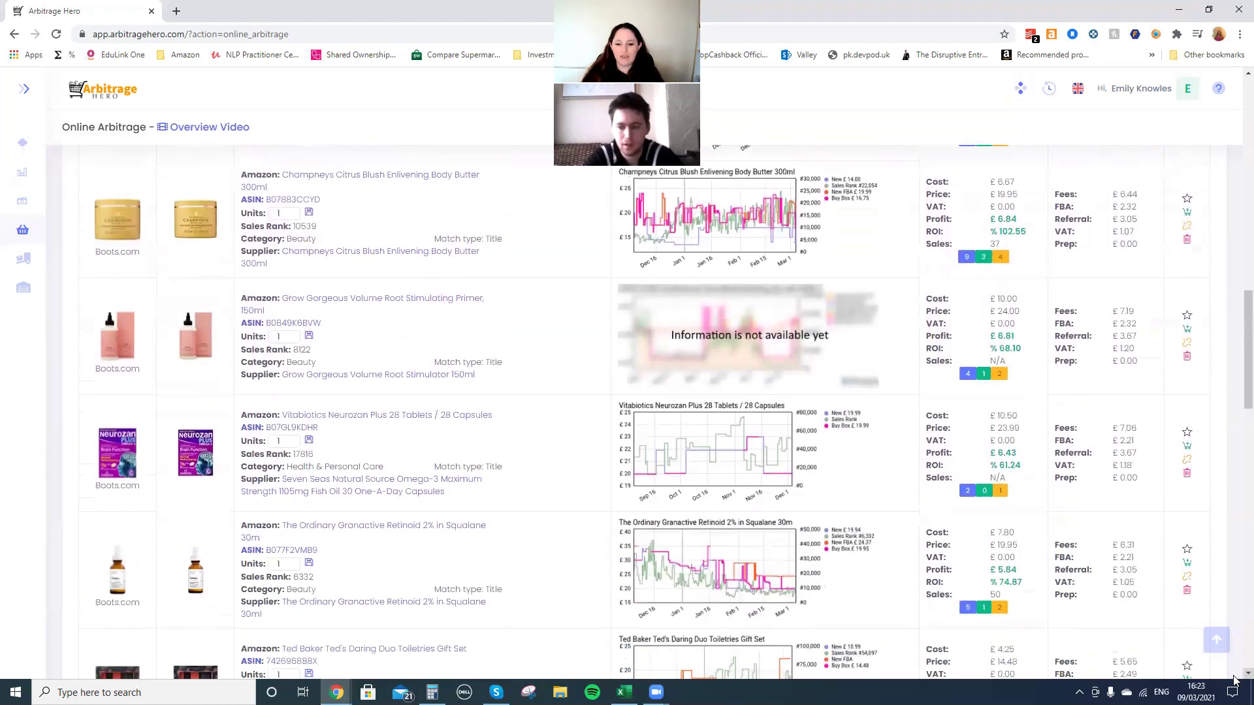
click(1246, 673)
scroll(1234, 679, down, 3)
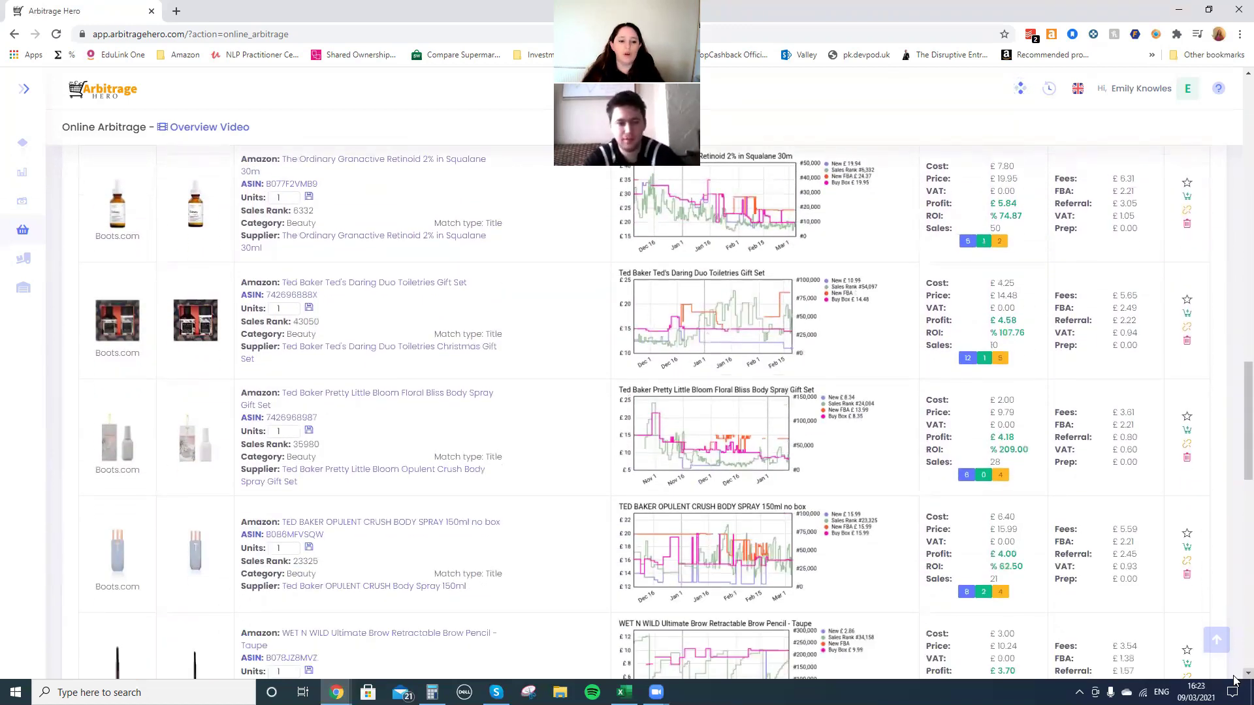
scroll(1234, 680, down, 3)
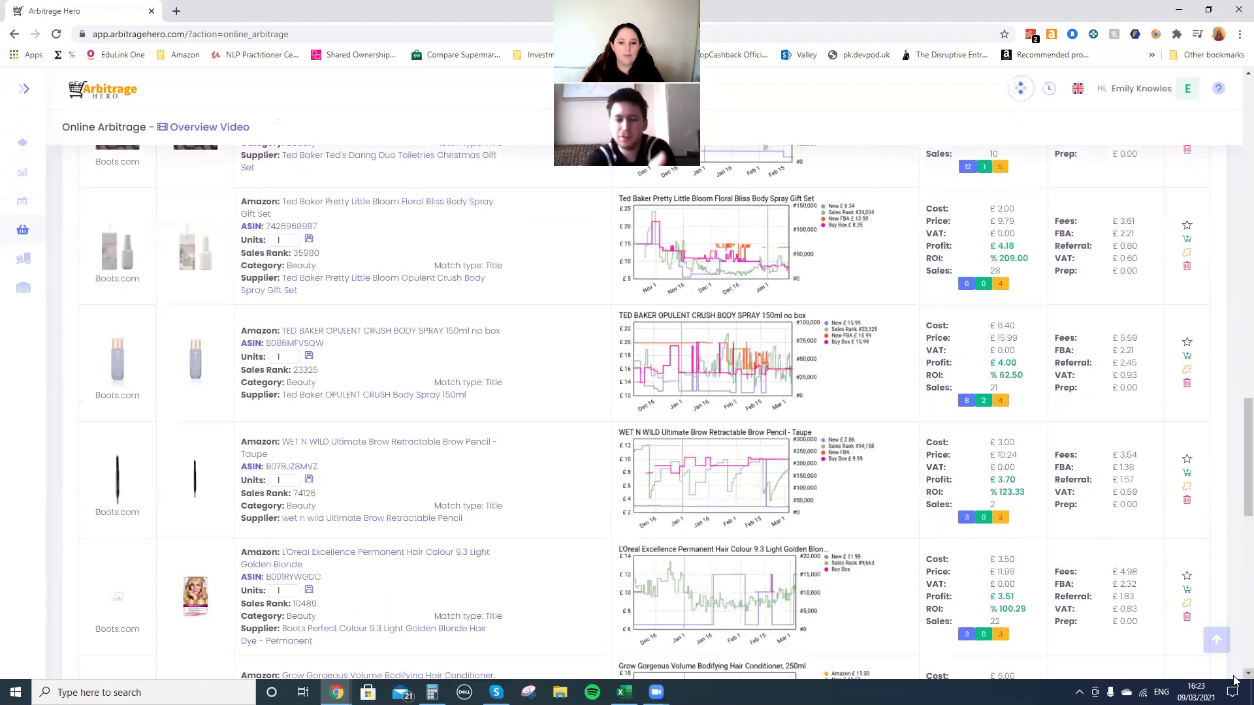
scroll(723, 408, up, 6)
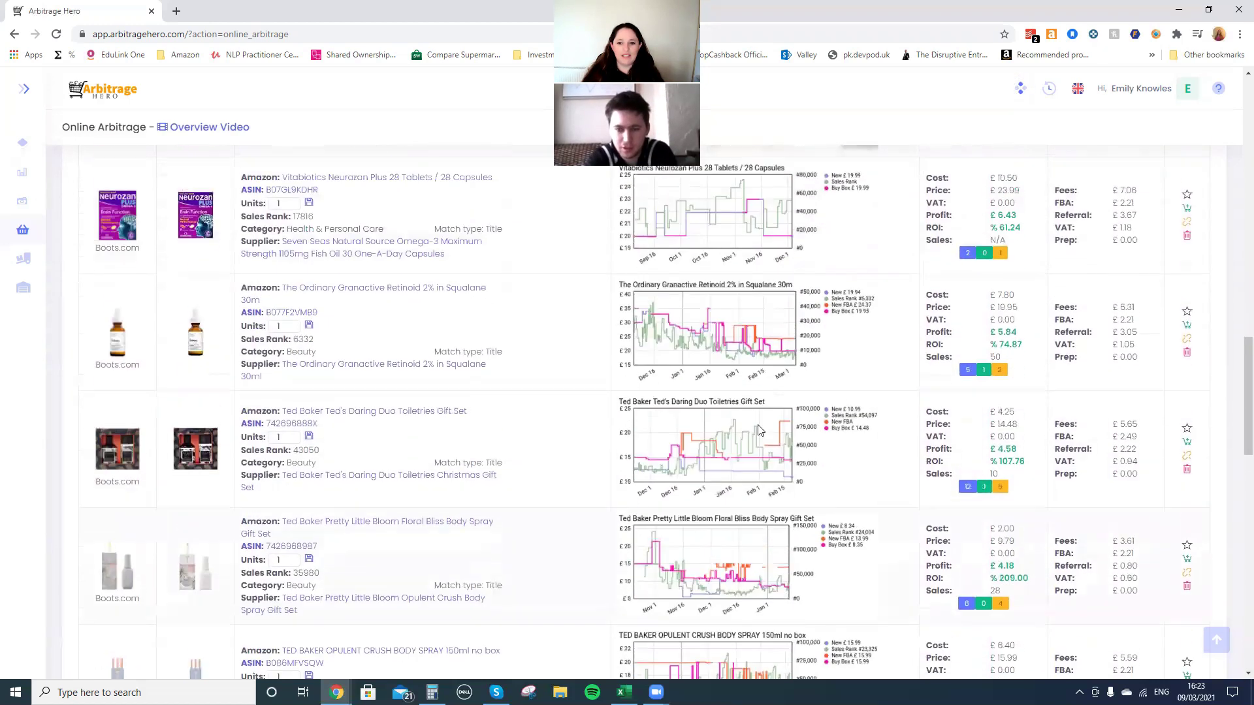
scroll(722, 408, up, 4)
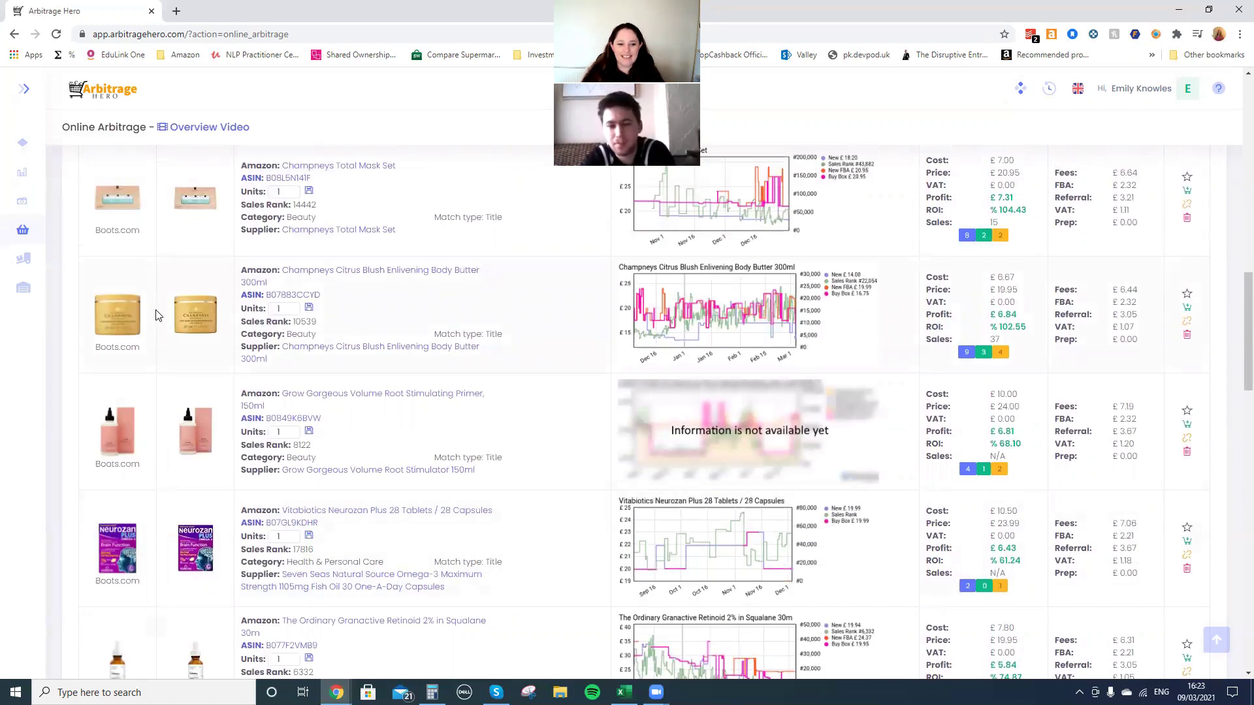
Open the Amazon listing for Champneys Citrus Blush Enlivening Body Butter 300ml and review its SellerAmp alerts, profit, ranks and offers
click(193, 312)
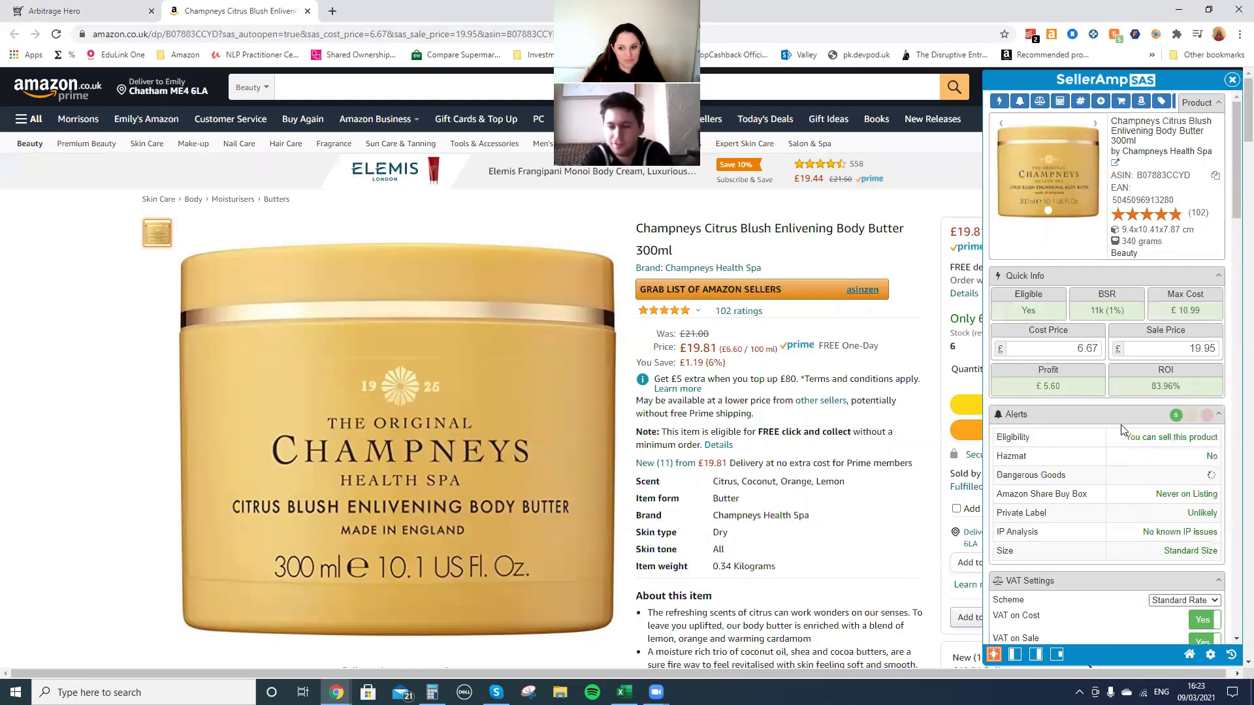
scroll(1121, 428, down, 10)
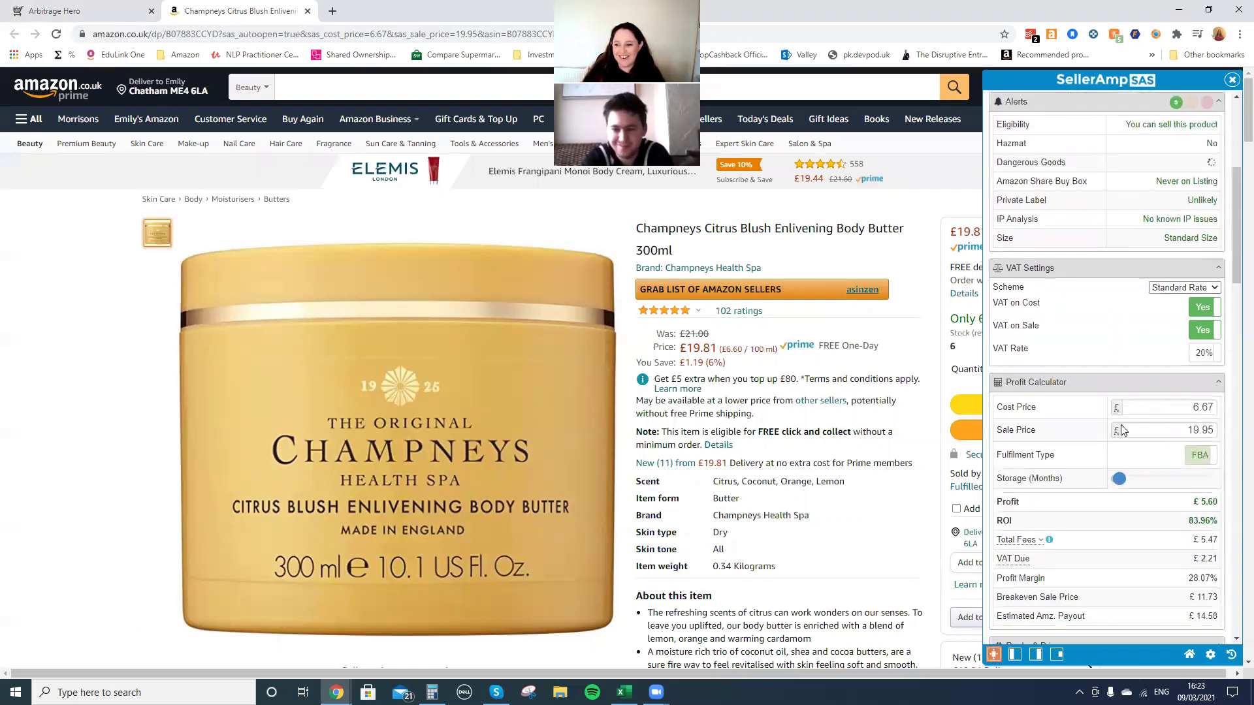
scroll(1121, 429, down, 2)
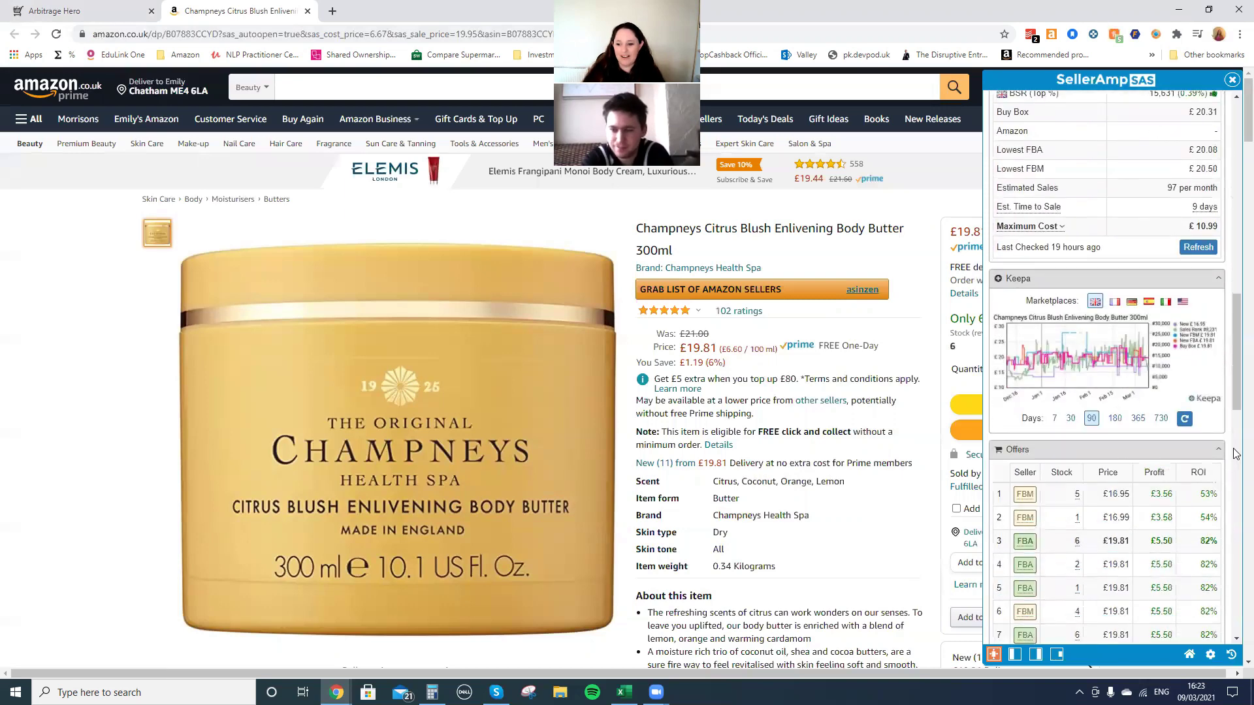
Open the body butter's full Keepa price history and toggle the Sales Rank line off and on to compare the graphs
click(1118, 350)
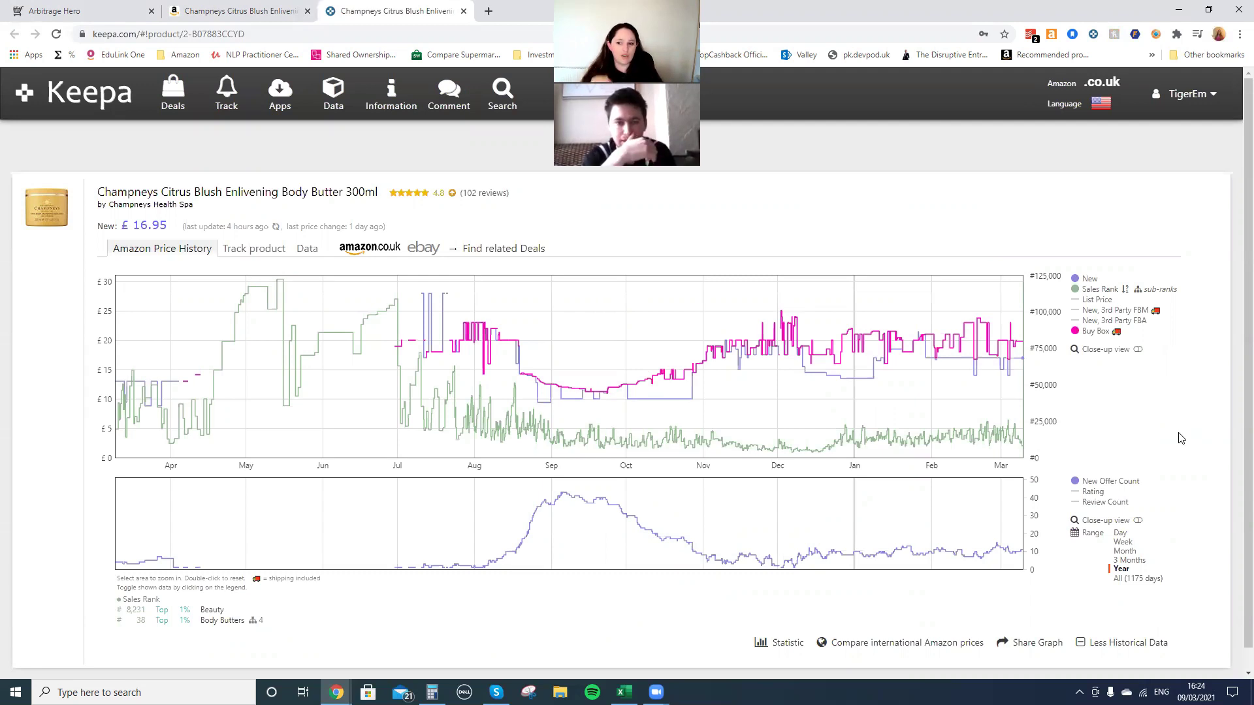
mouse_move(1079, 279)
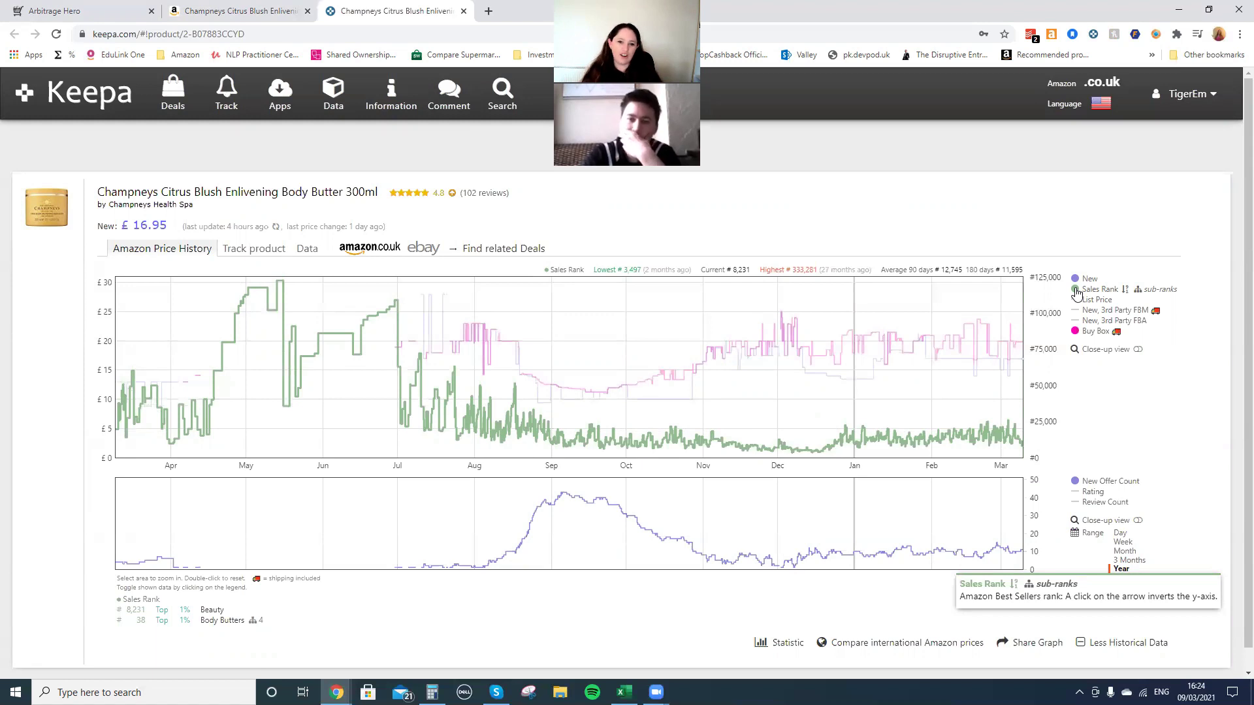
click(1076, 291)
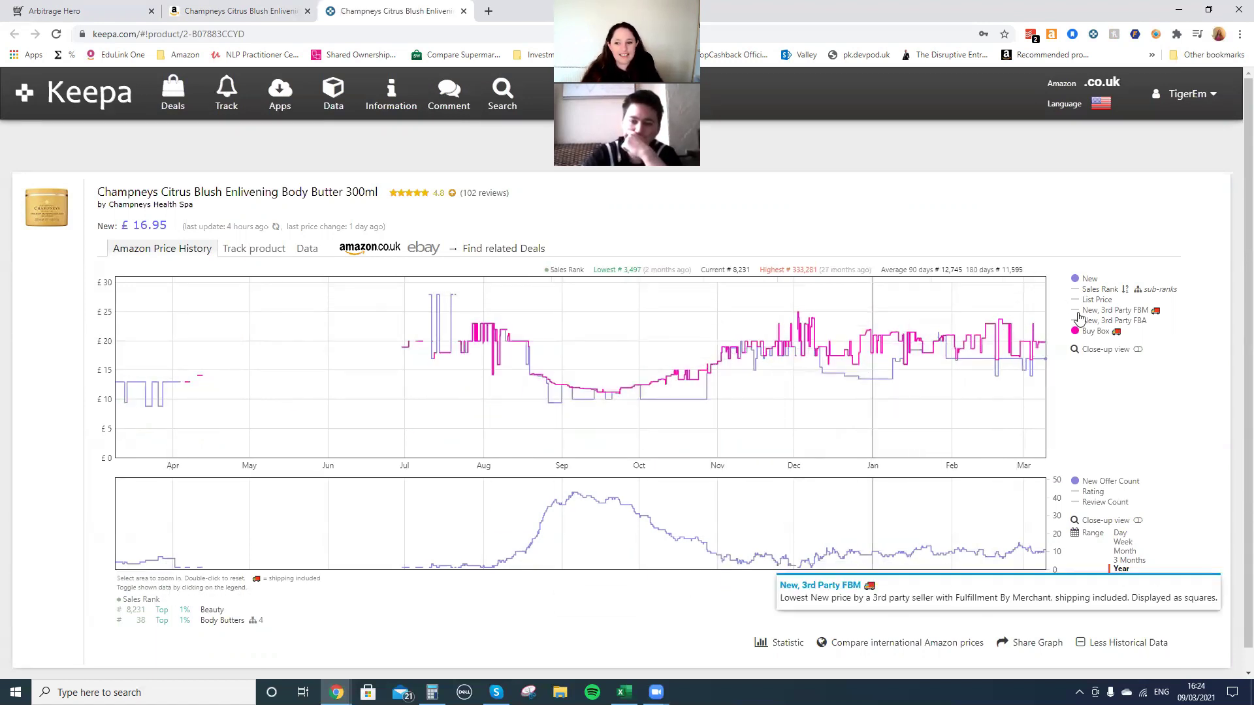
mouse_move(1076, 328)
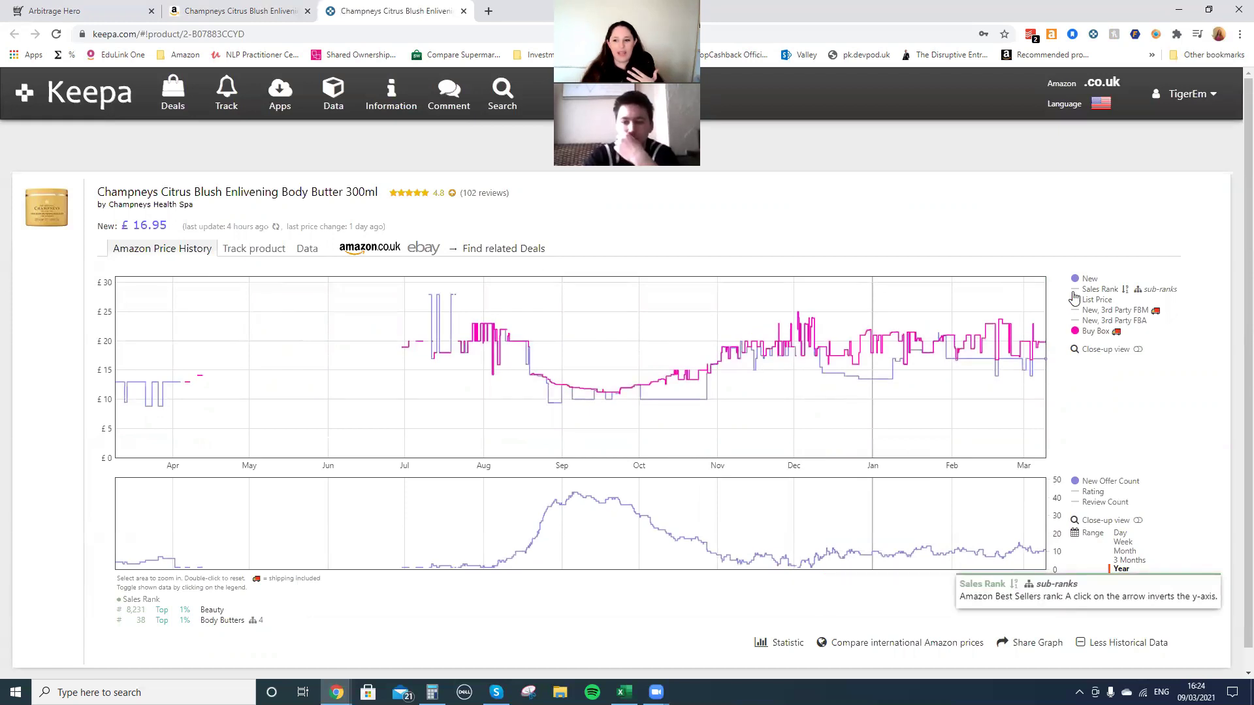
click(1075, 291)
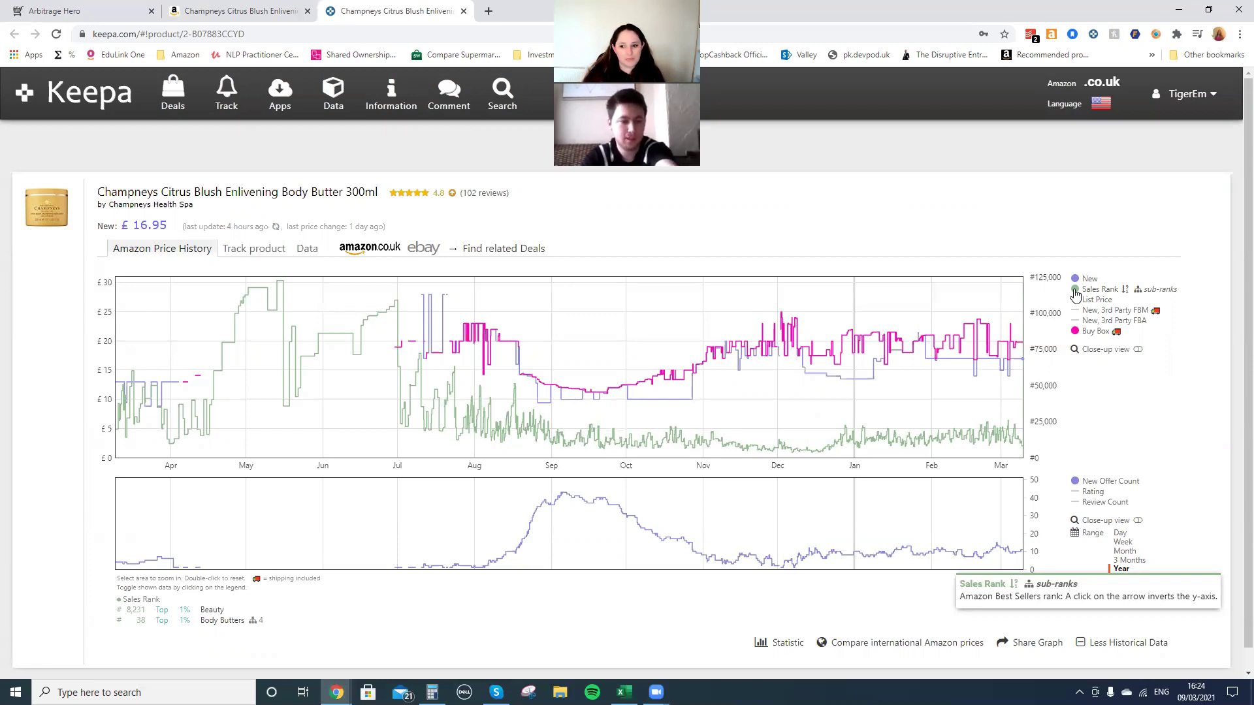
mouse_move(1076, 293)
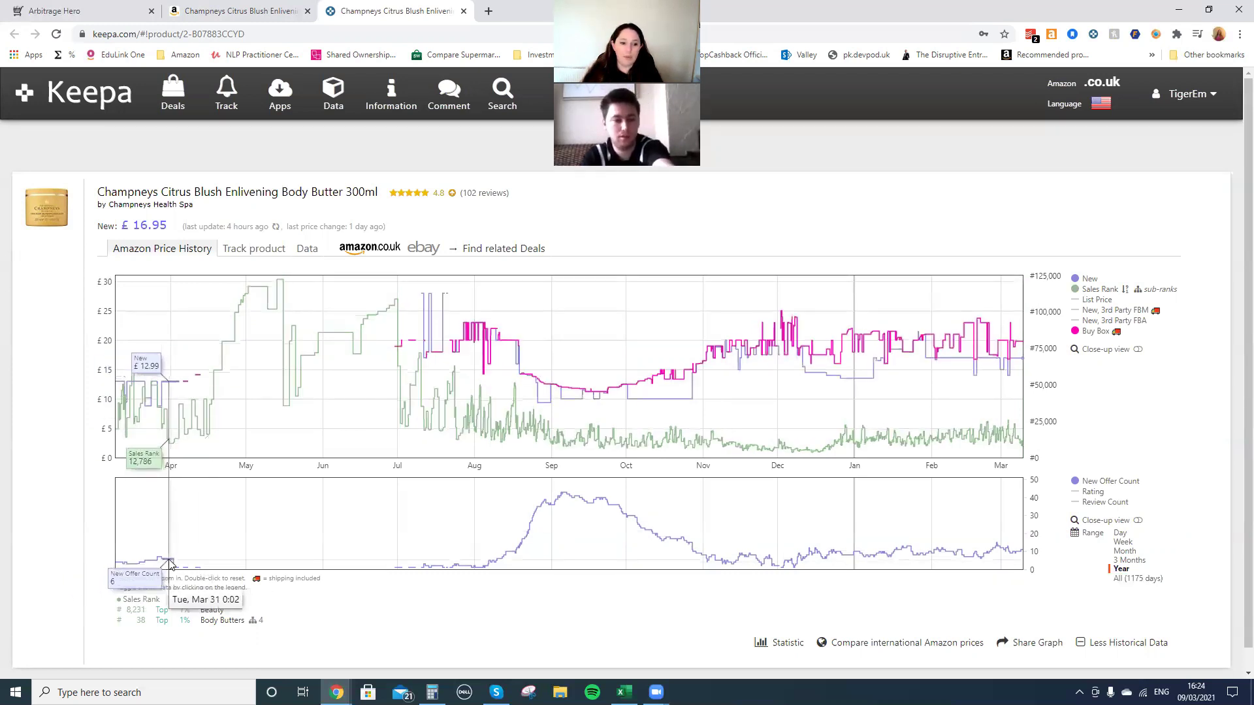
Inspect the Keepa history from April to late July, over 3 Months and over all days, and return to the Year range
drag(169, 563, 463, 566)
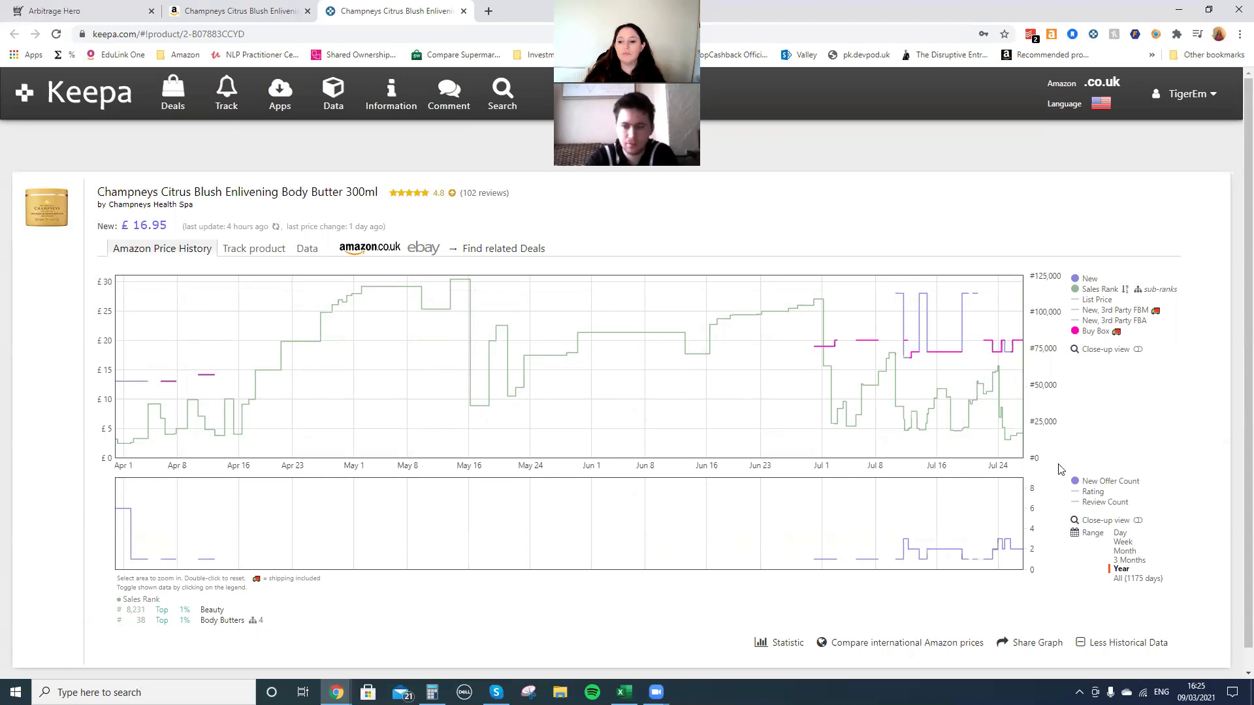
click(1119, 560)
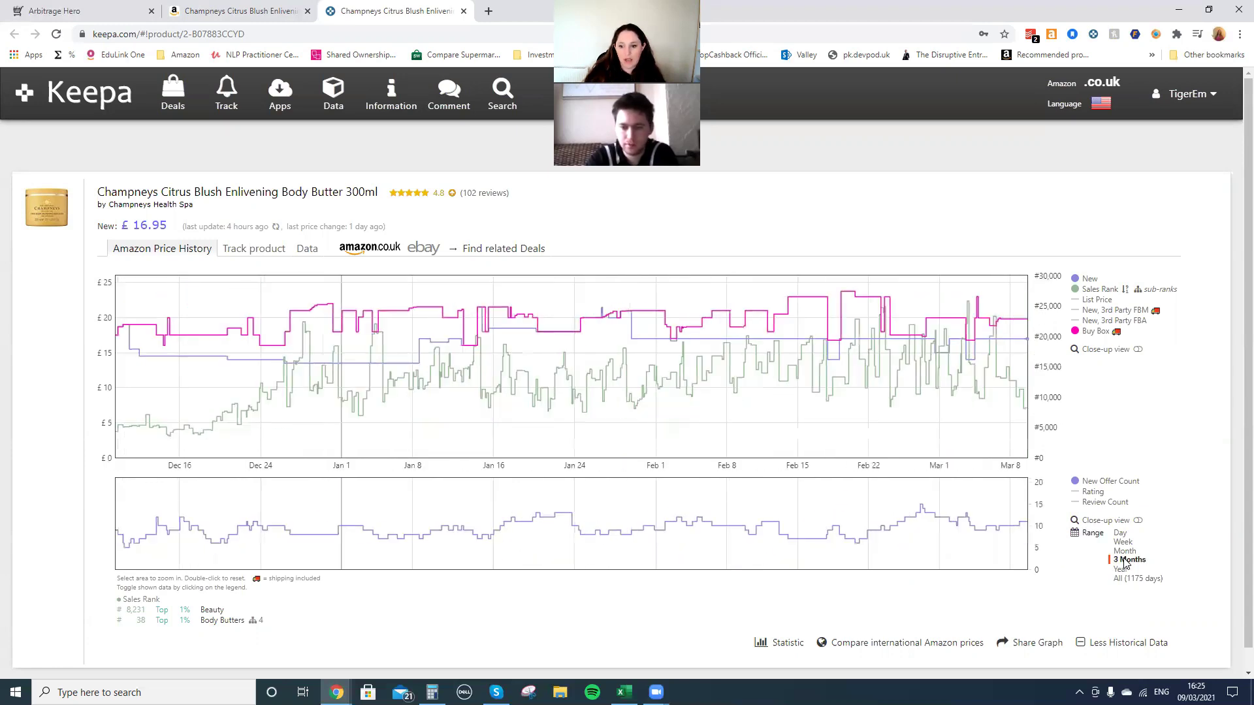
click(1136, 578)
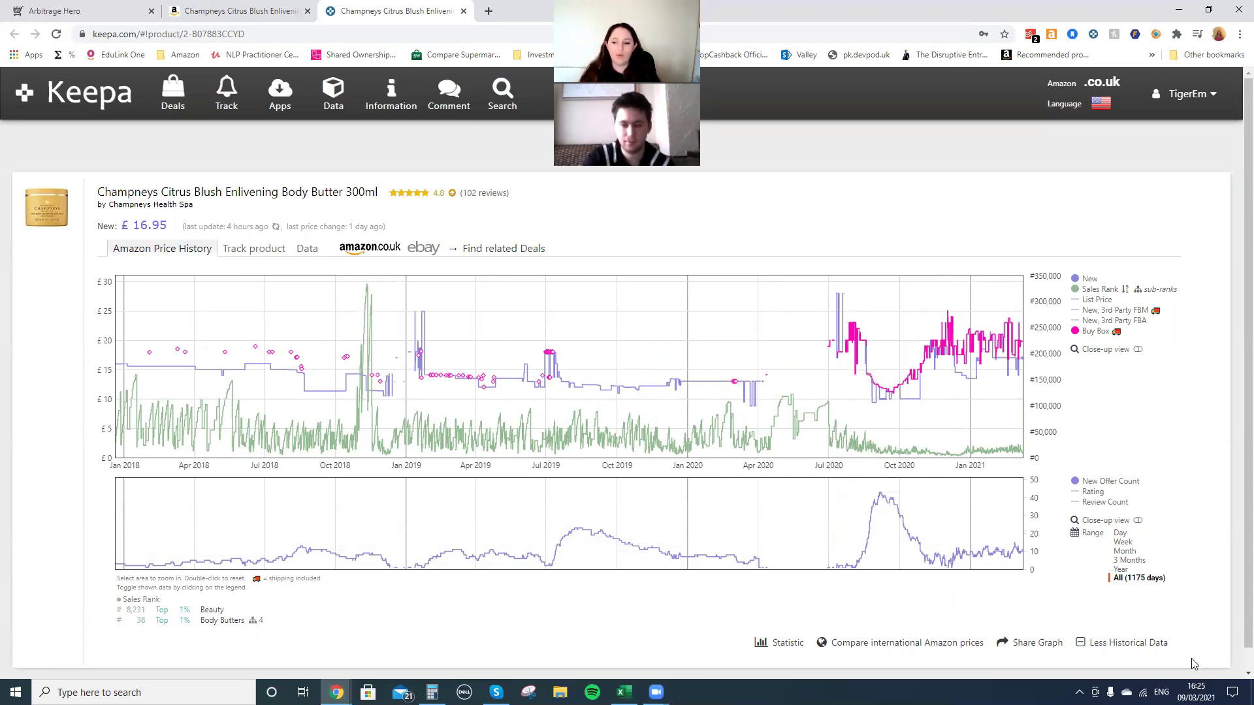
click(1120, 568)
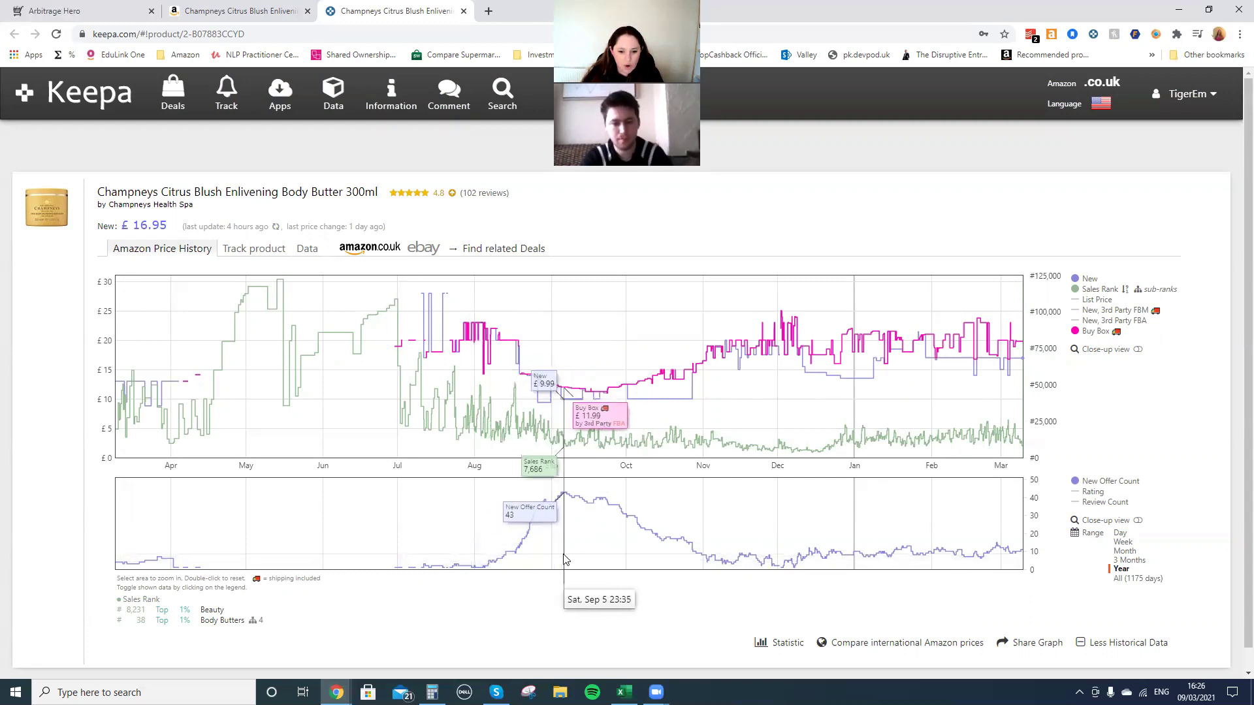
Zoom the Keepa graph into August to early September and mid-August to mid-October, restoring the Year range after each
drag(560, 561, 486, 568)
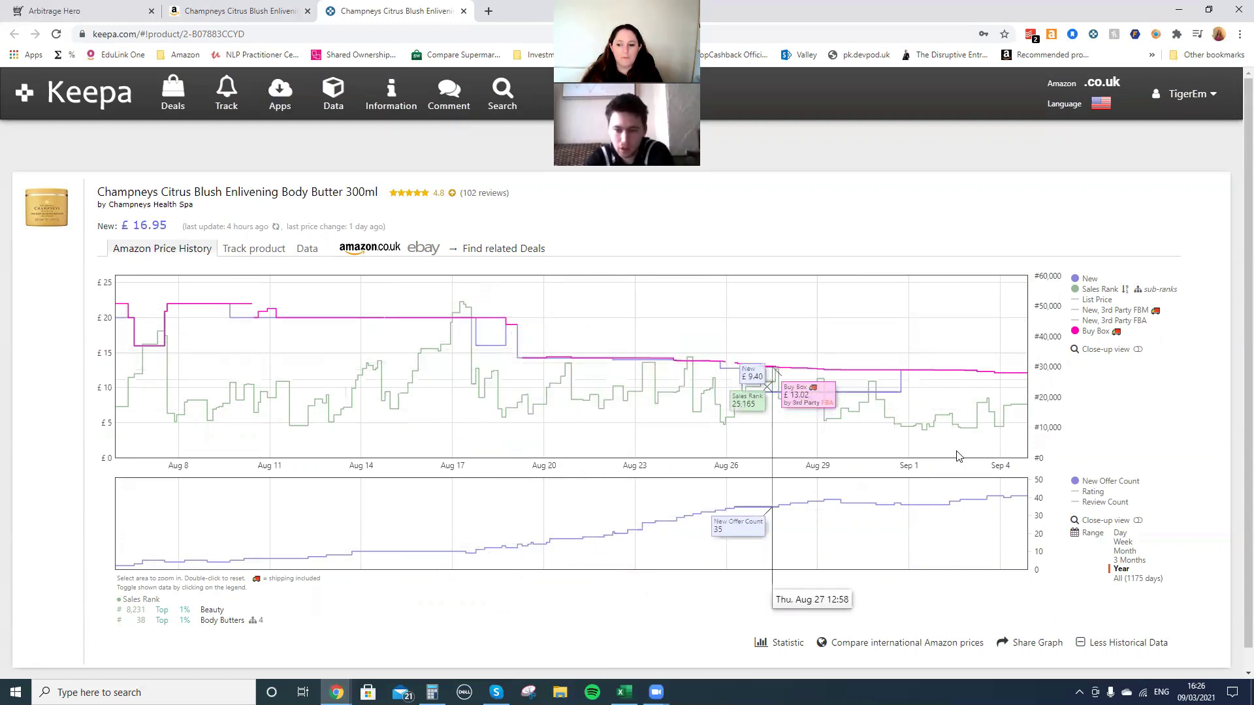
click(1121, 570)
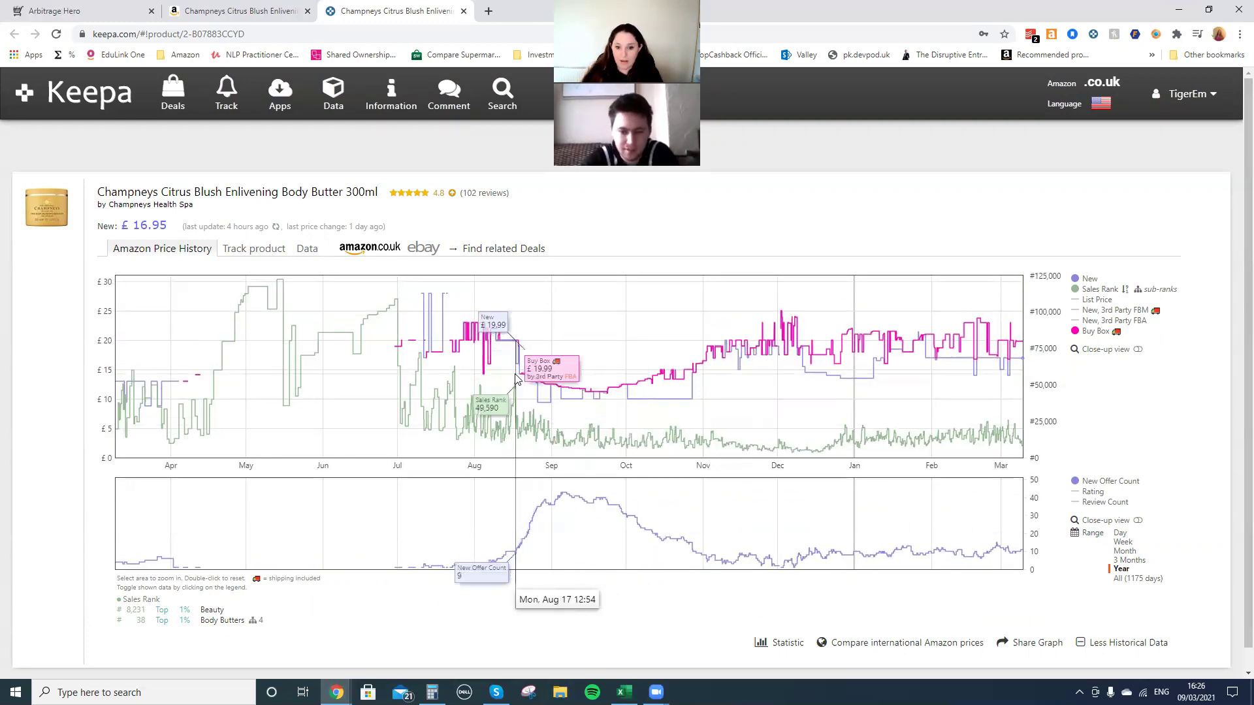
drag(518, 385, 662, 403)
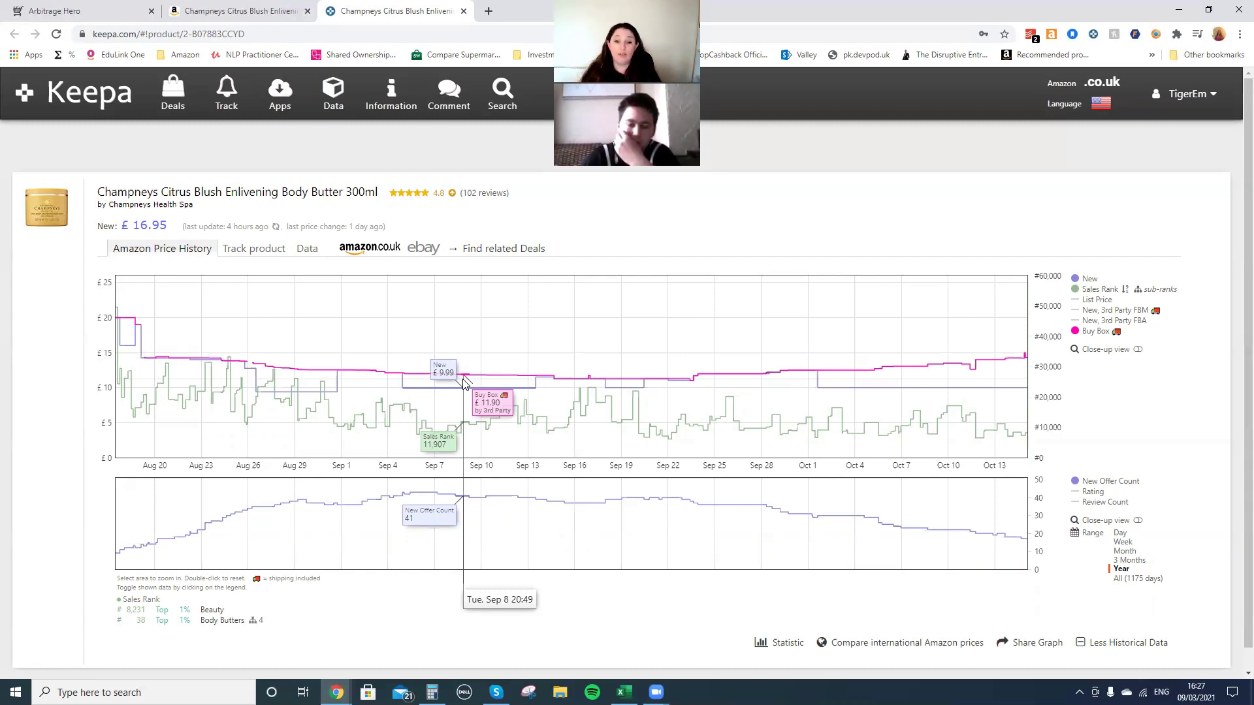
click(1126, 570)
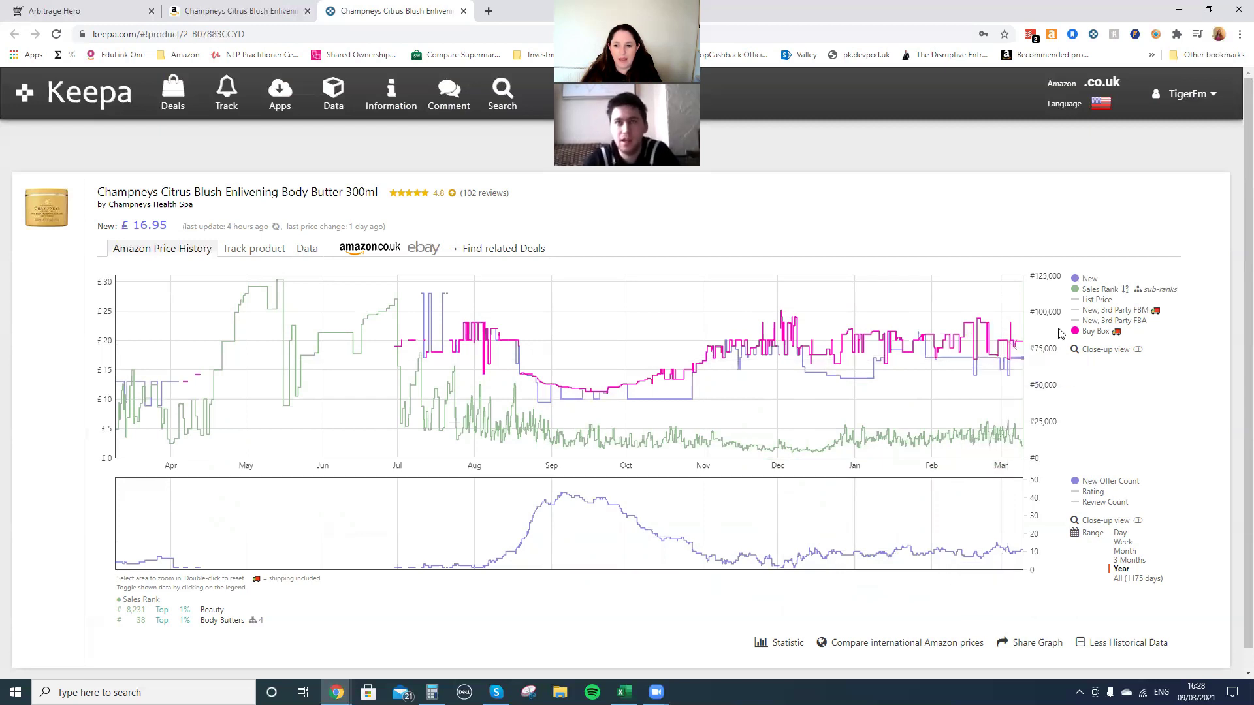
Check the Keepa price and sales rank statistics, and review SellerAmp's VAT settings and profit calculator on the Amazon listing
mouse_move(1076, 333)
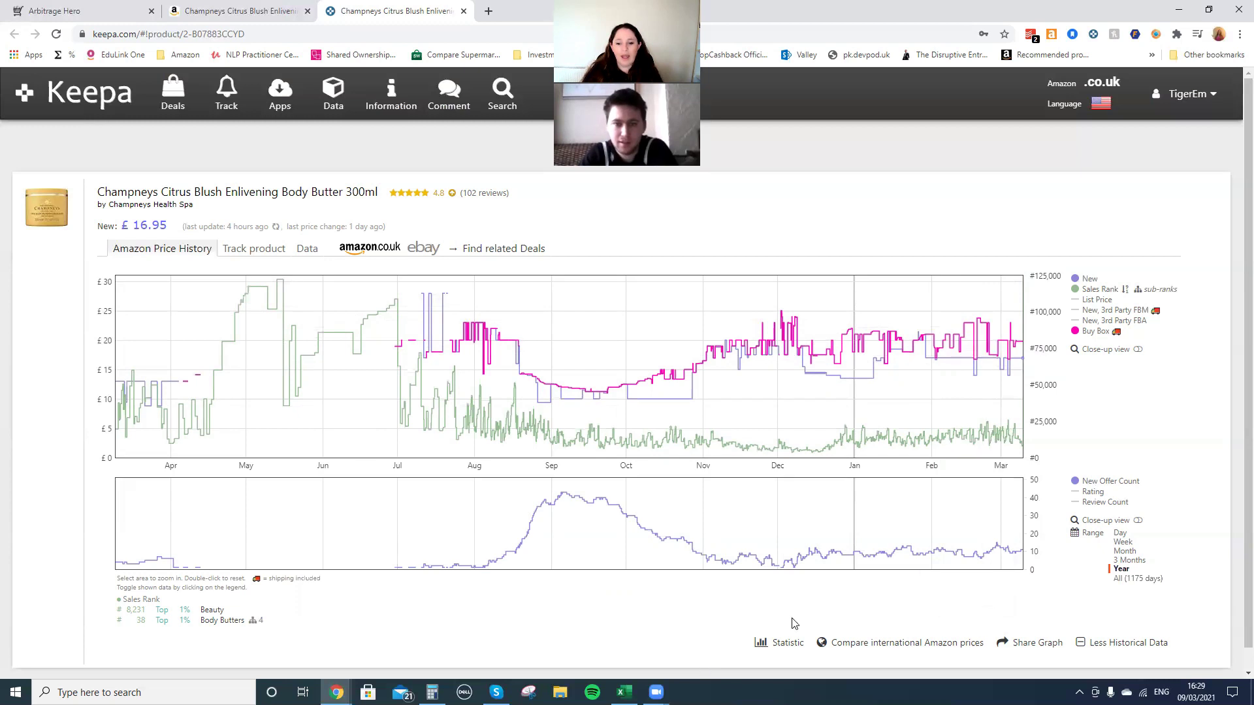
mouse_move(790, 645)
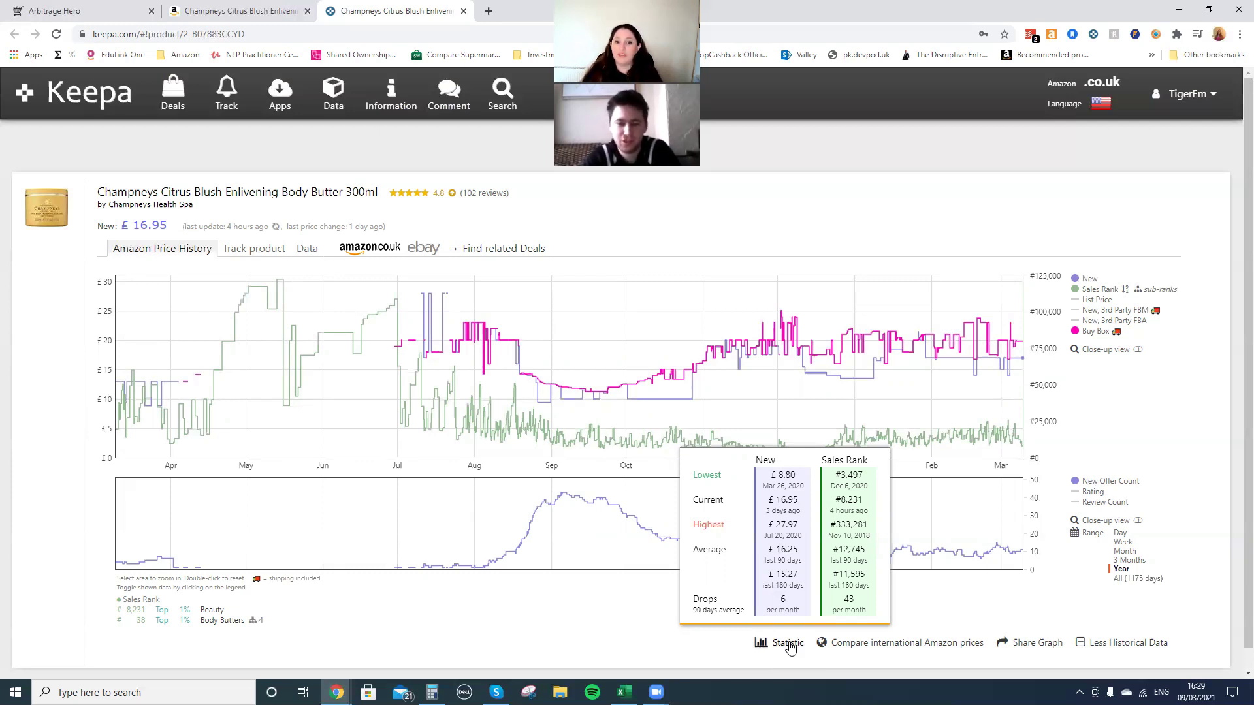
click(1156, 34)
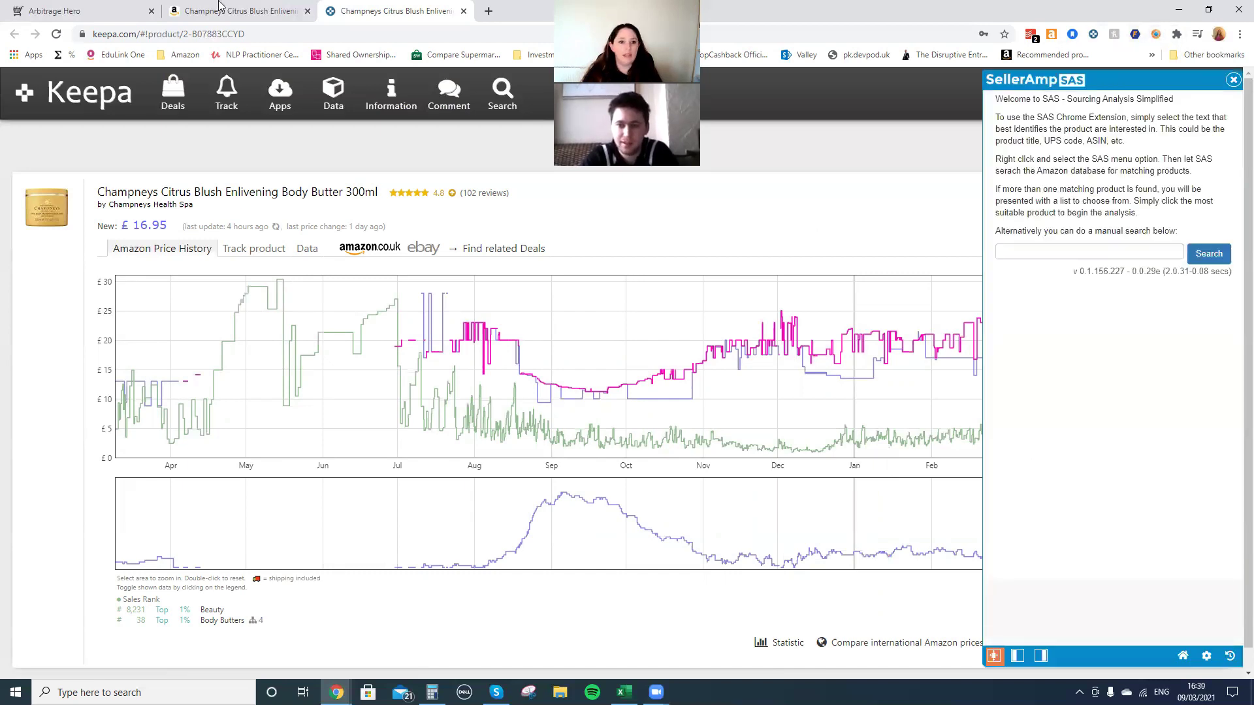
scroll(1151, 195, up, 8)
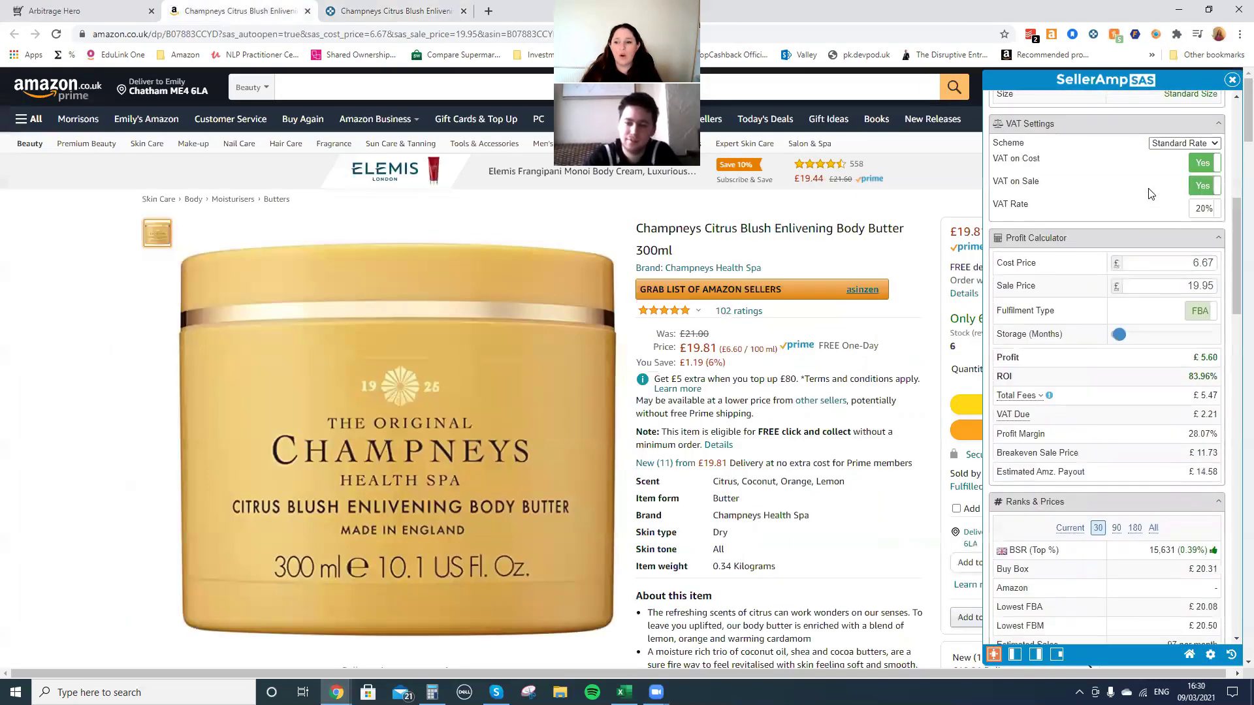
Open the body butter's Boots supplier page from the arbitrage matches and review SellerAmp's alerts, VAT scheme options and profit calculator
click(111, 10)
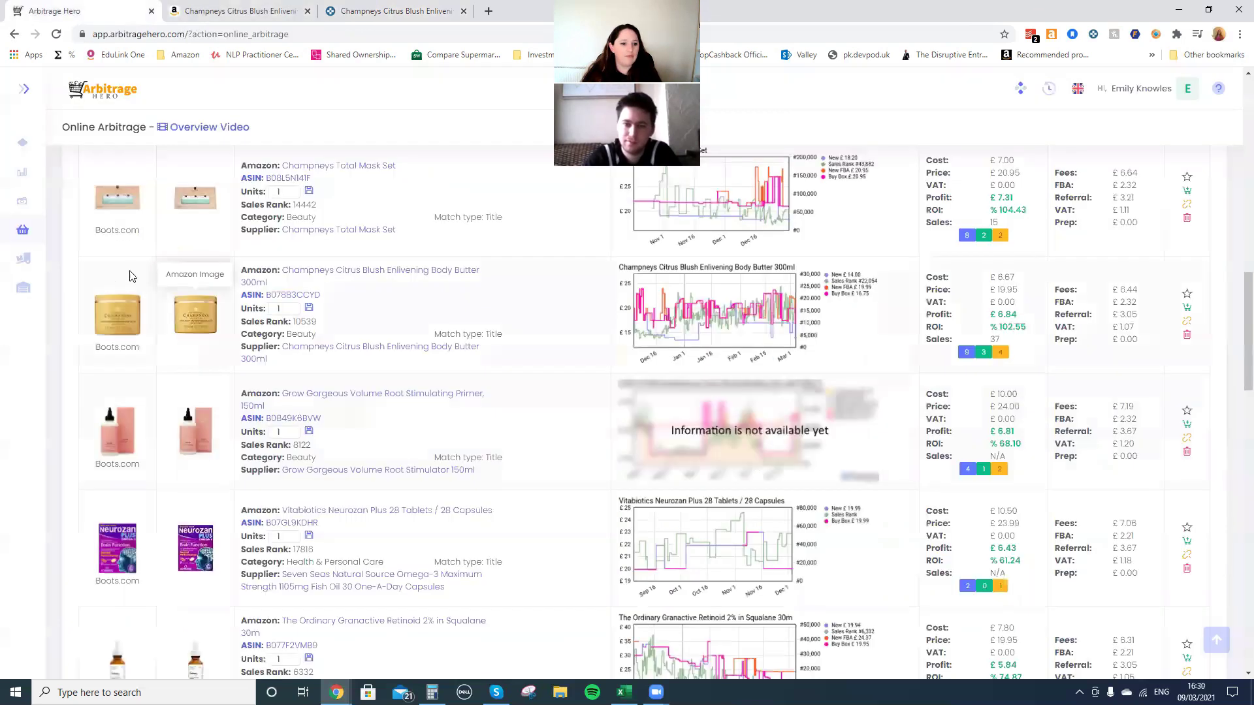
click(107, 322)
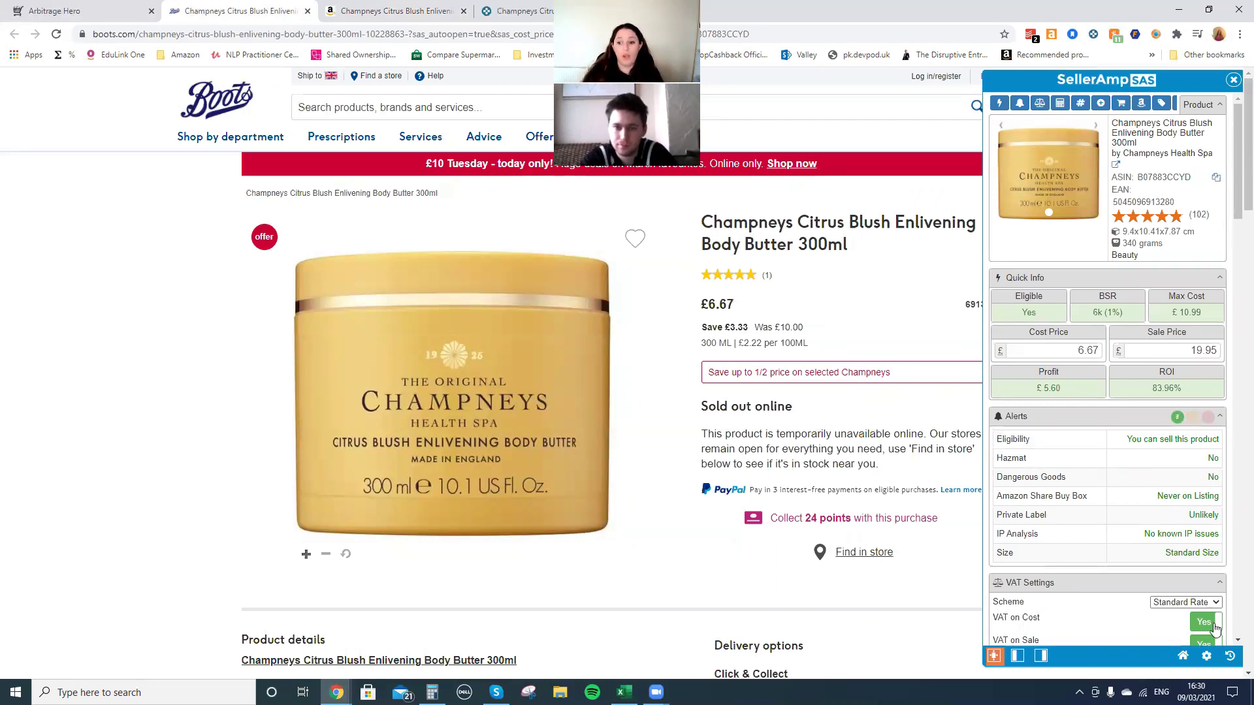
scroll(1143, 332, down, 6)
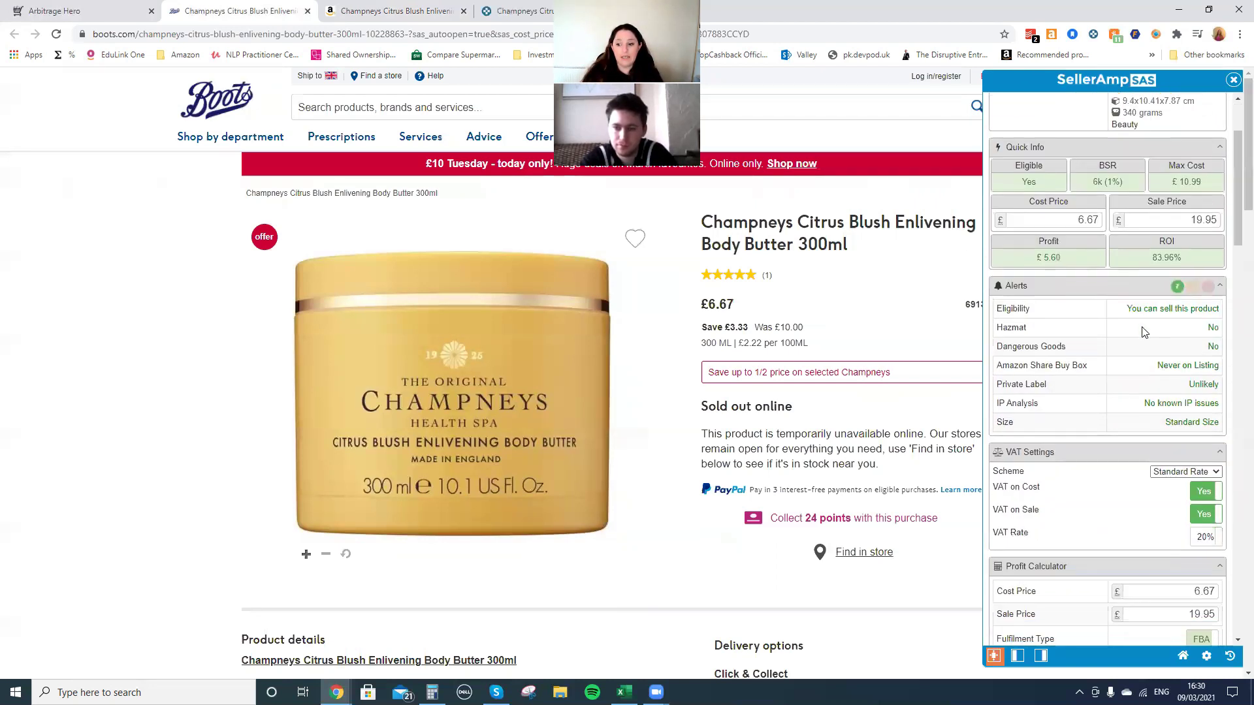
click(1192, 211)
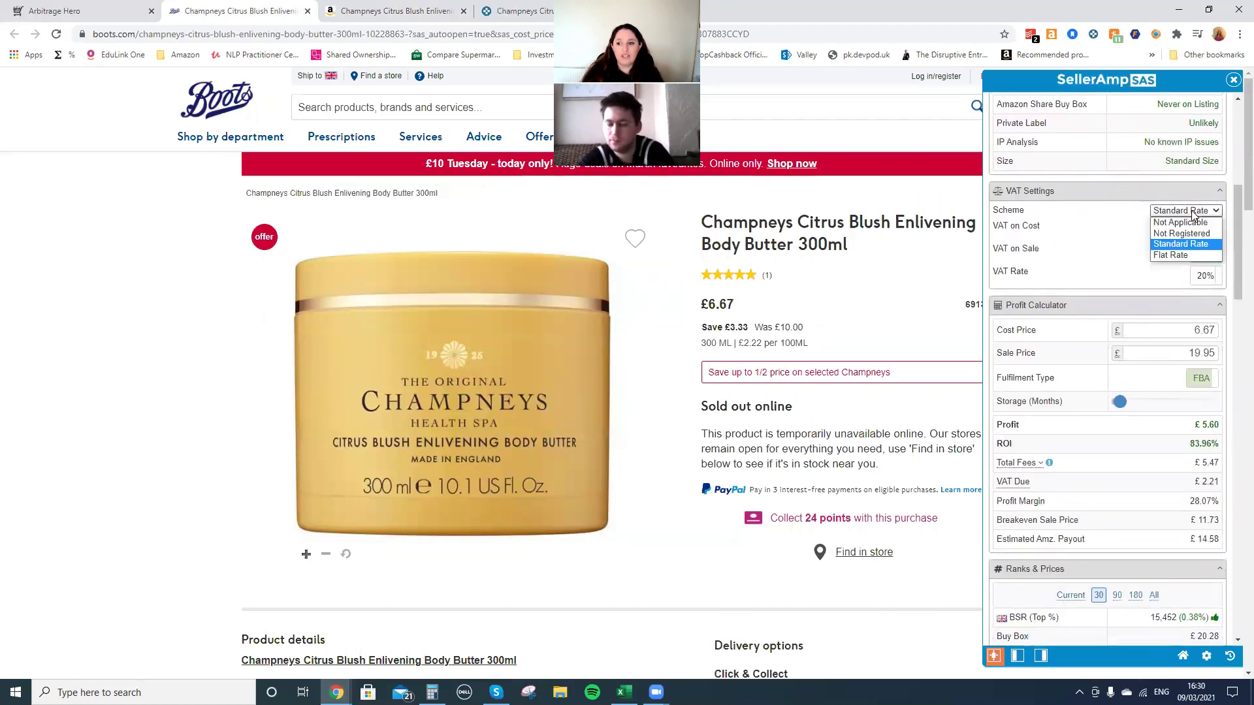
click(1118, 331)
scroll(1149, 320, down, 2)
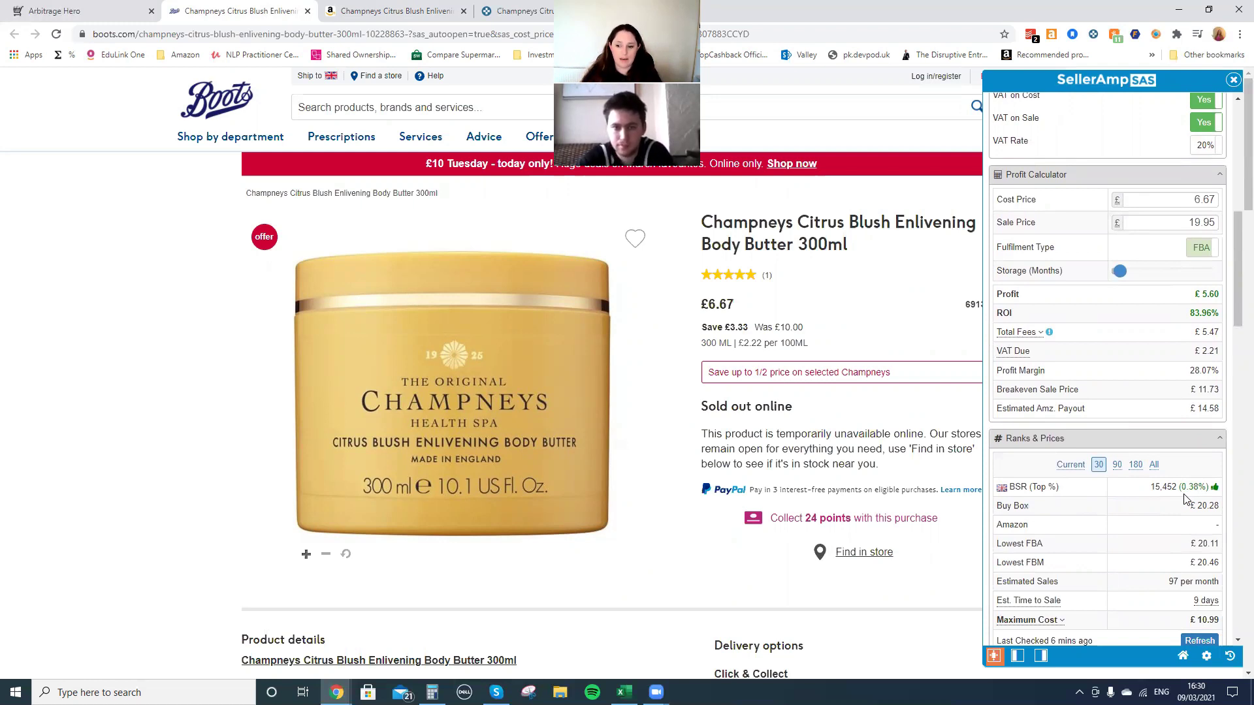
Set the Sale Price in SellerAmp's profit calculator to £17.50 for the body butter
scroll(1176, 501, down, 1)
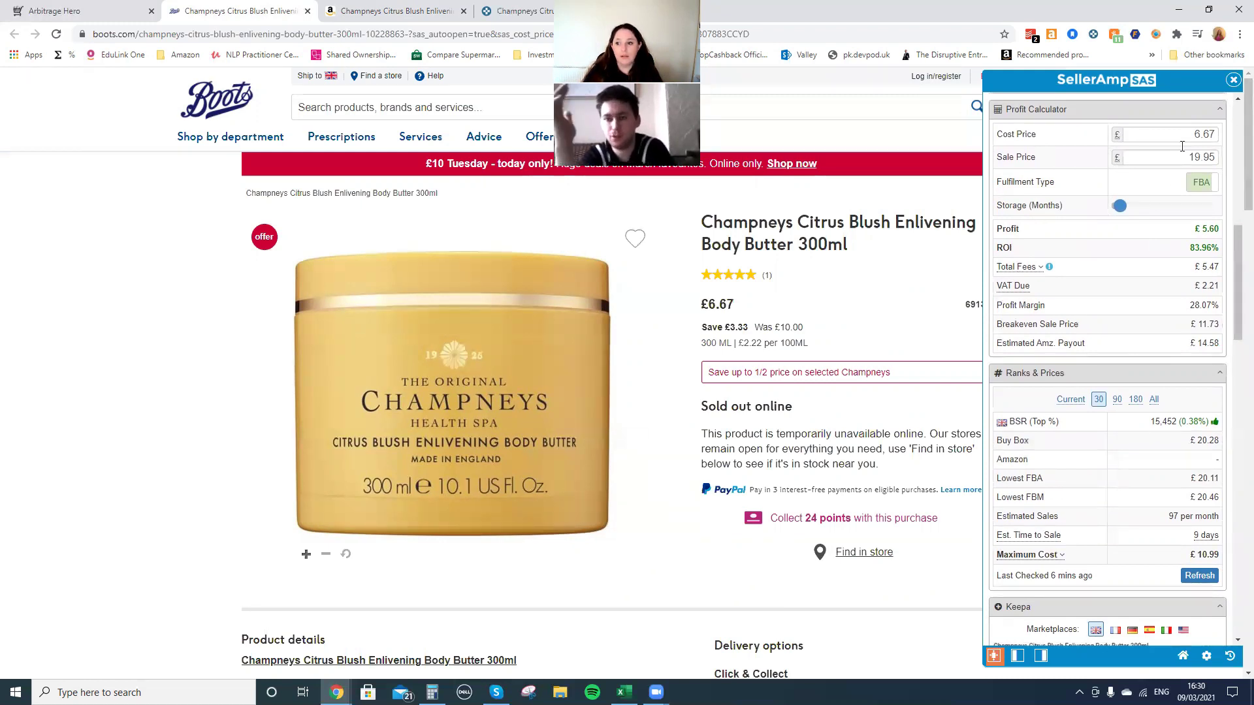
drag(1186, 157, 1236, 122)
text(17.50)
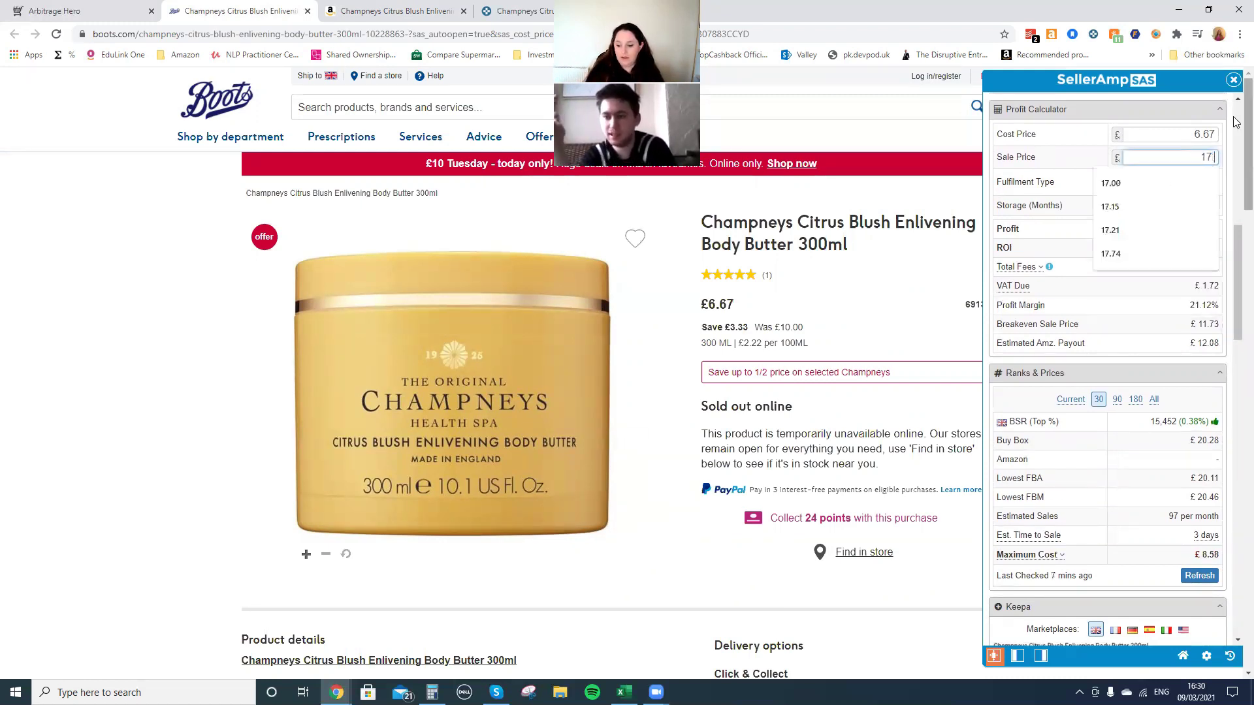
click(1068, 152)
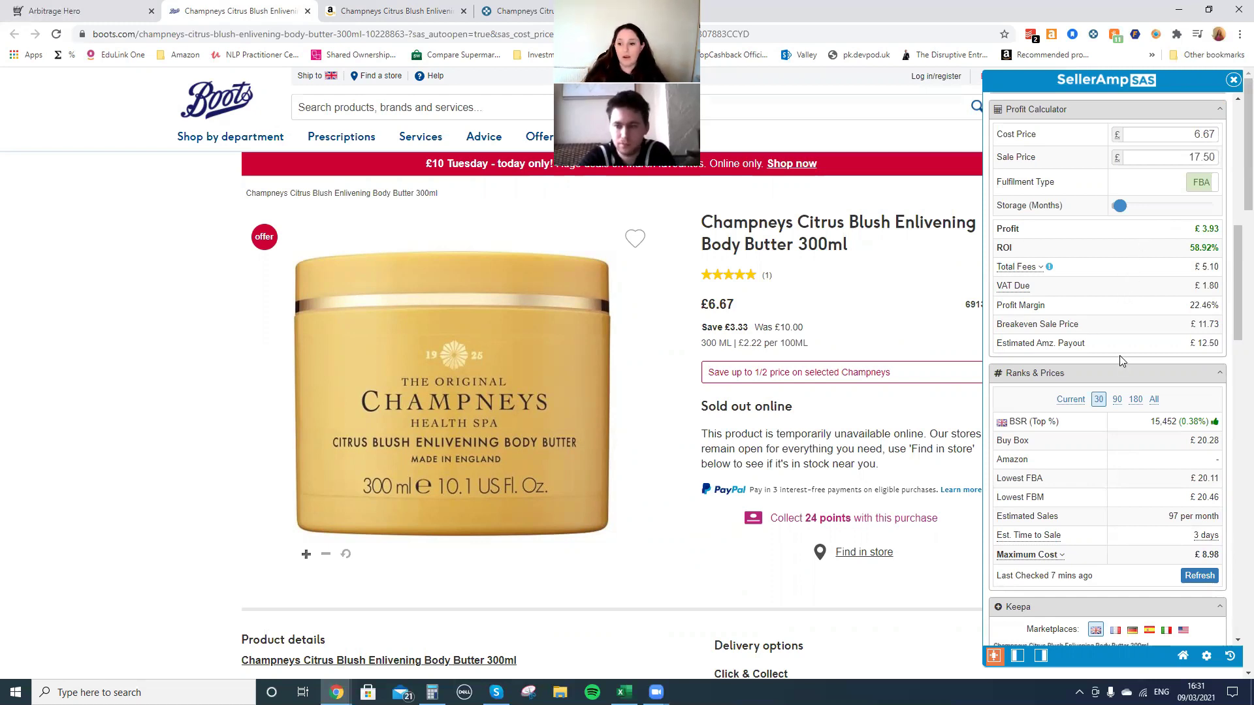
Review the body butter's Amazon offers in SellerAmp, comparing FBA and FBM sellers, stock, prices and profit with its ranks and prices
scroll(1119, 356, down, 1)
scroll(1119, 359, down, 7)
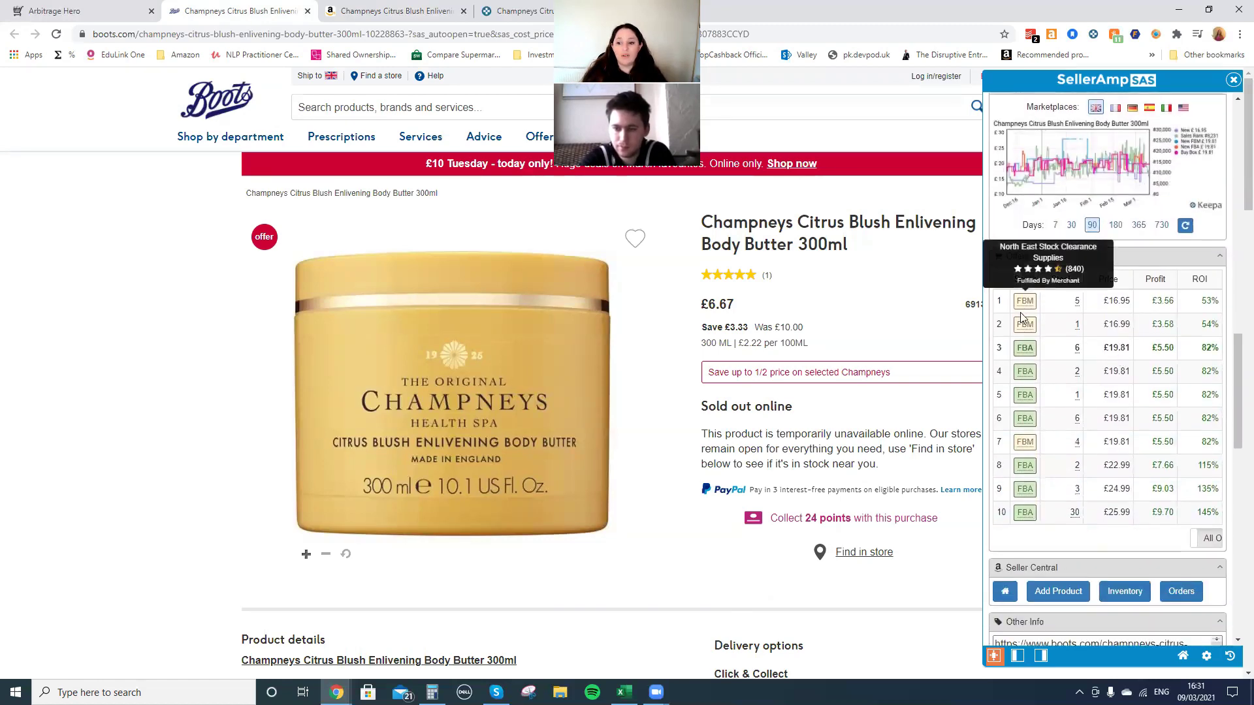
mouse_move(1028, 299)
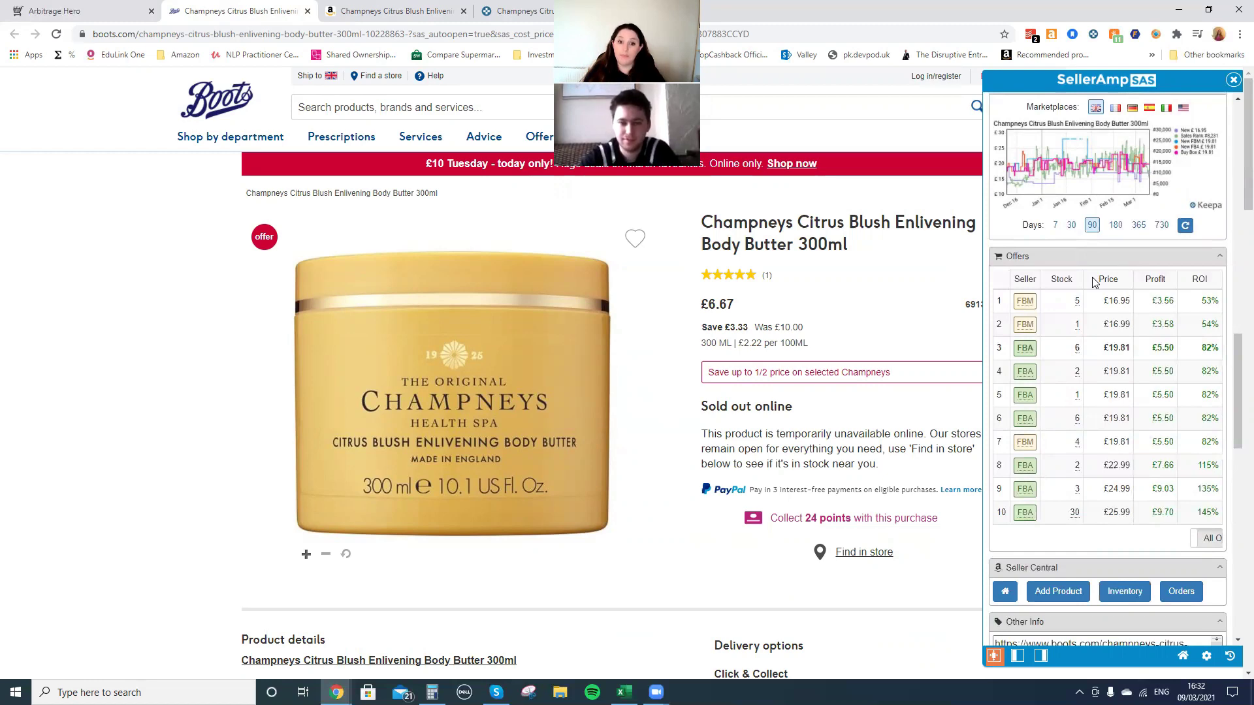
scroll(1094, 282, up, 4)
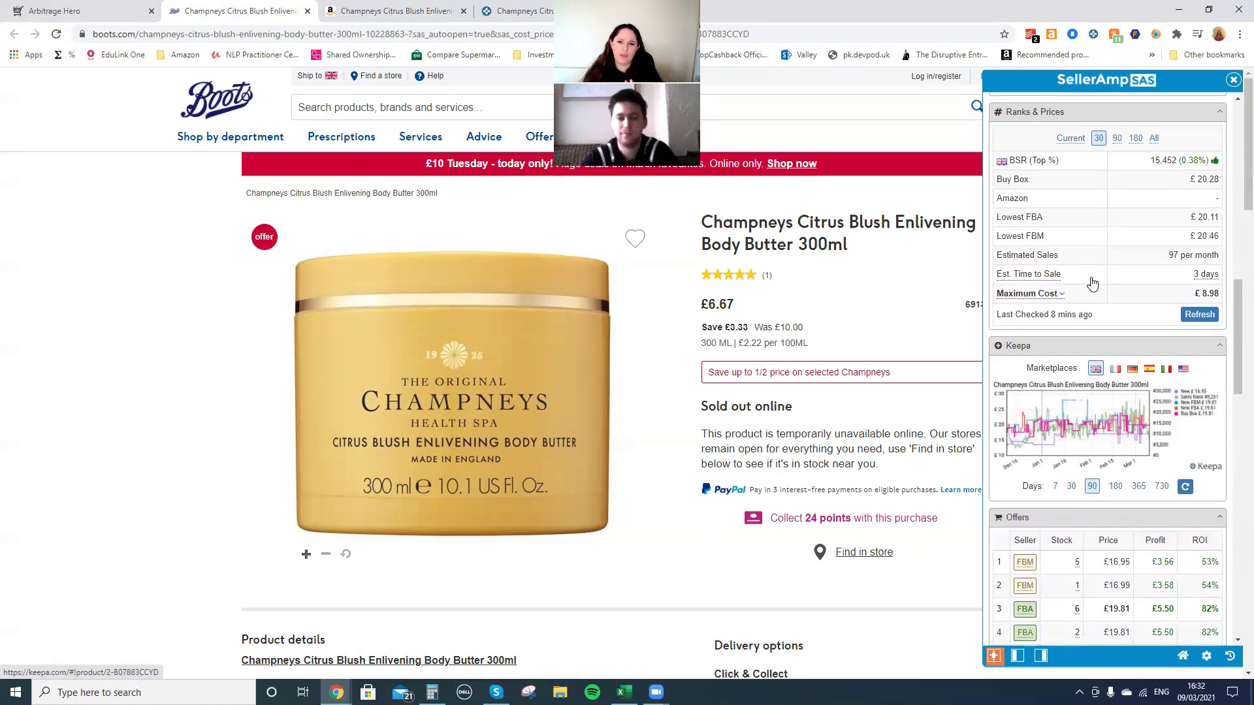
scroll(1104, 336, down, 6)
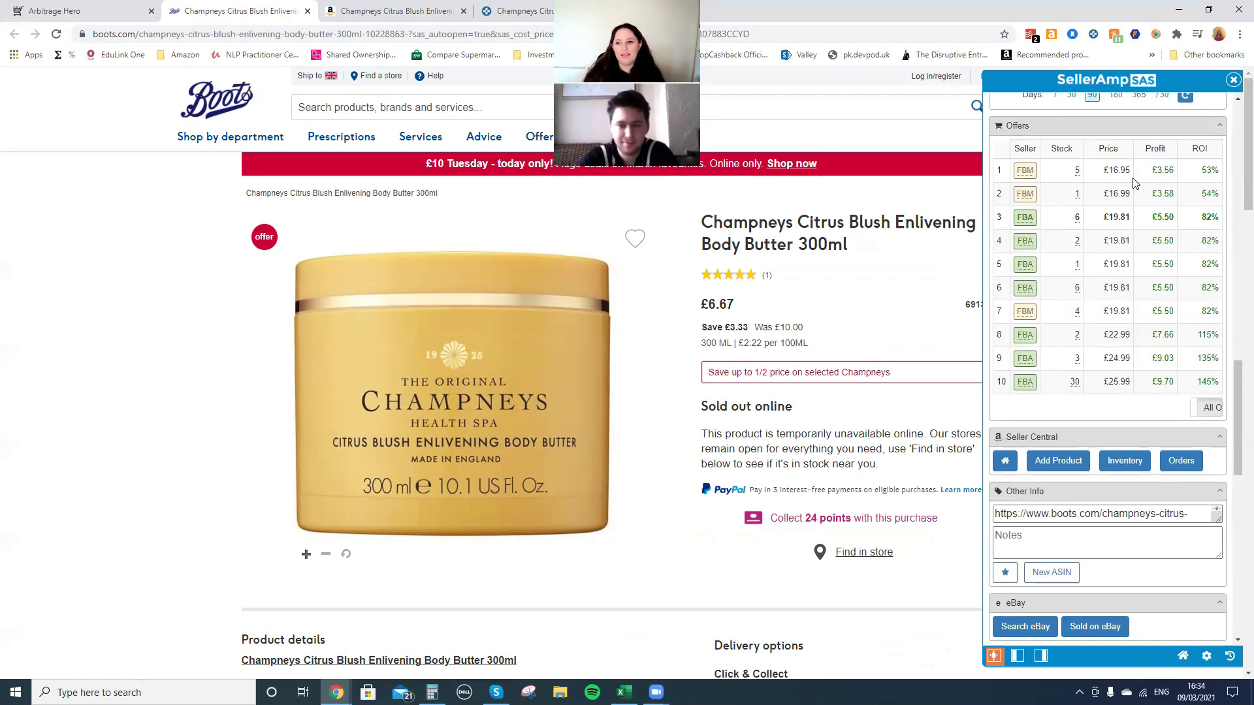
Compare the body butter's 90-day average ranks and prices with the current figures in SellerAmp, ending on Current
scroll(1134, 183, up, 8)
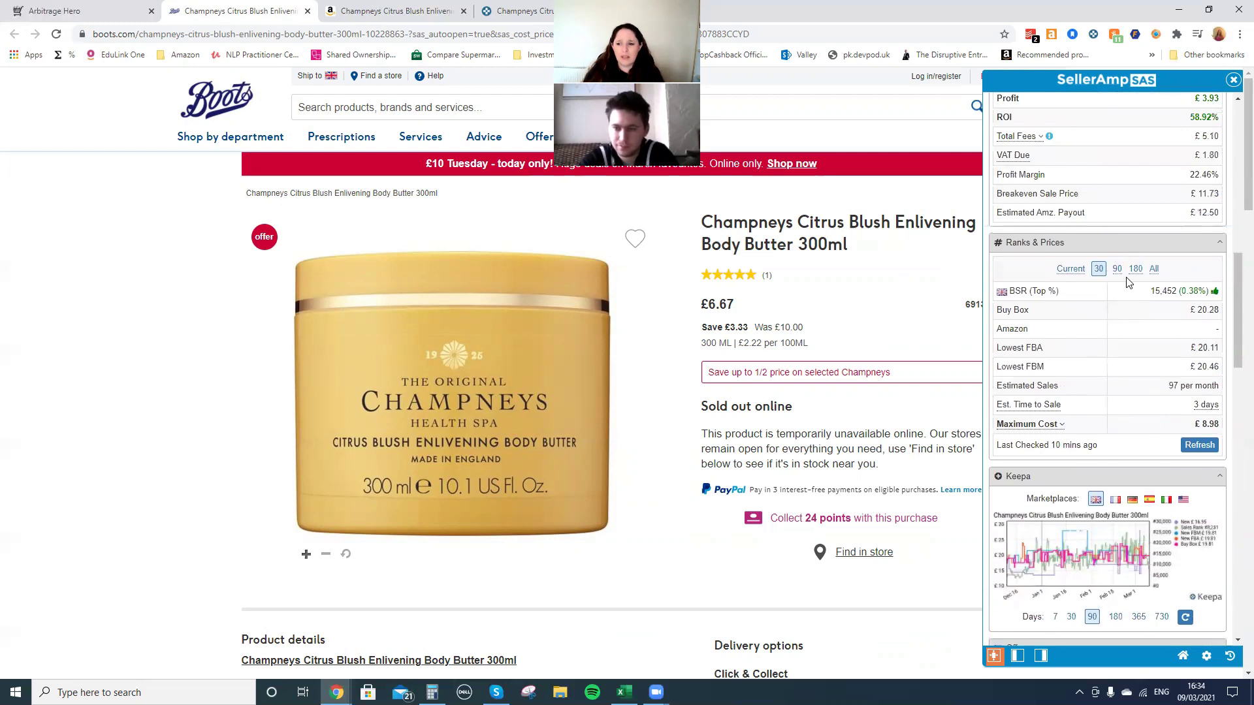
click(1117, 270)
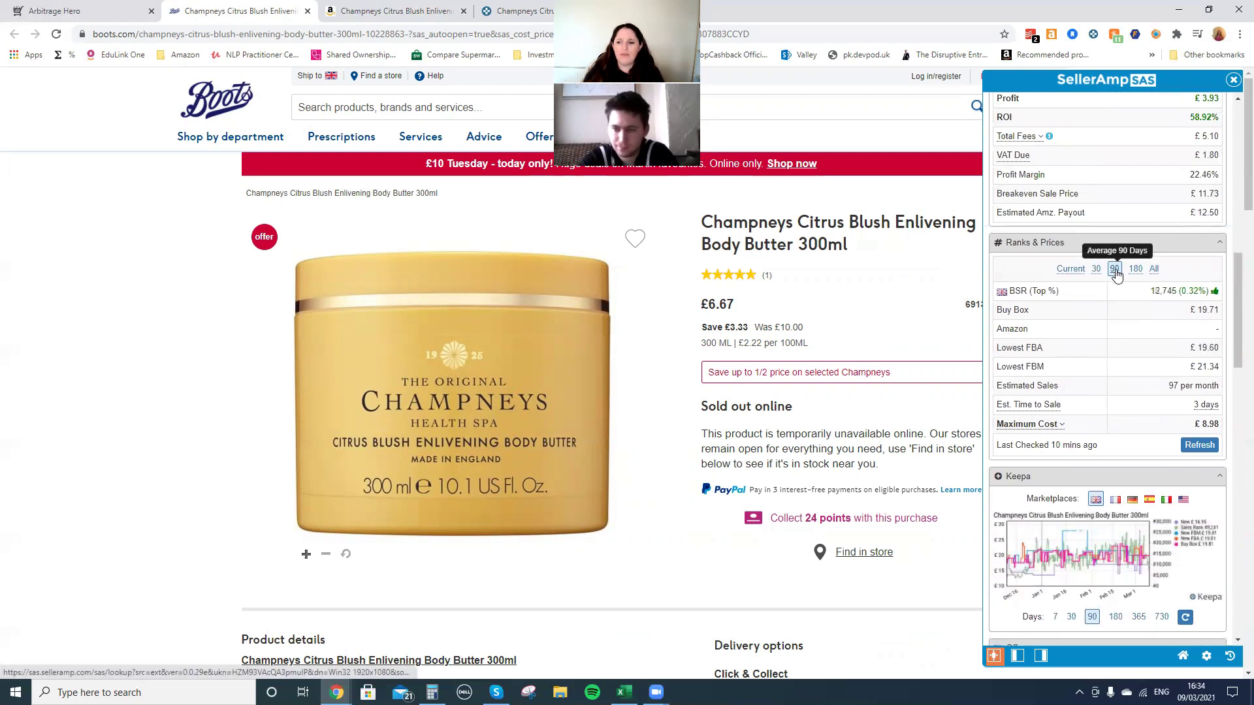
click(1074, 270)
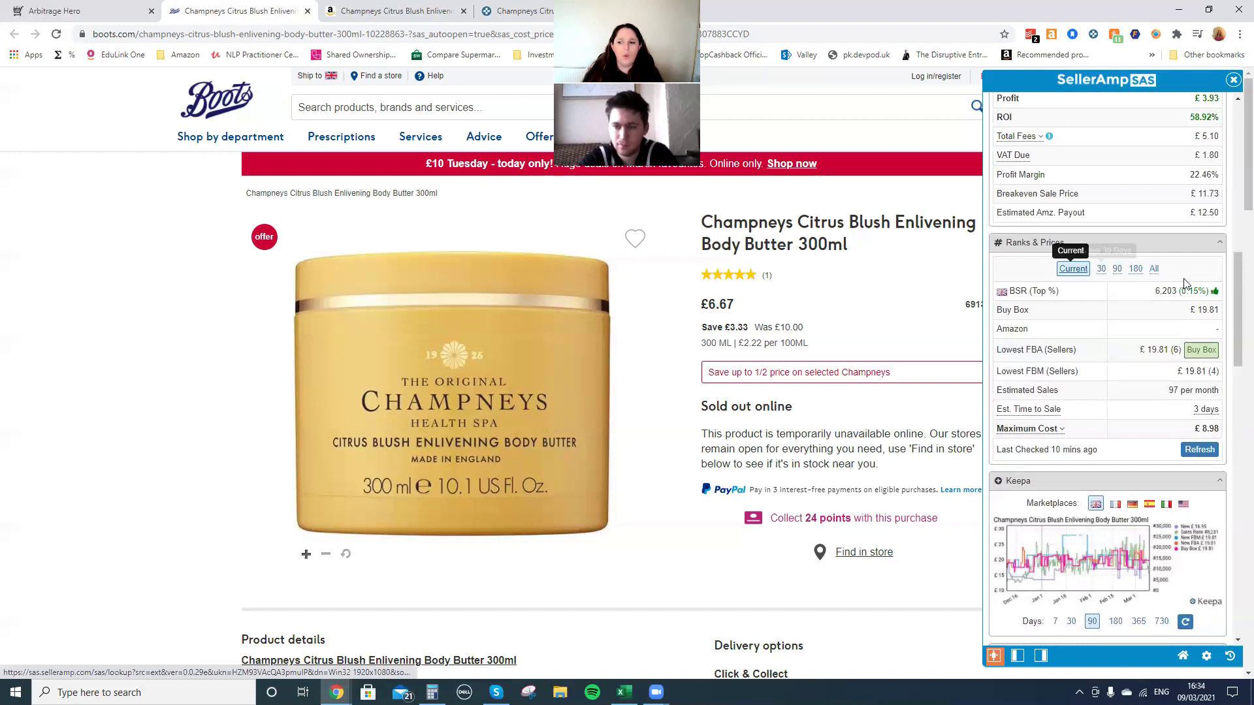
click(1115, 270)
click(1071, 275)
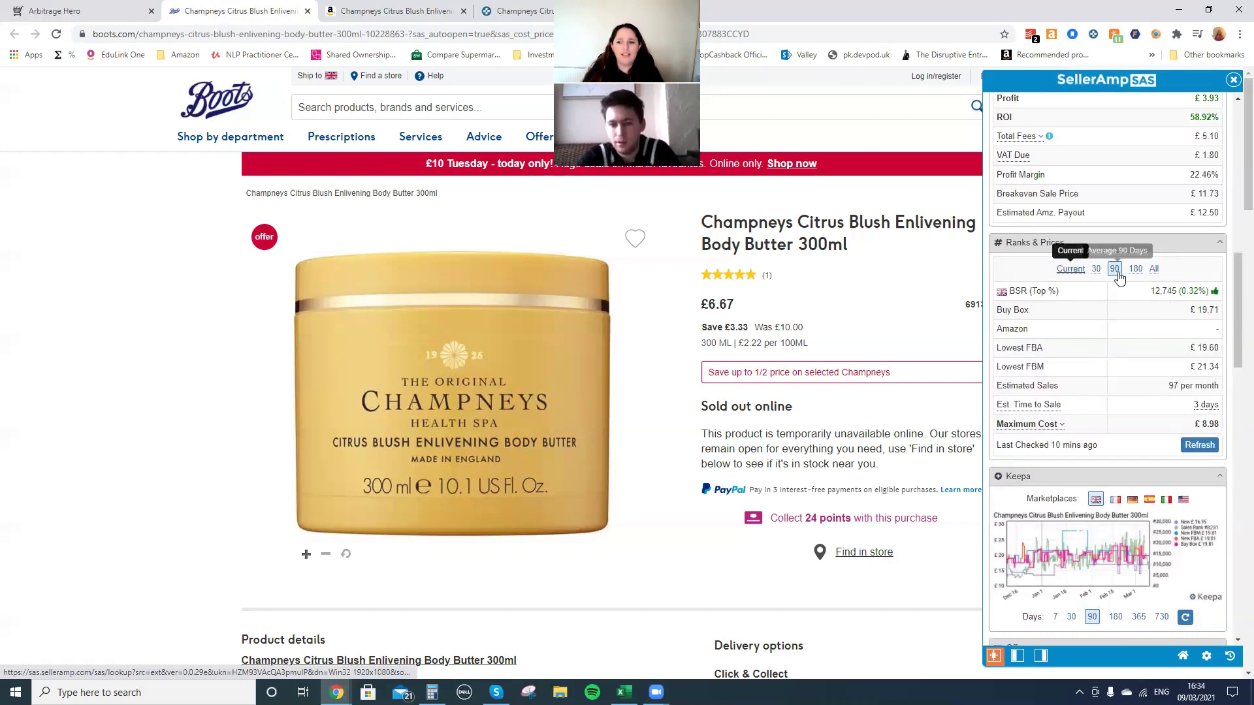
click(1117, 271)
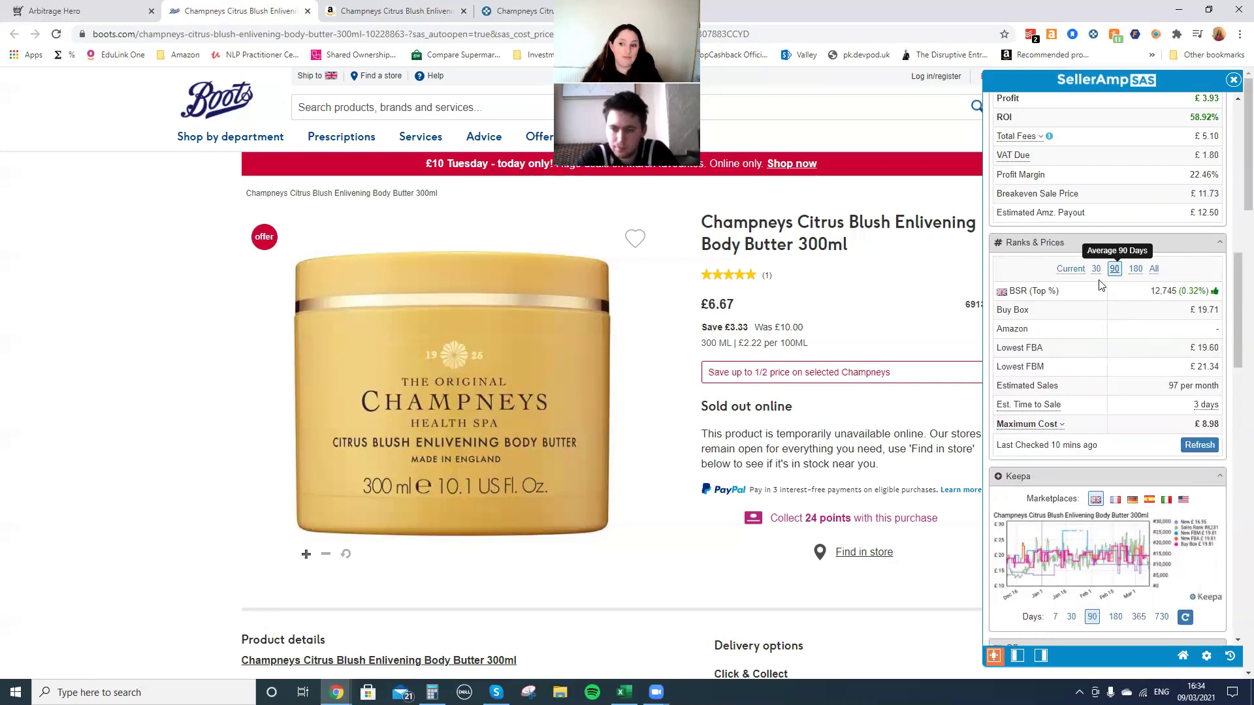
click(1071, 271)
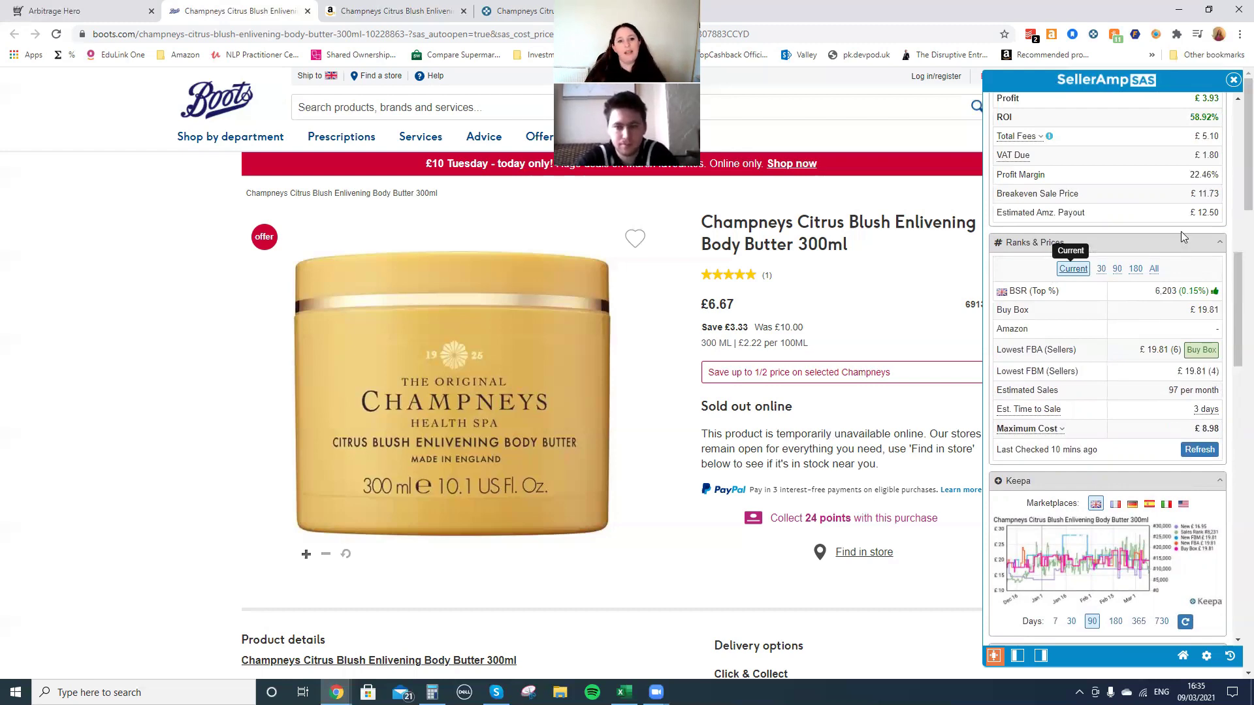
Check the body butter's Keepa history with the SellerAmp panel closed, and SellerAmp's 90-day averages on its Amazon listing
click(511, 11)
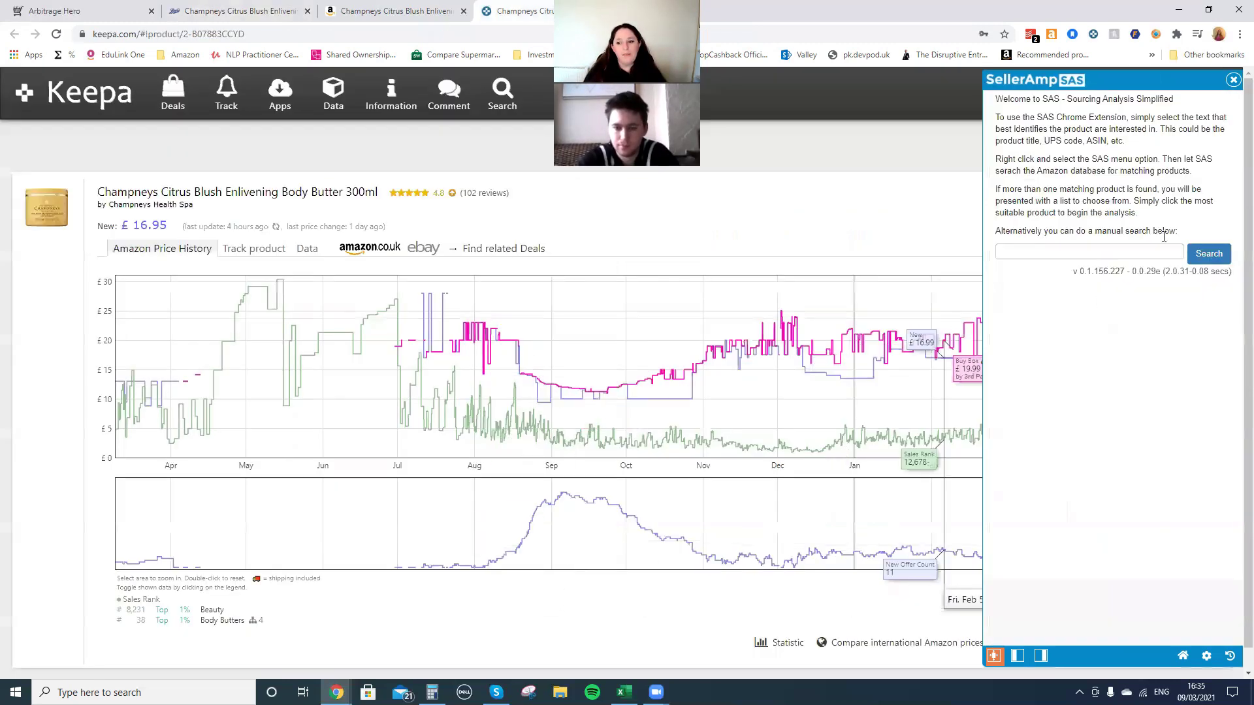
click(1232, 79)
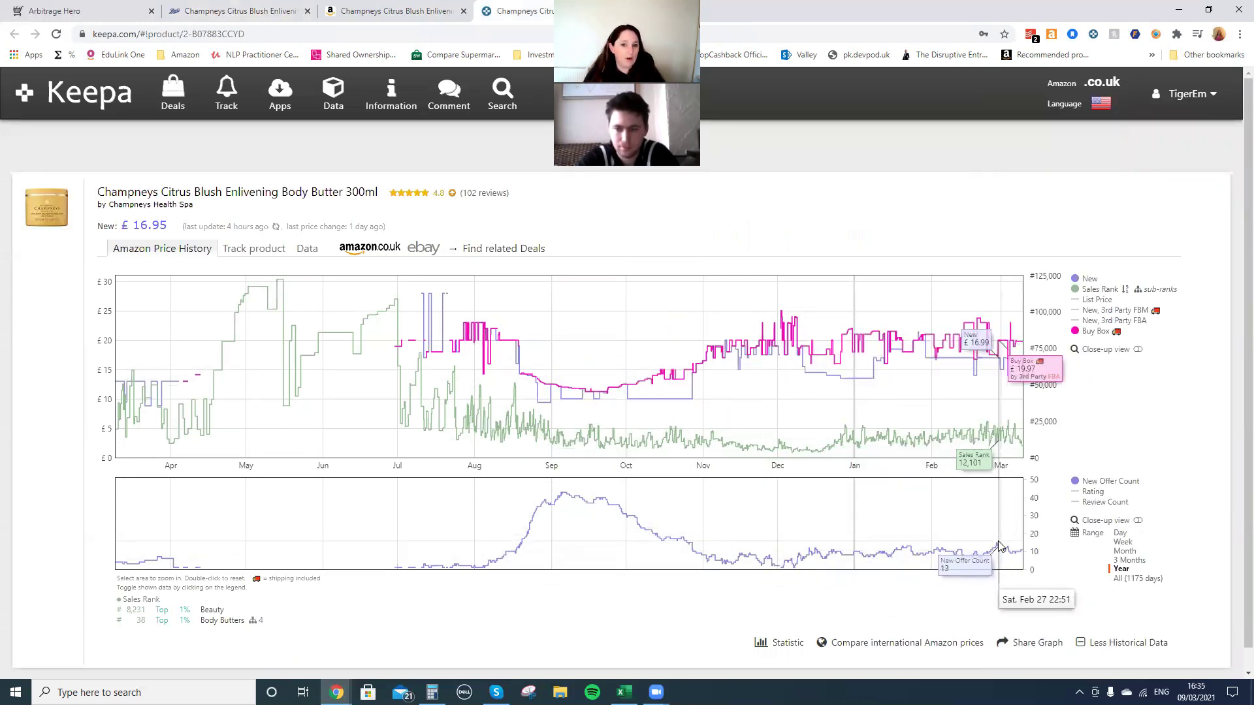
click(385, 11)
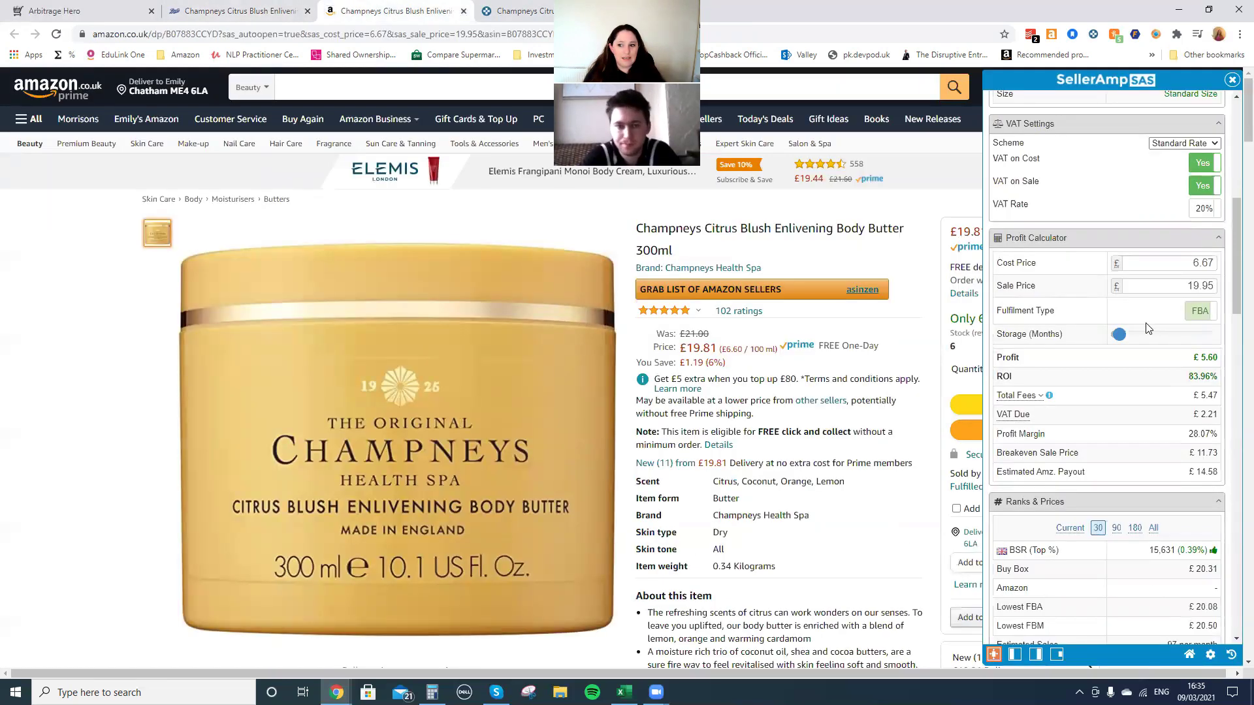
scroll(1129, 392, down, 2)
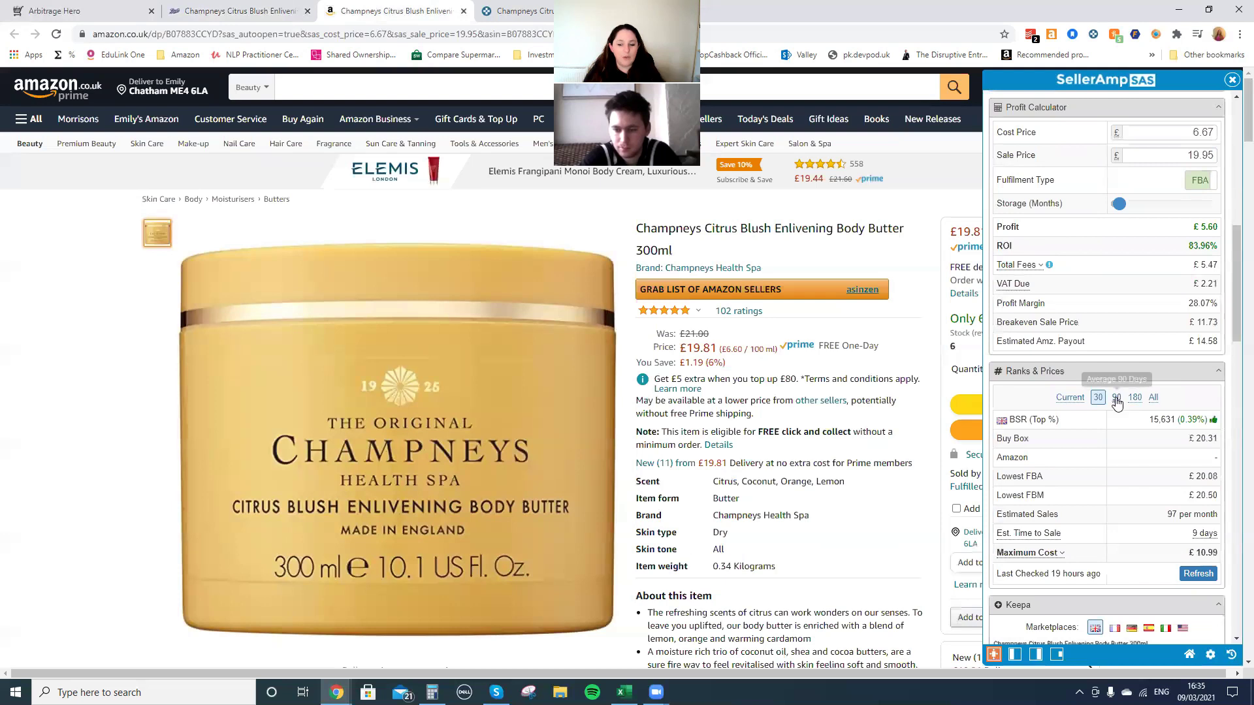
click(1113, 397)
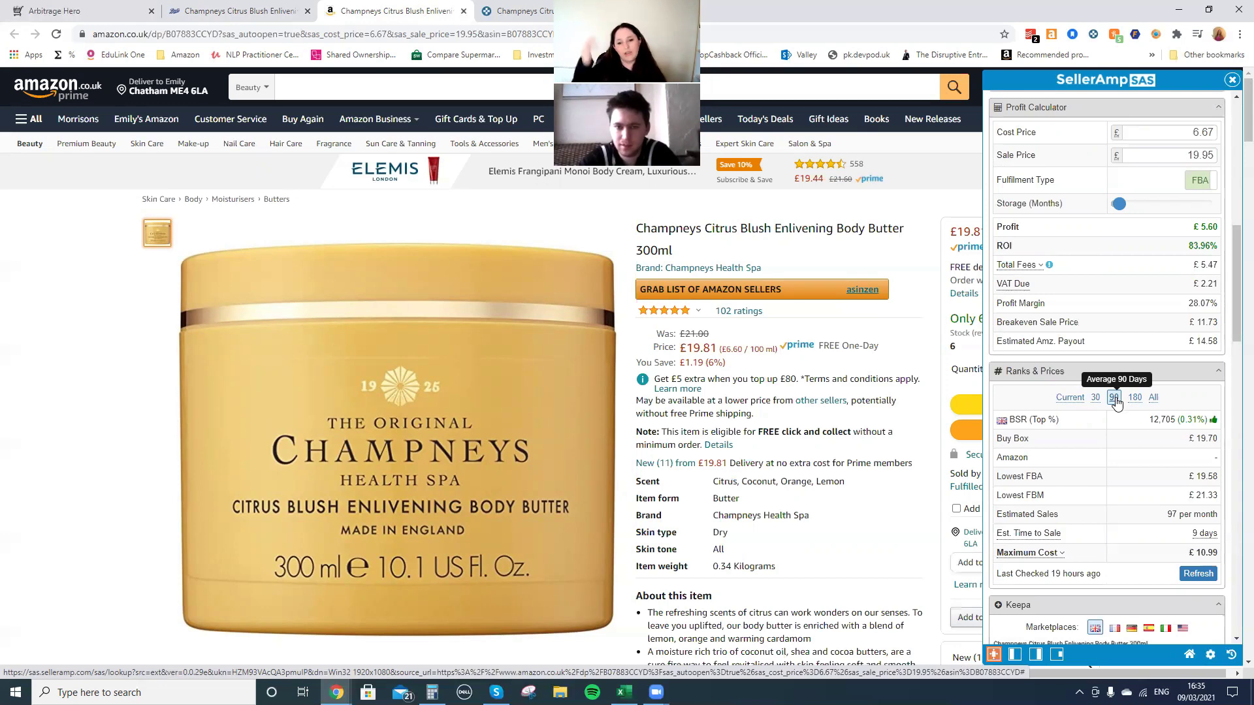
scroll(1116, 402, down, 5)
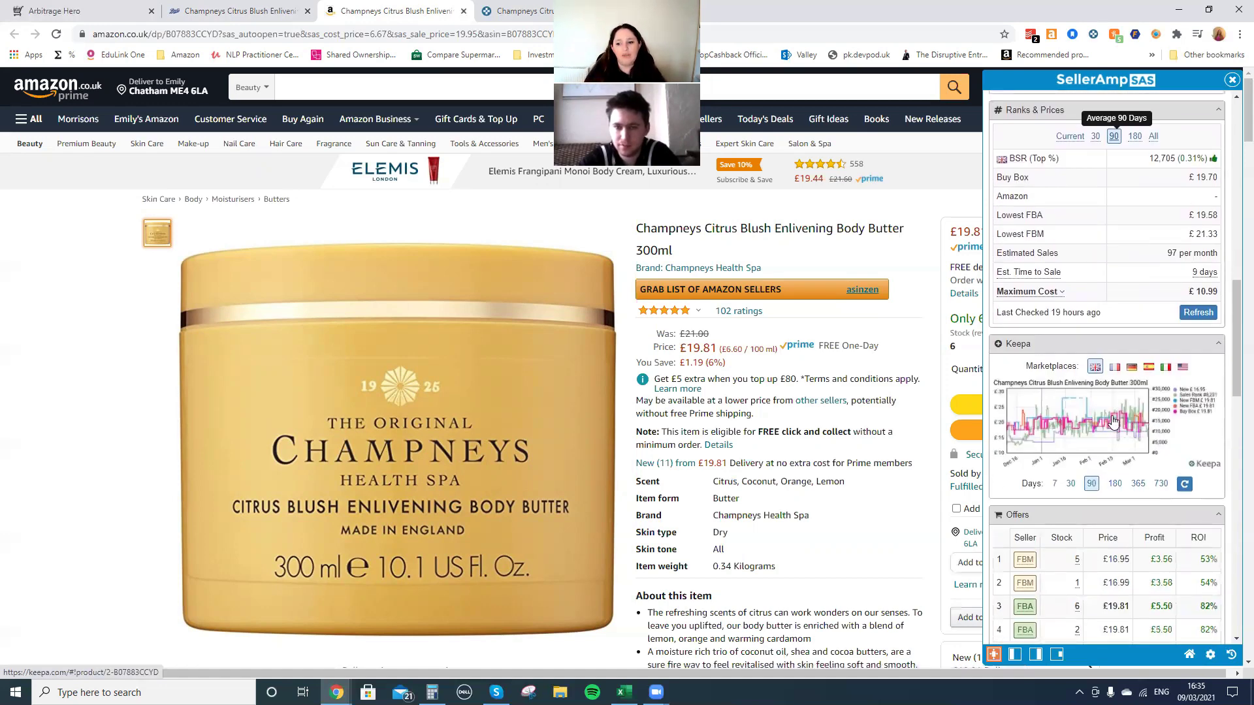
click(1233, 462)
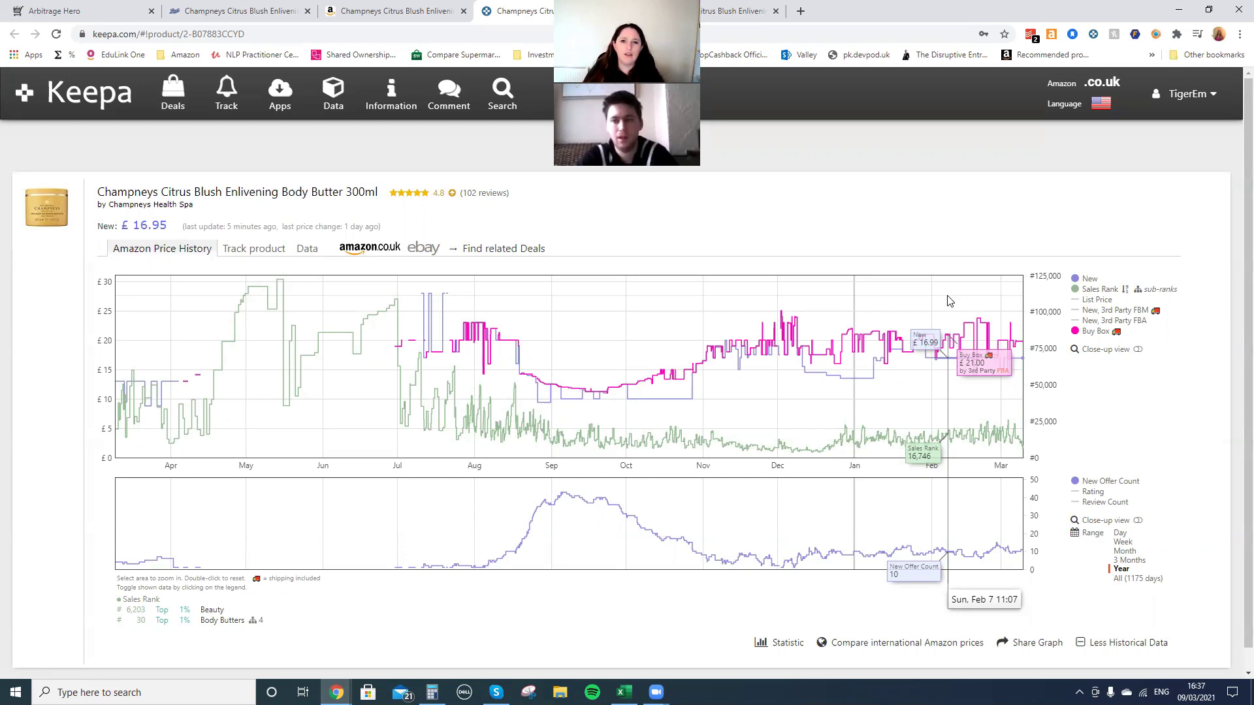
click(385, 11)
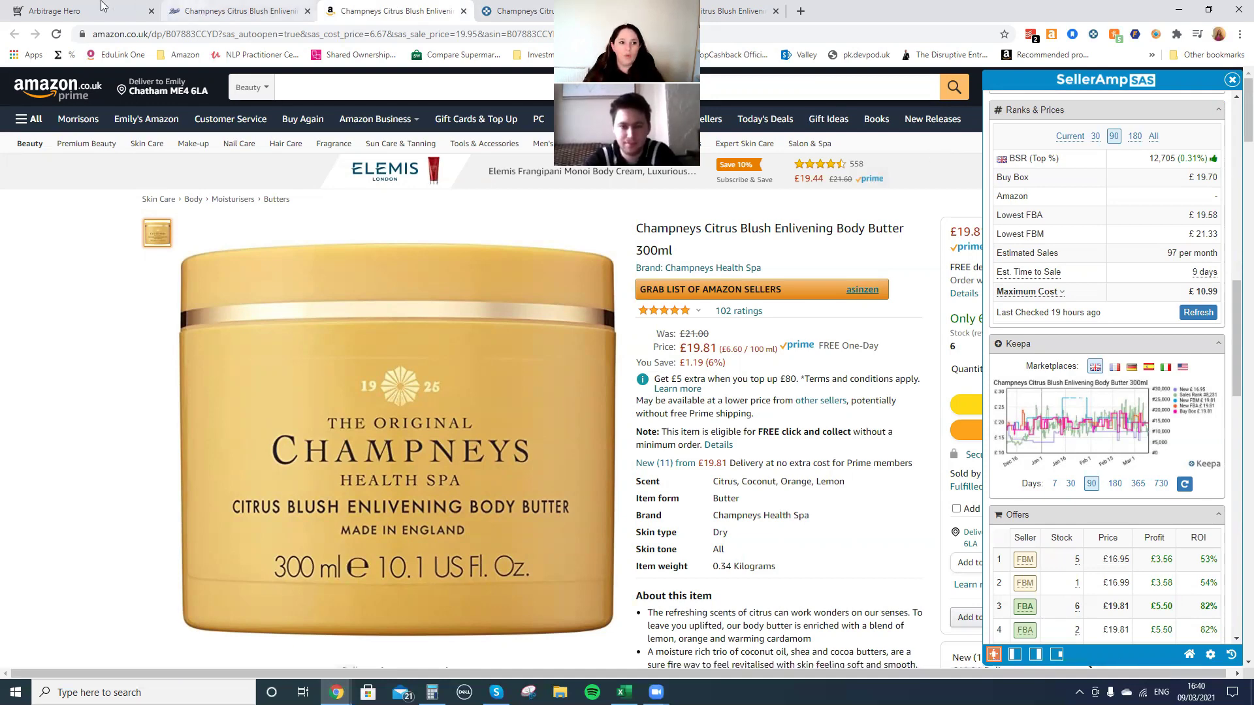
Return to the Arbitrage Hero matches and look through the products below the body butter for another candidate
click(158, 5)
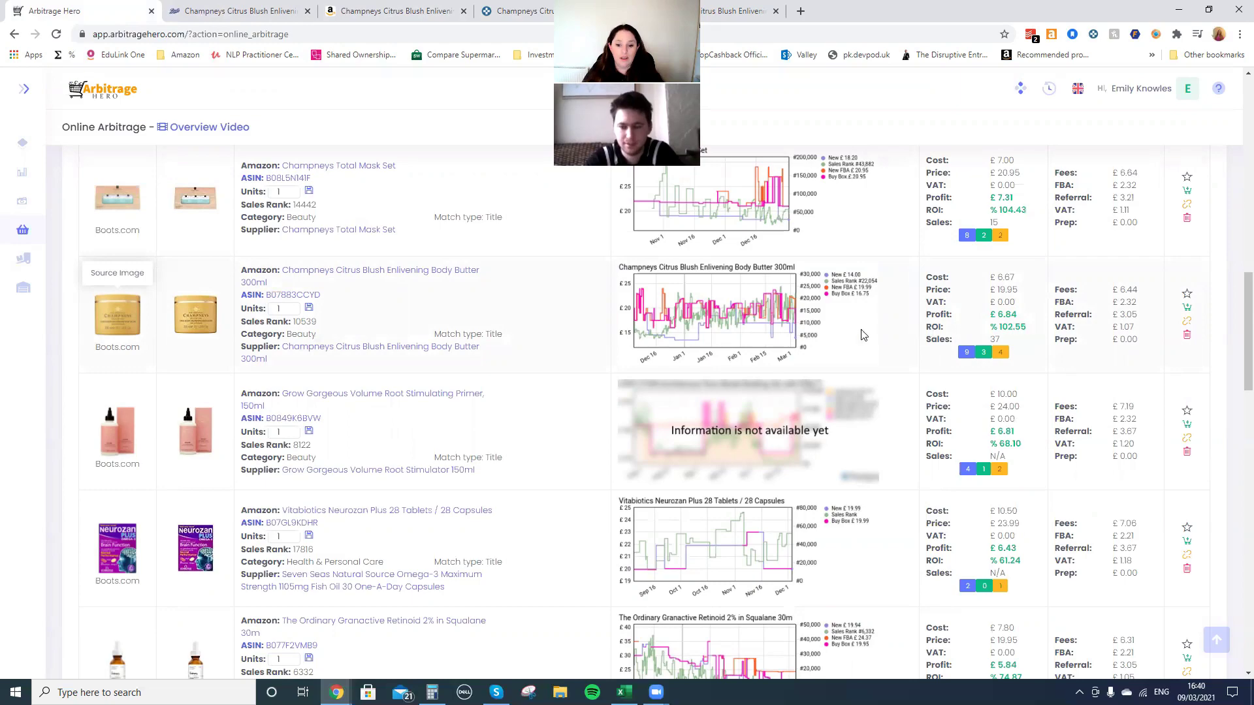
scroll(862, 334, down, 5)
scroll(862, 335, down, 7)
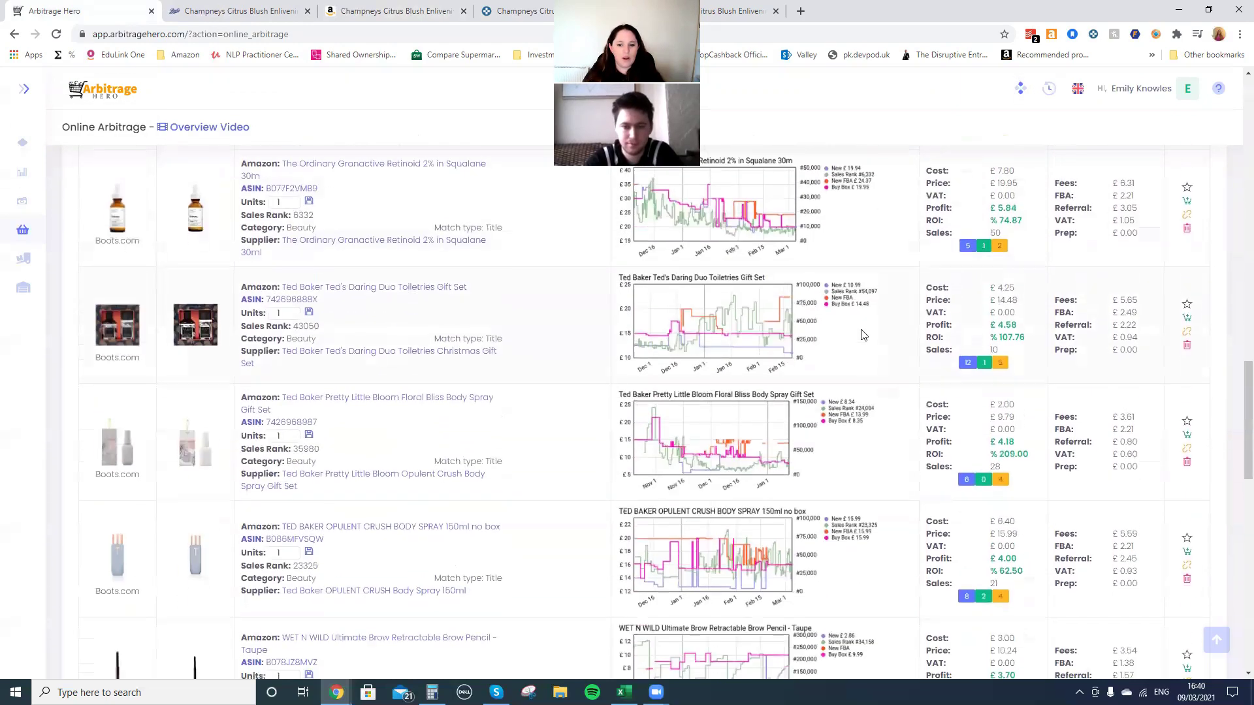
scroll(862, 334, down, 1)
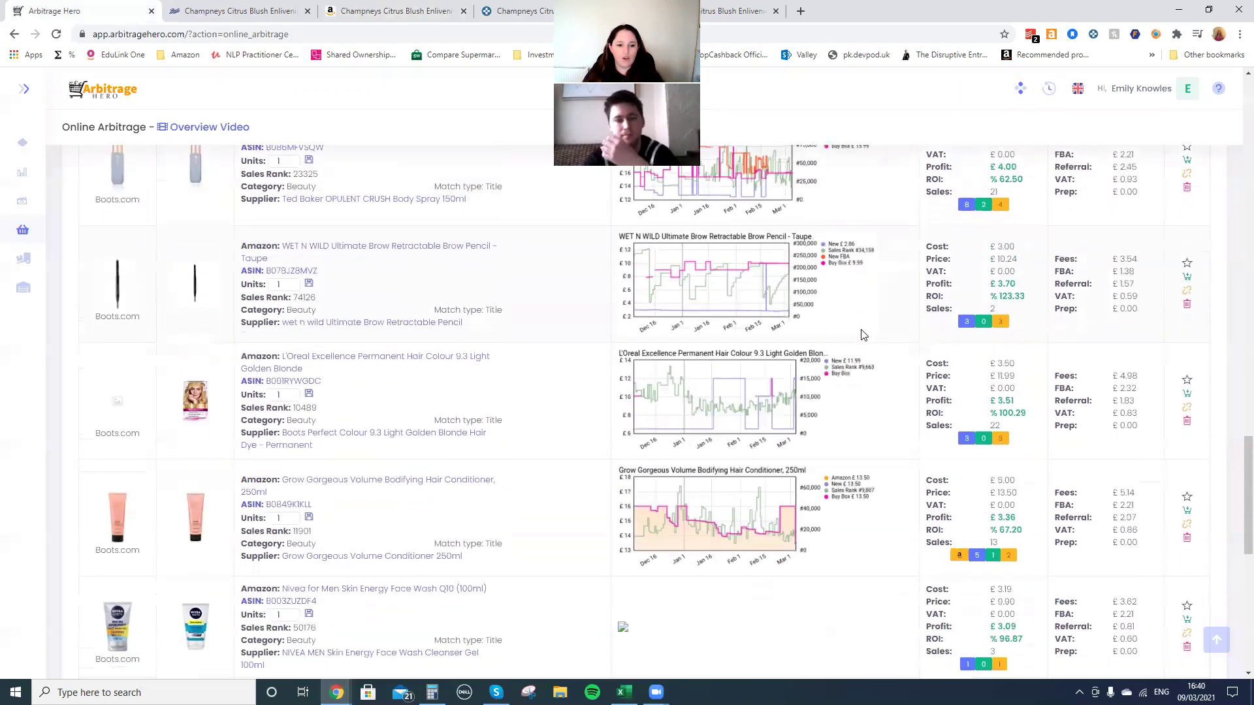
scroll(862, 334, up, 7)
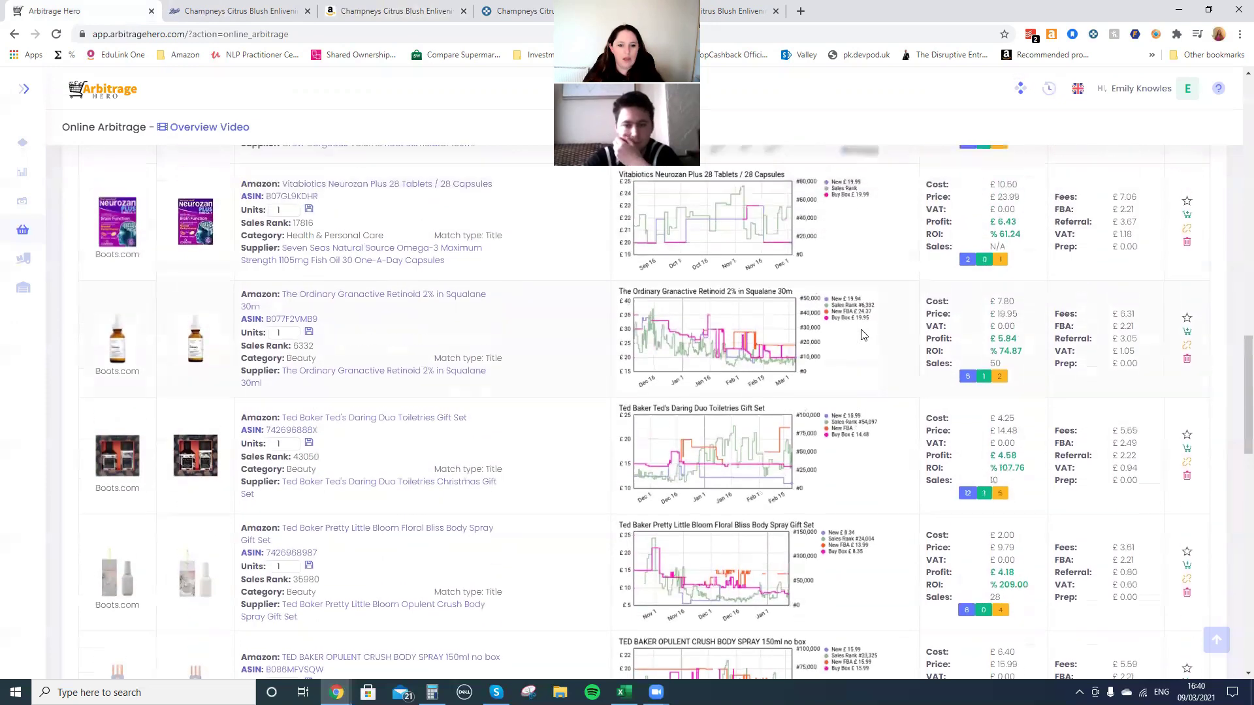
scroll(862, 335, down, 4)
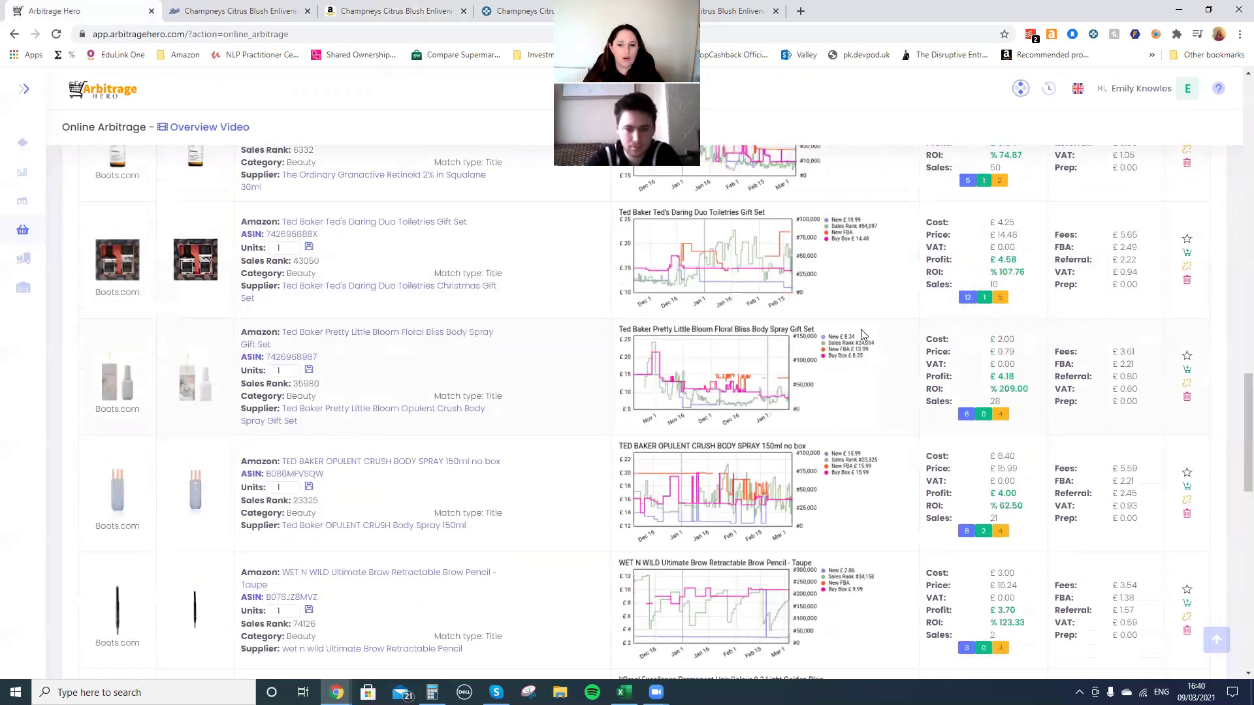
scroll(862, 335, down, 2)
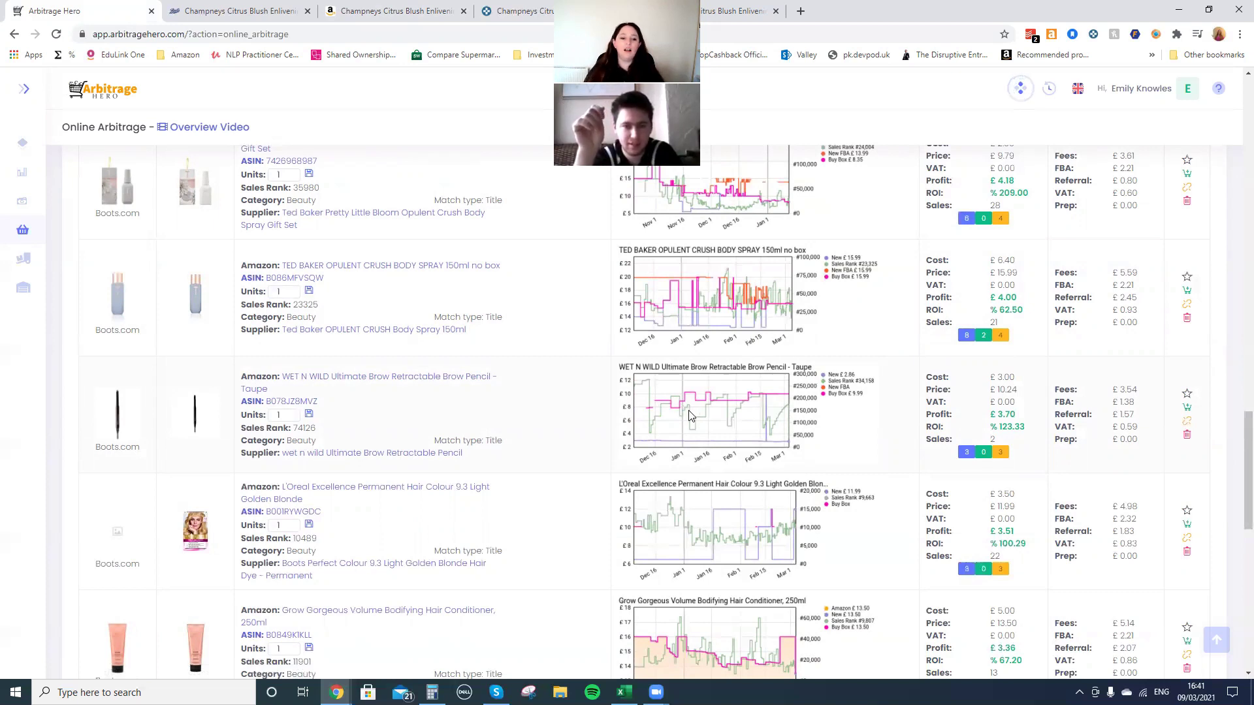
Open the WET N WILD brow pencil's Amazon listing, close the body butter's browser tabs, and return to the arbitrage matches
click(302, 376)
click(464, 11)
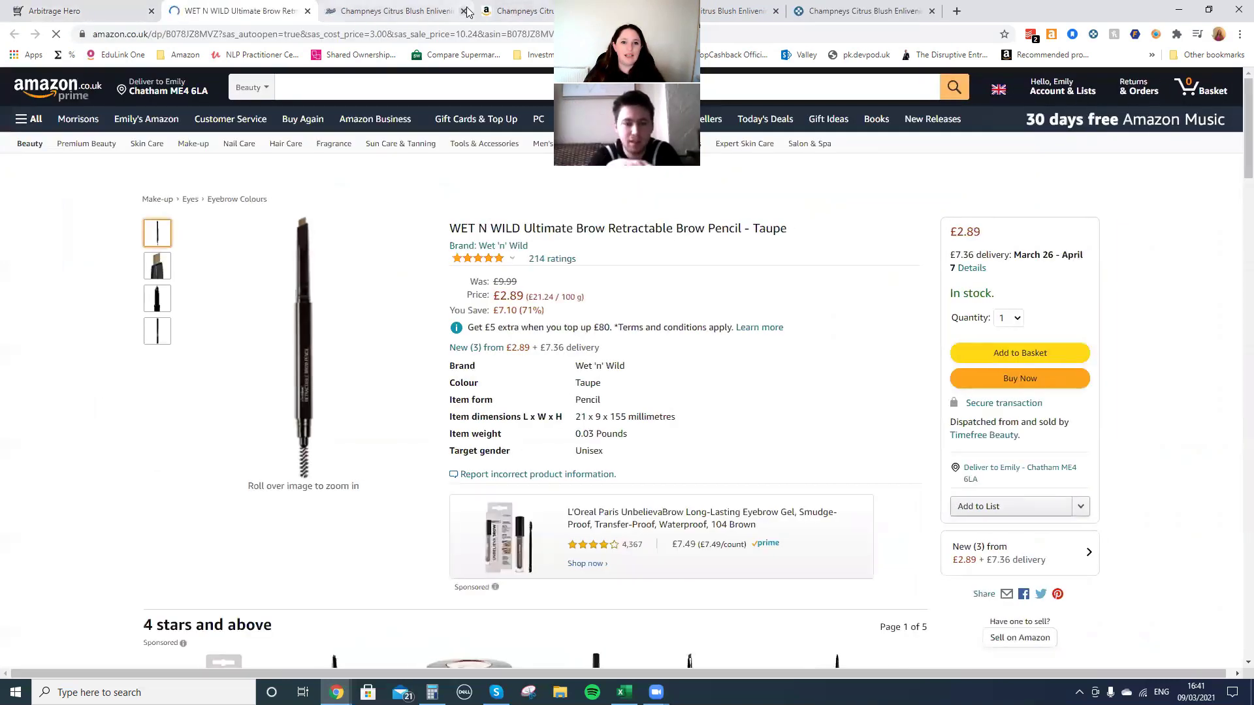
click(464, 11)
click(464, 11)
click(465, 11)
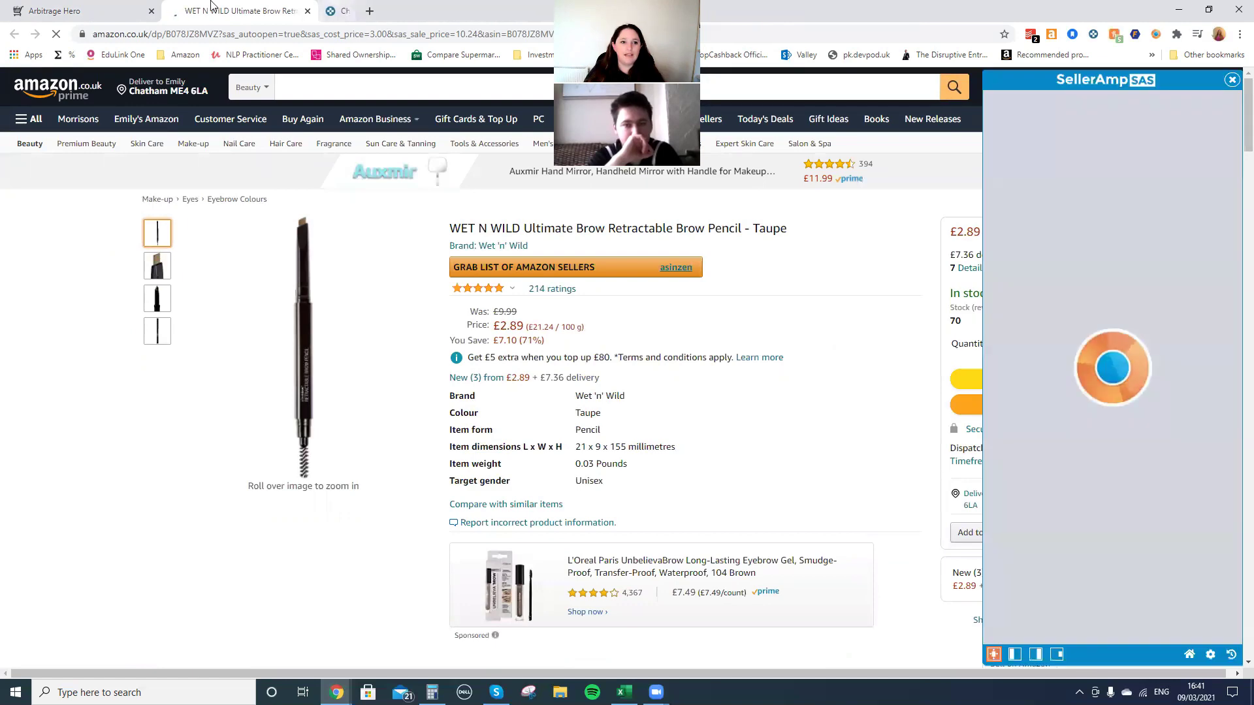
click(71, 11)
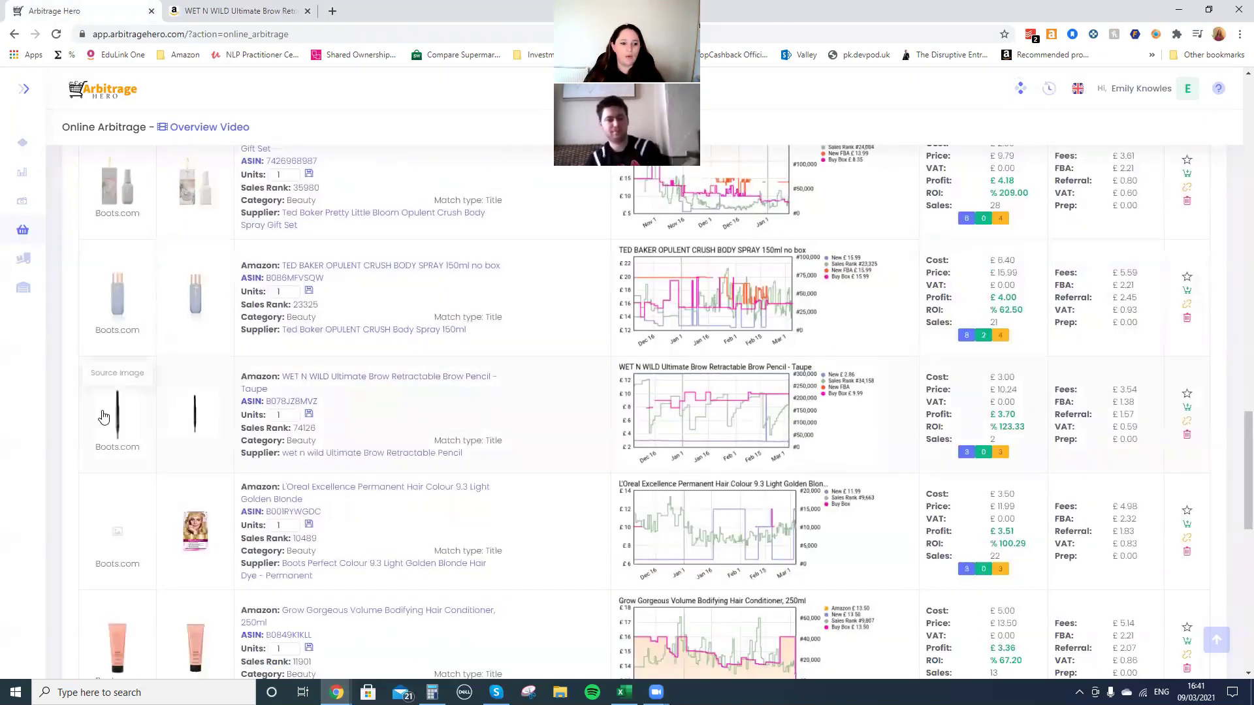
Open the brow pencil's Boots.com supplier page, and enable Small & Light in SellerAmp's profit calculator on its Amazon listing
click(108, 416)
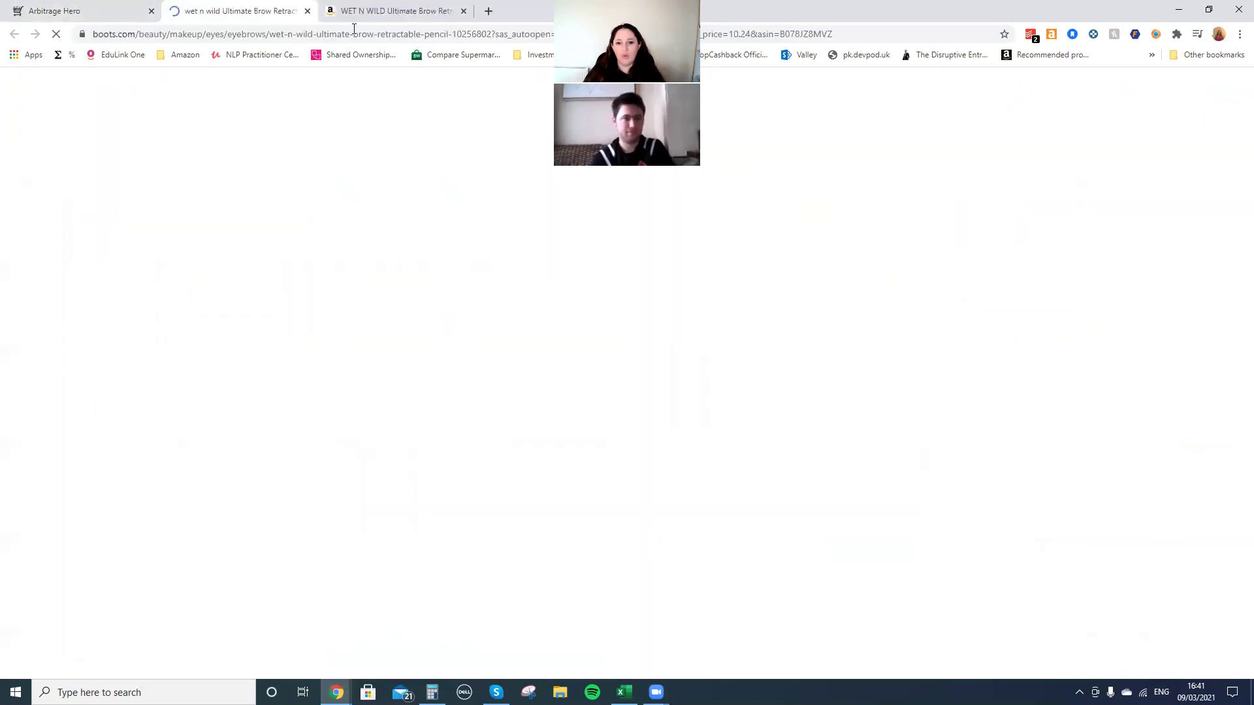
click(388, 9)
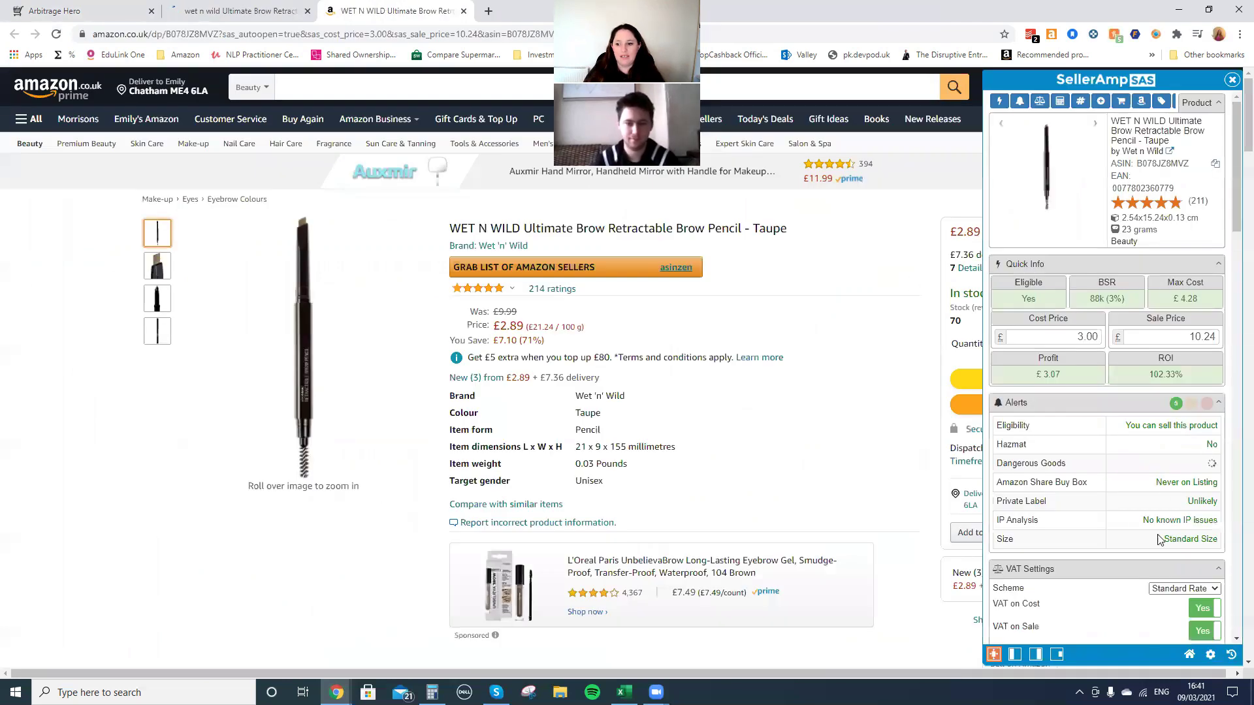
scroll(1127, 510, down, 4)
scroll(1127, 510, down, 1)
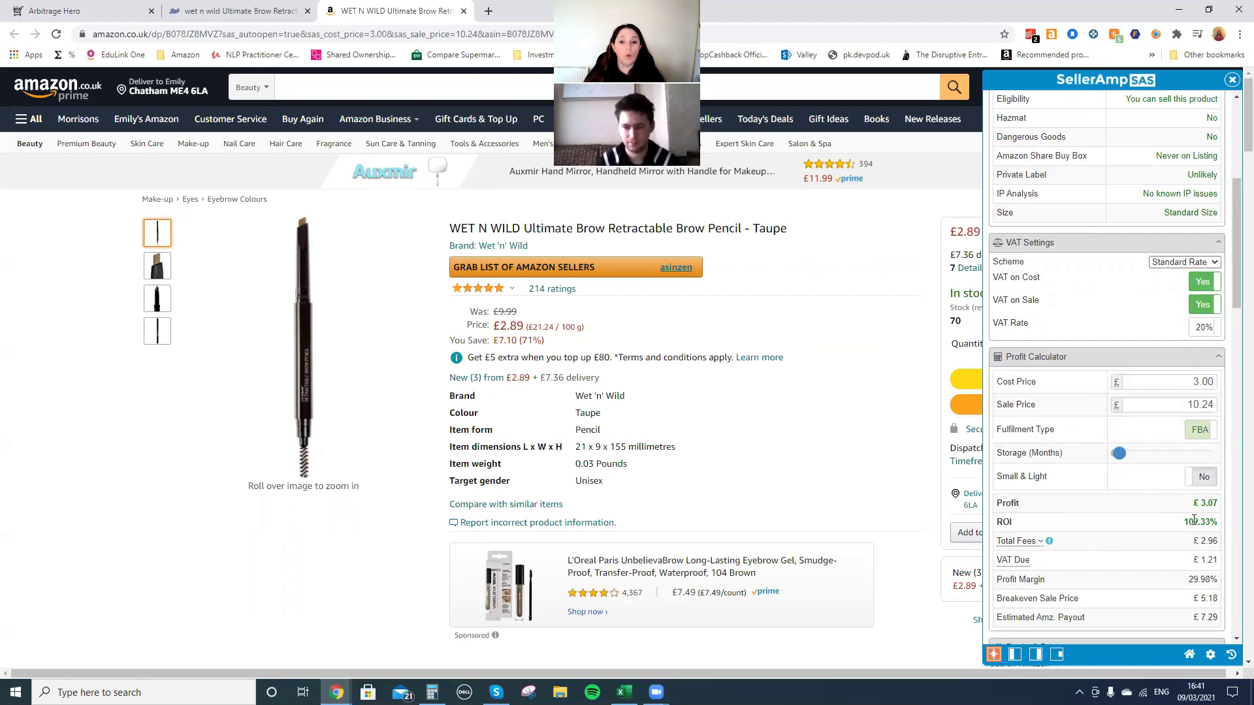
click(1201, 477)
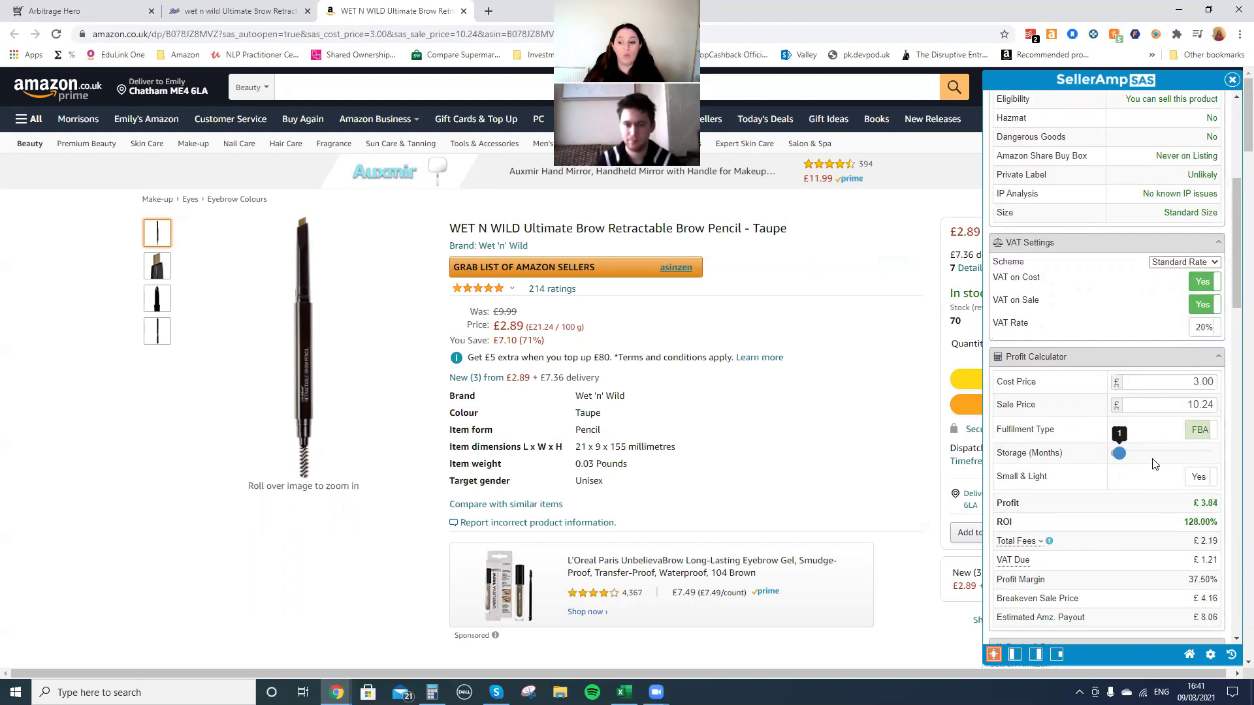
Compare the brow pencil's profit under FBM fulfilment with its alerts and 30-day ranks and prices, and set fulfilment back to FBA
click(1198, 435)
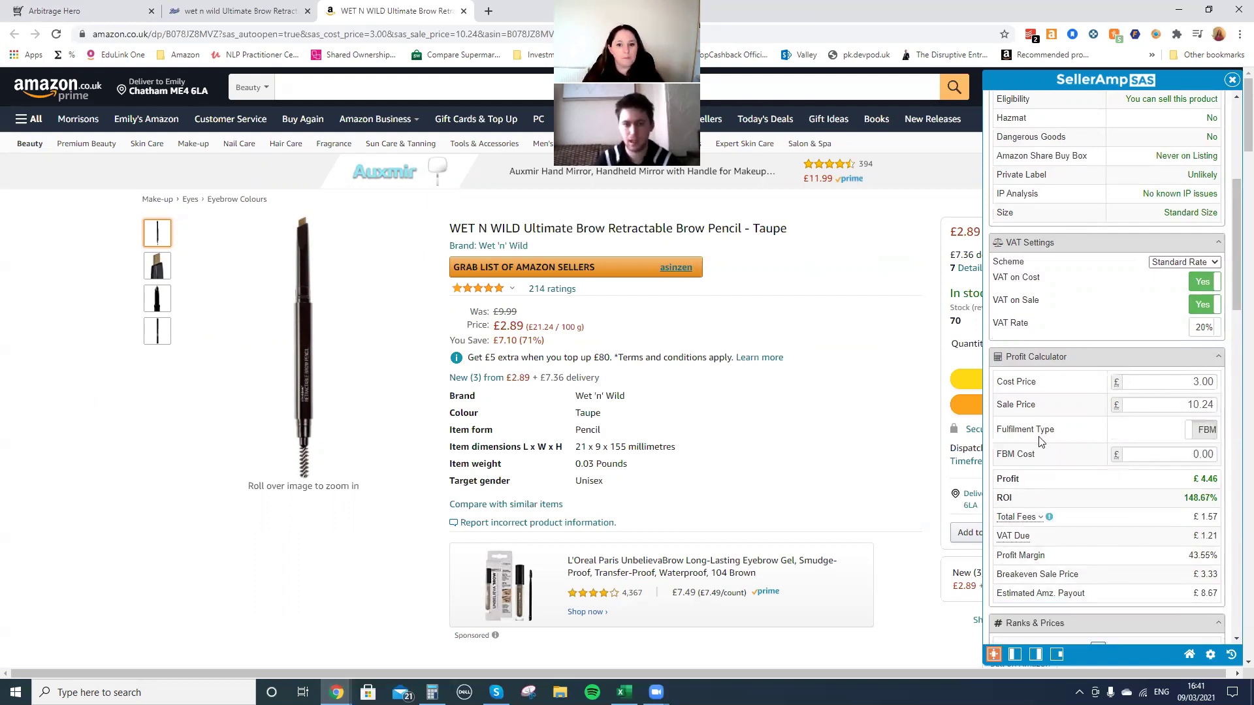
scroll(1041, 442, down, 5)
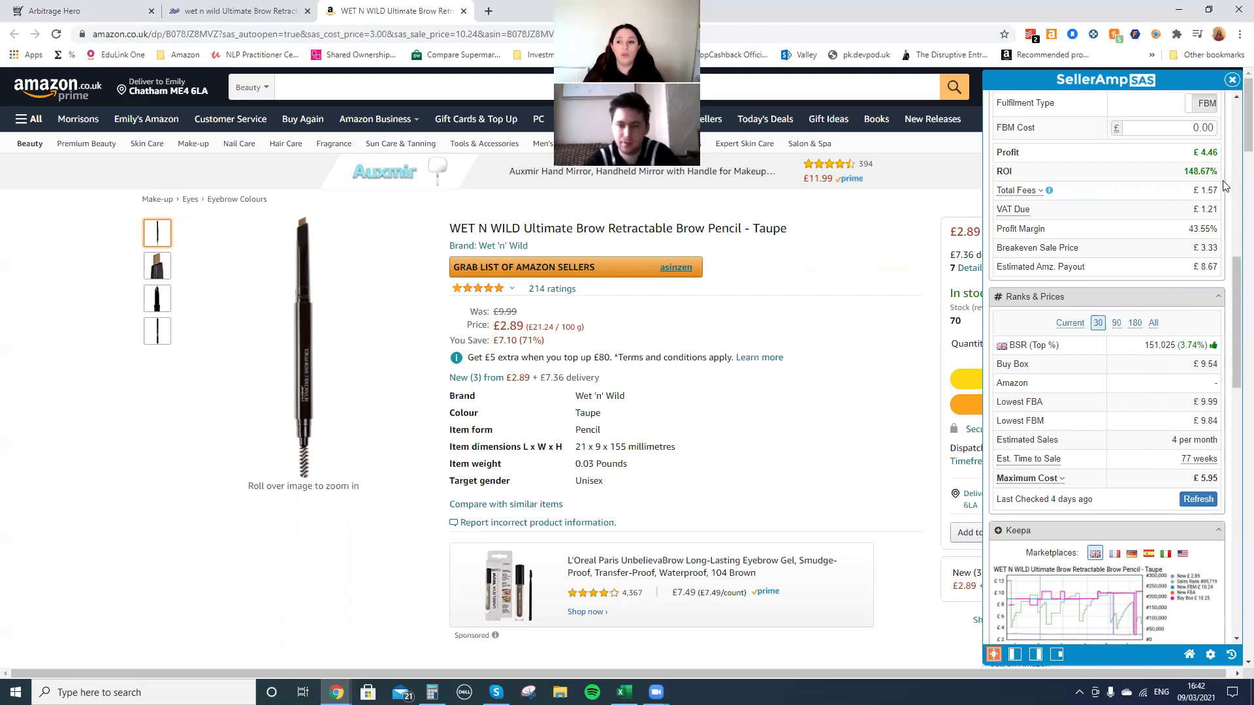
scroll(1168, 207, up, 1)
scroll(1167, 208, up, 2)
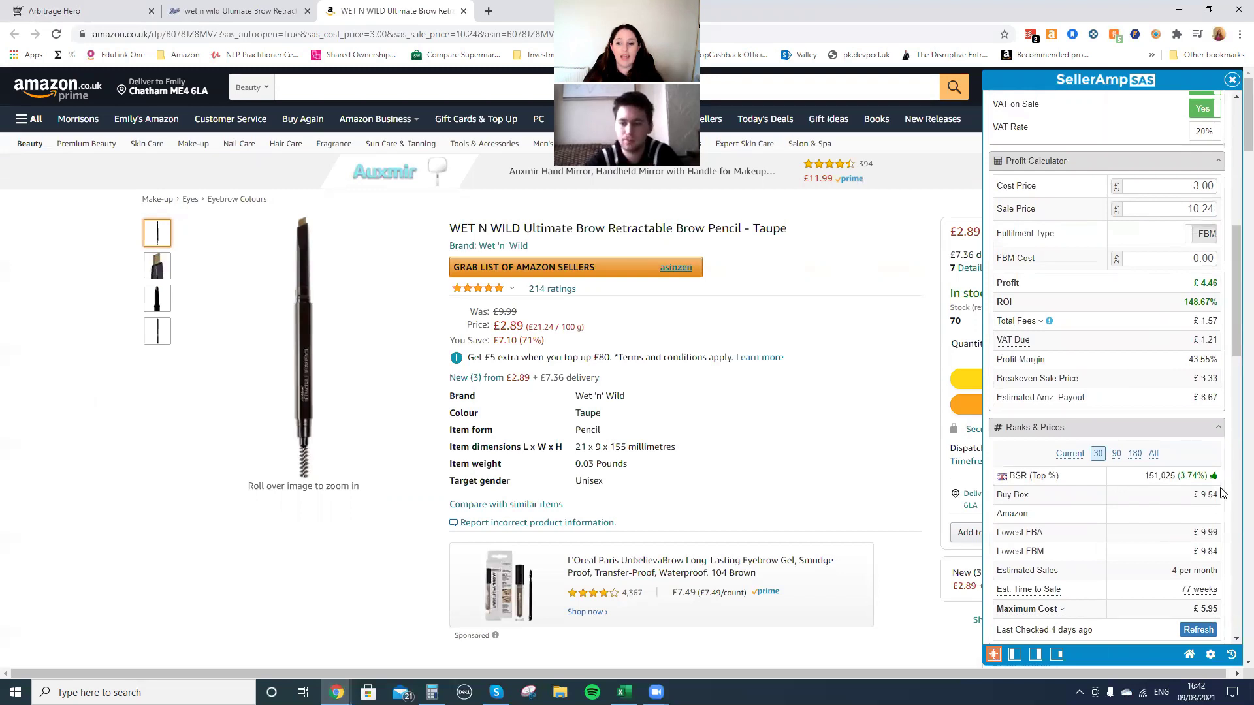
scroll(1164, 488, down, 2)
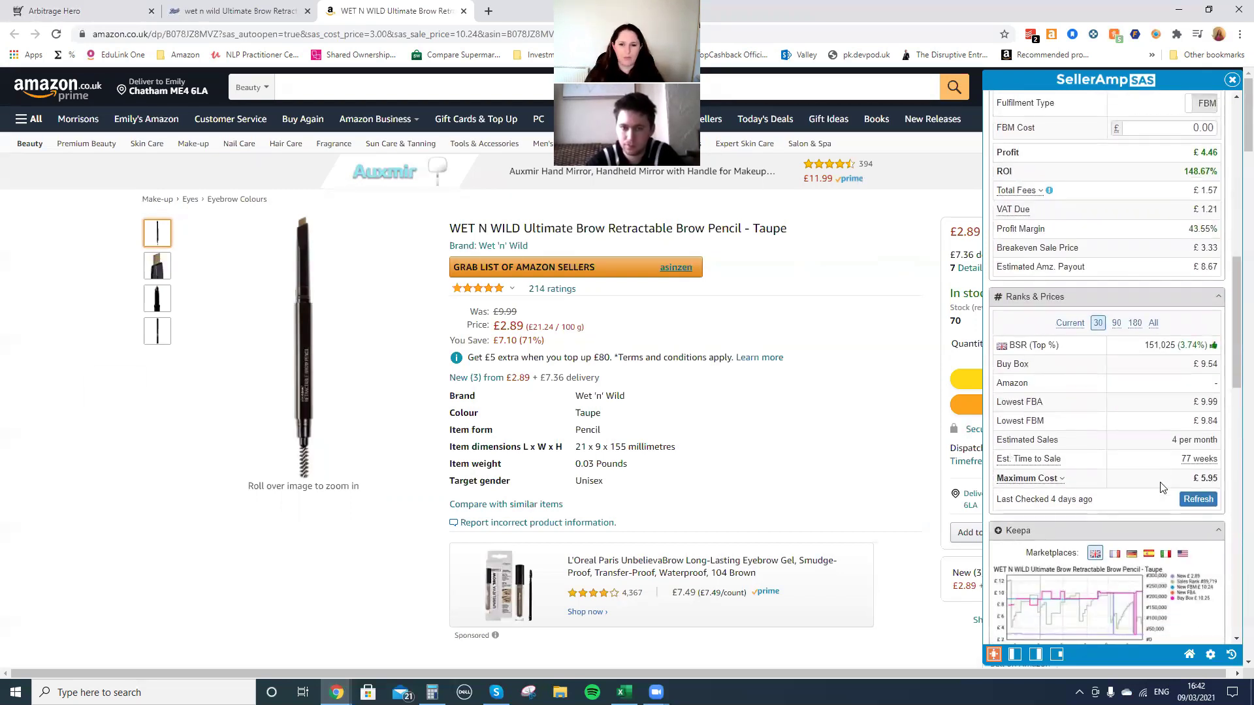
scroll(1161, 487, up, 7)
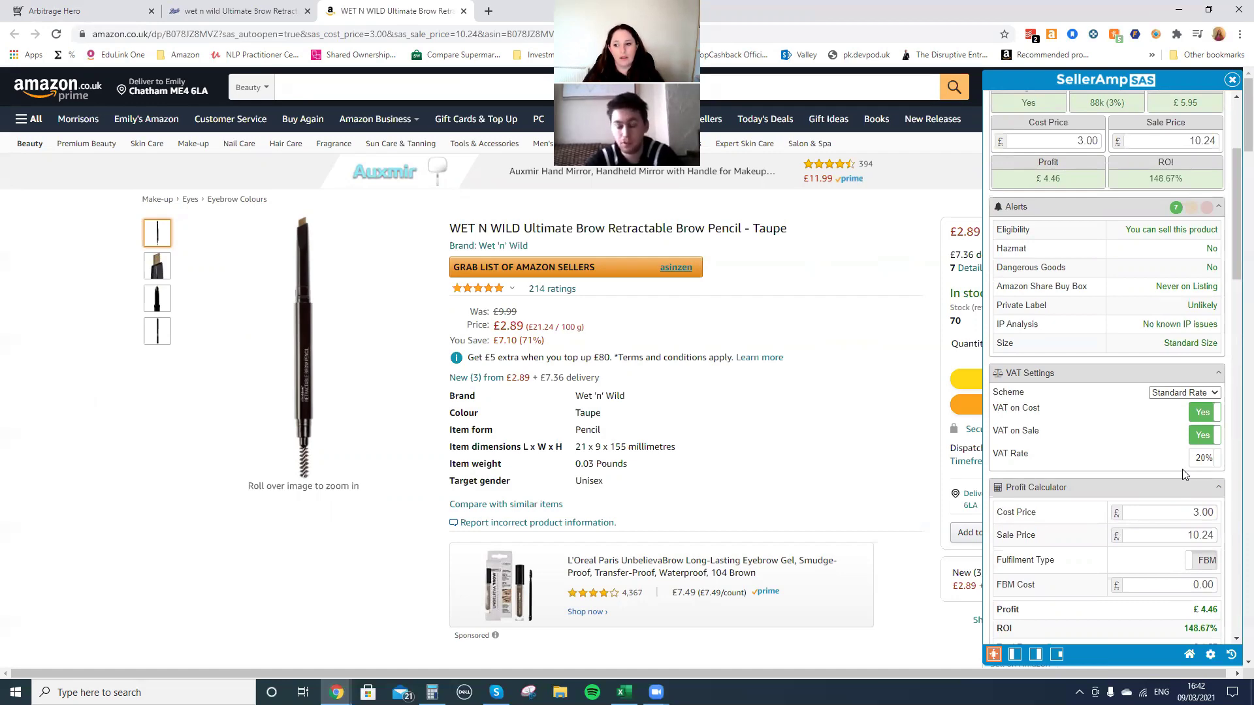
scroll(1182, 474, down, 4)
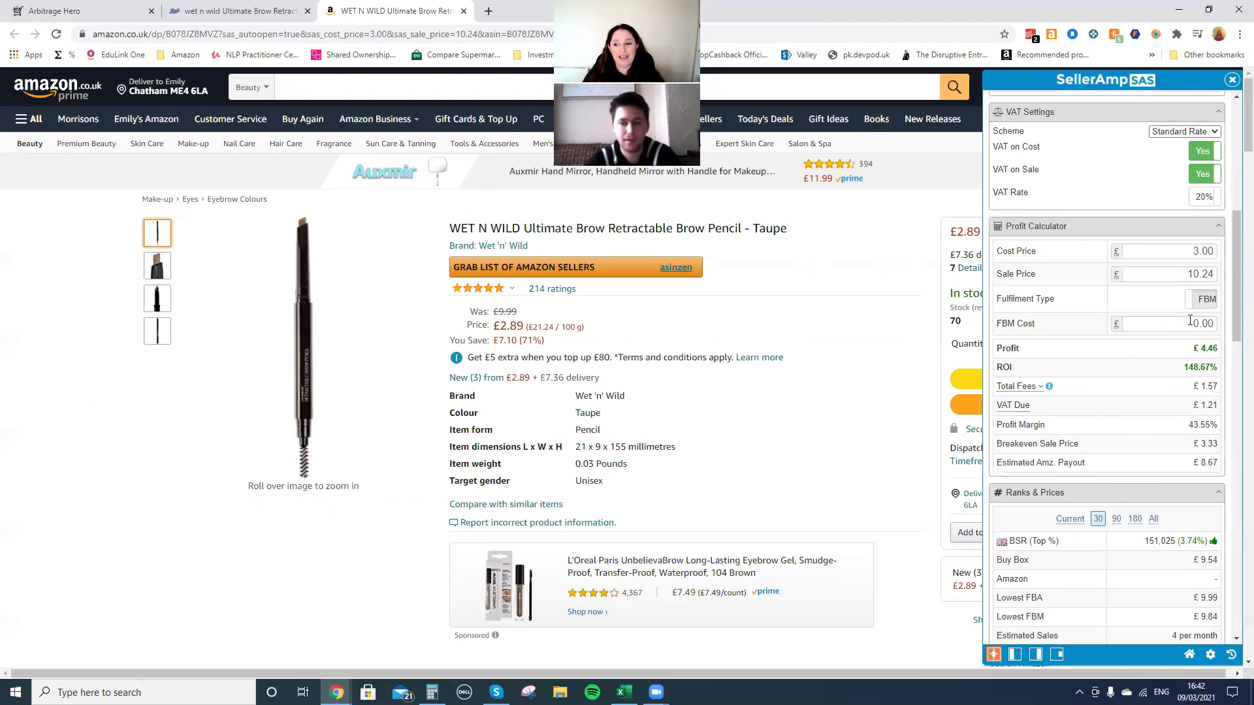
click(1201, 300)
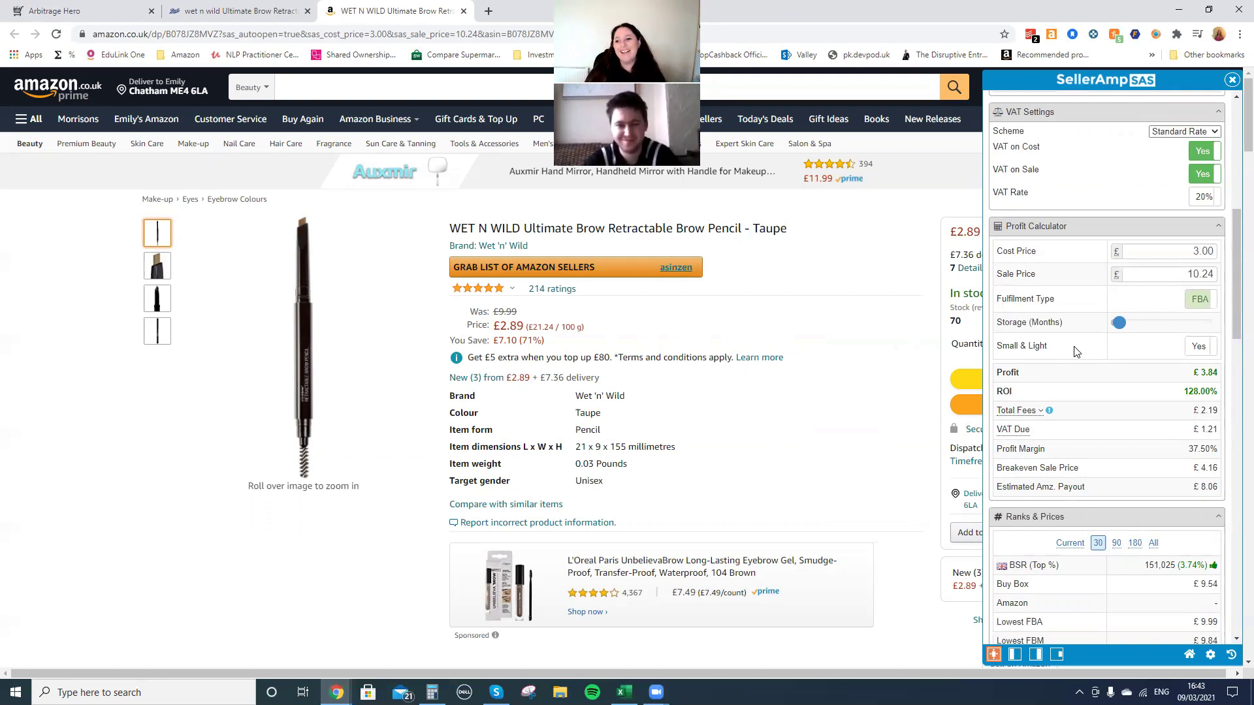
Examine the brow pencil's 30-day ranks and prices, Keepa chart and competing seller offers in SellerAmp
scroll(1076, 352, down, 6)
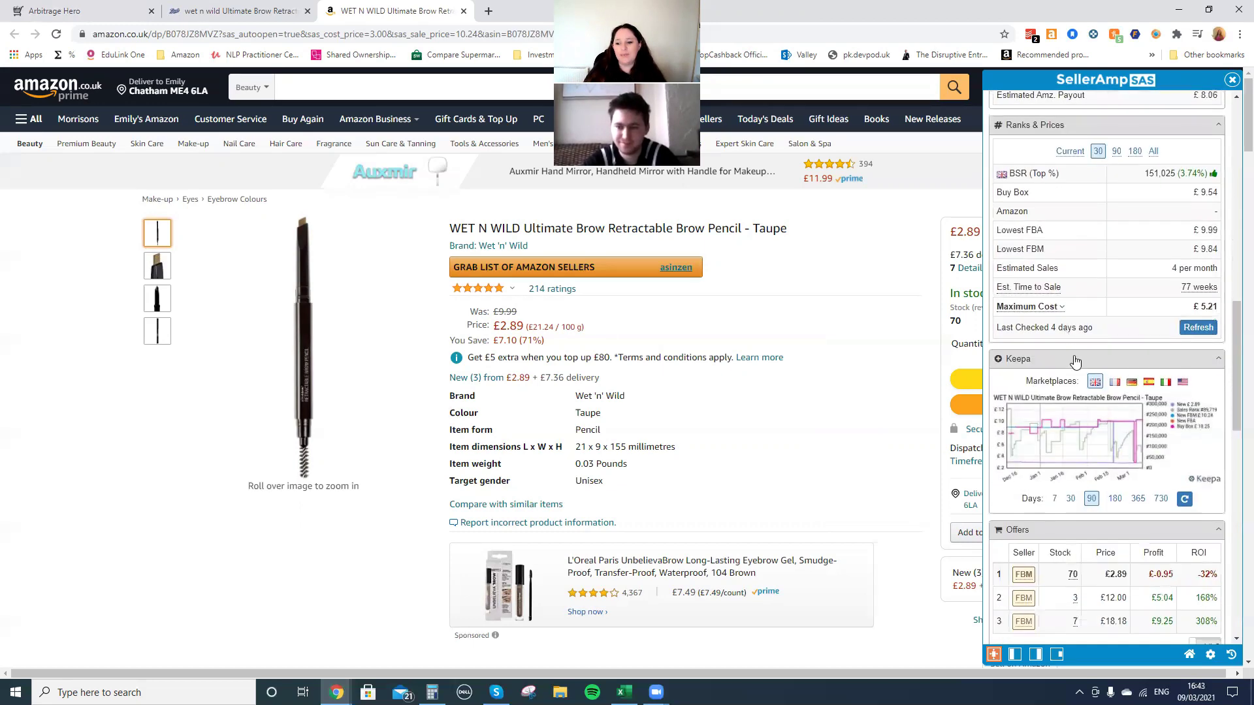
scroll(1076, 361, down, 2)
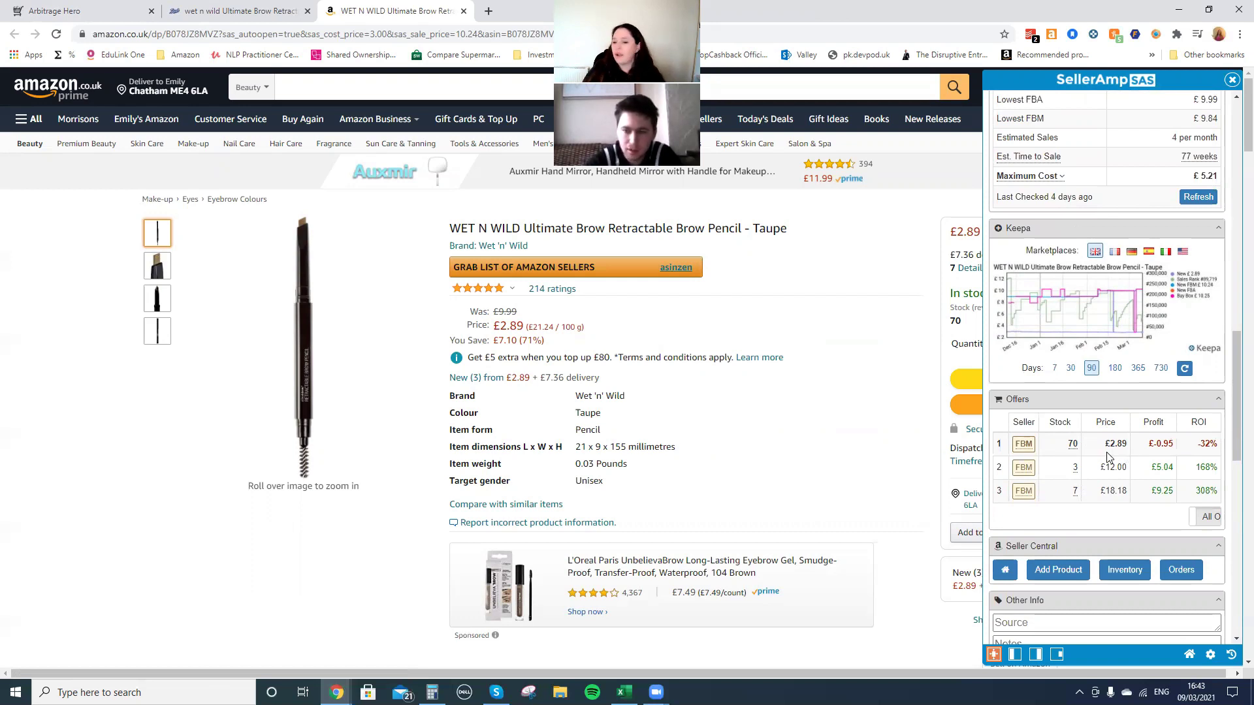
mouse_move(1029, 451)
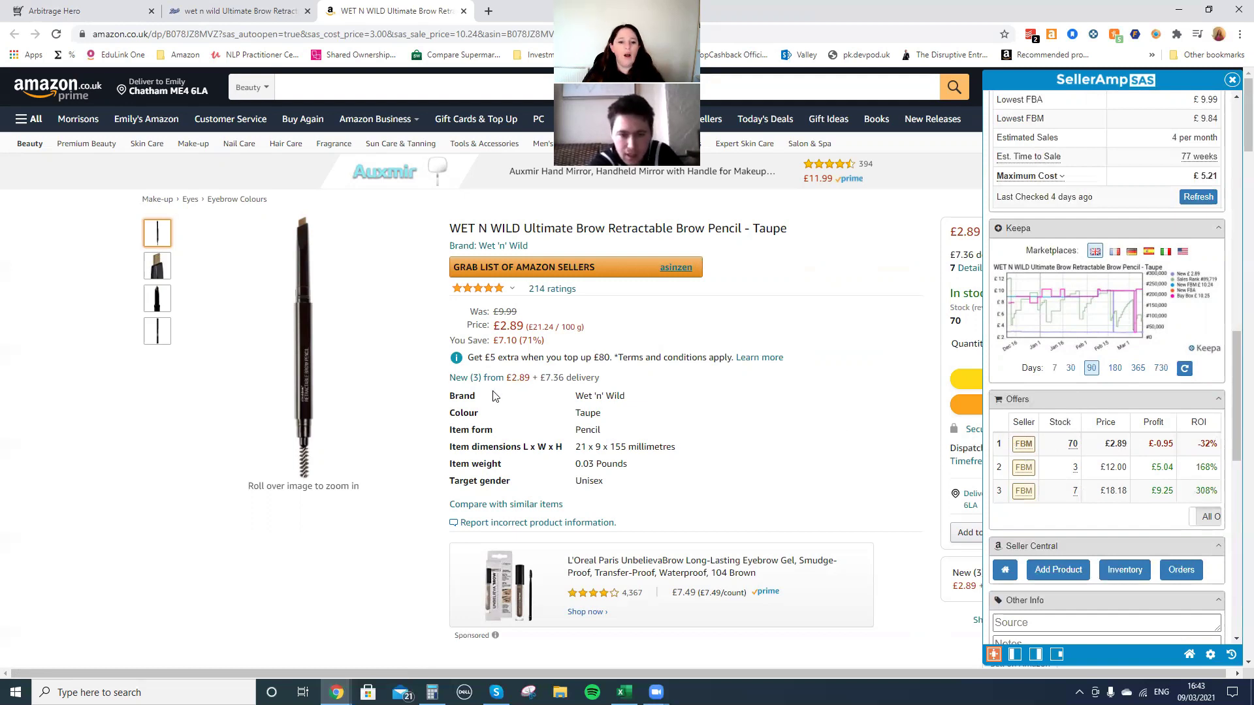
Highlight the brow pencil's saving on its Amazon listing with SellerAmp closed, and reopen SellerAmp to recheck the seller offers
click(1231, 81)
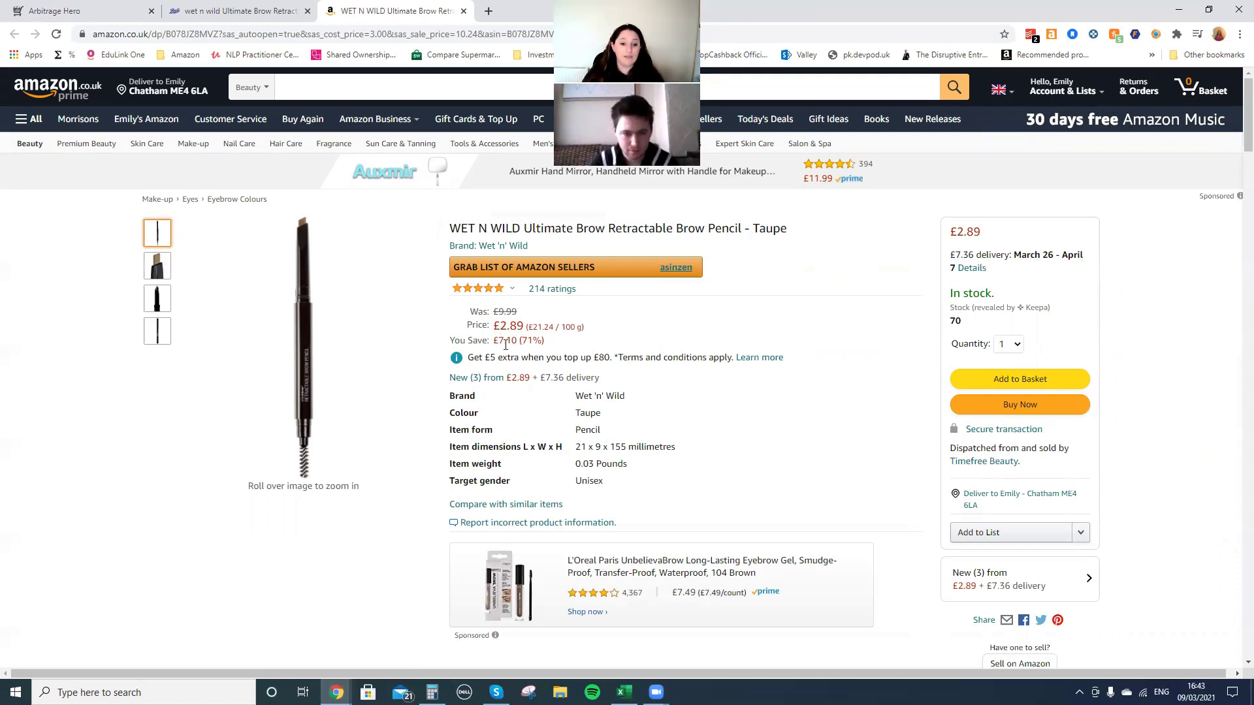
drag(494, 340, 528, 341)
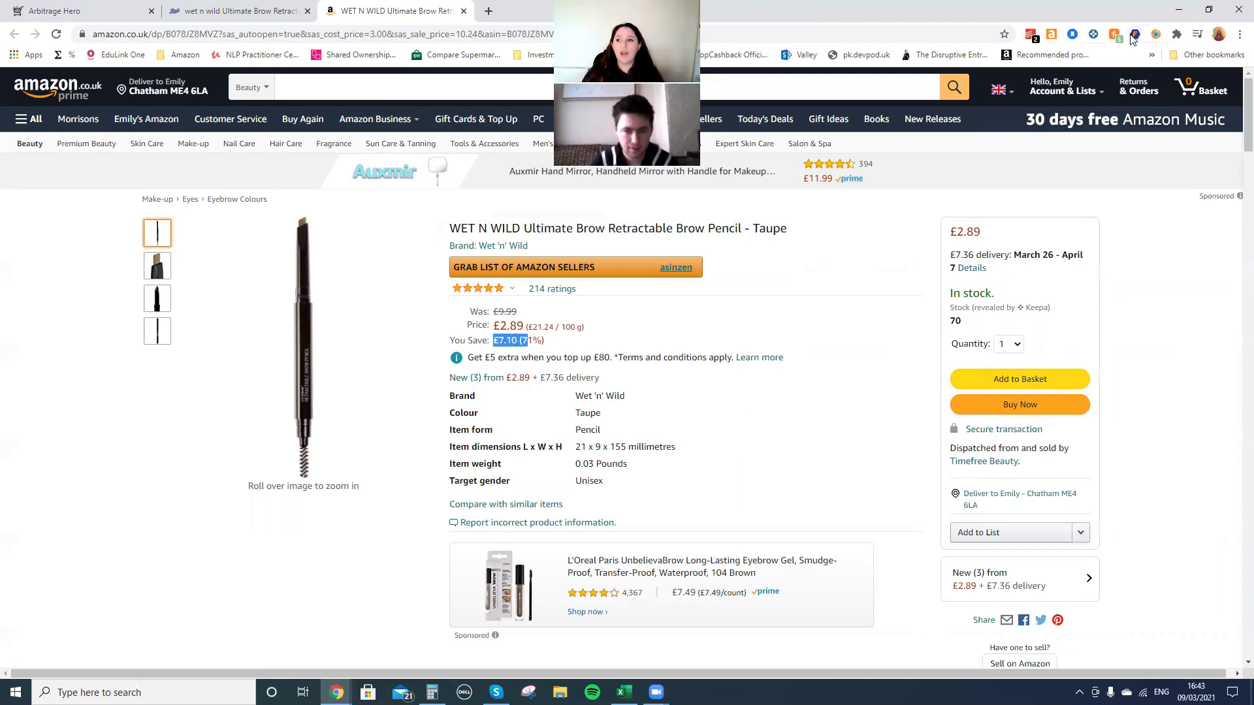
click(1155, 38)
scroll(1104, 406, down, 10)
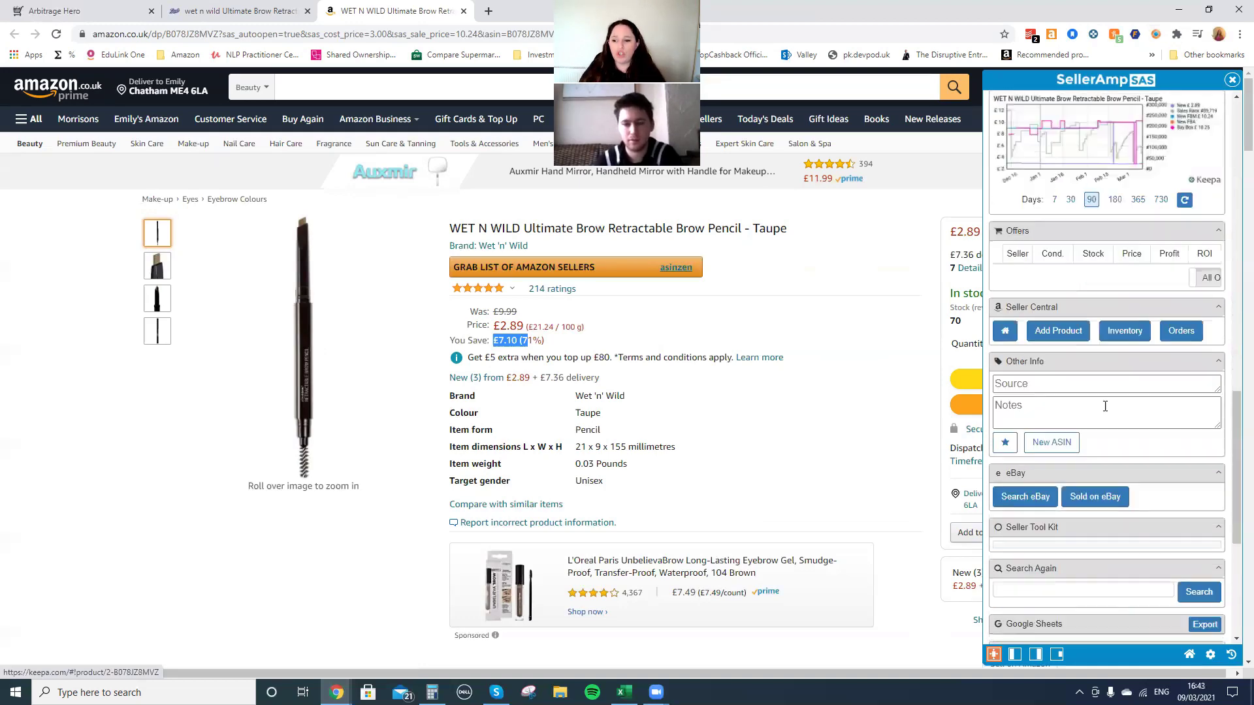
scroll(1104, 406, up, 8)
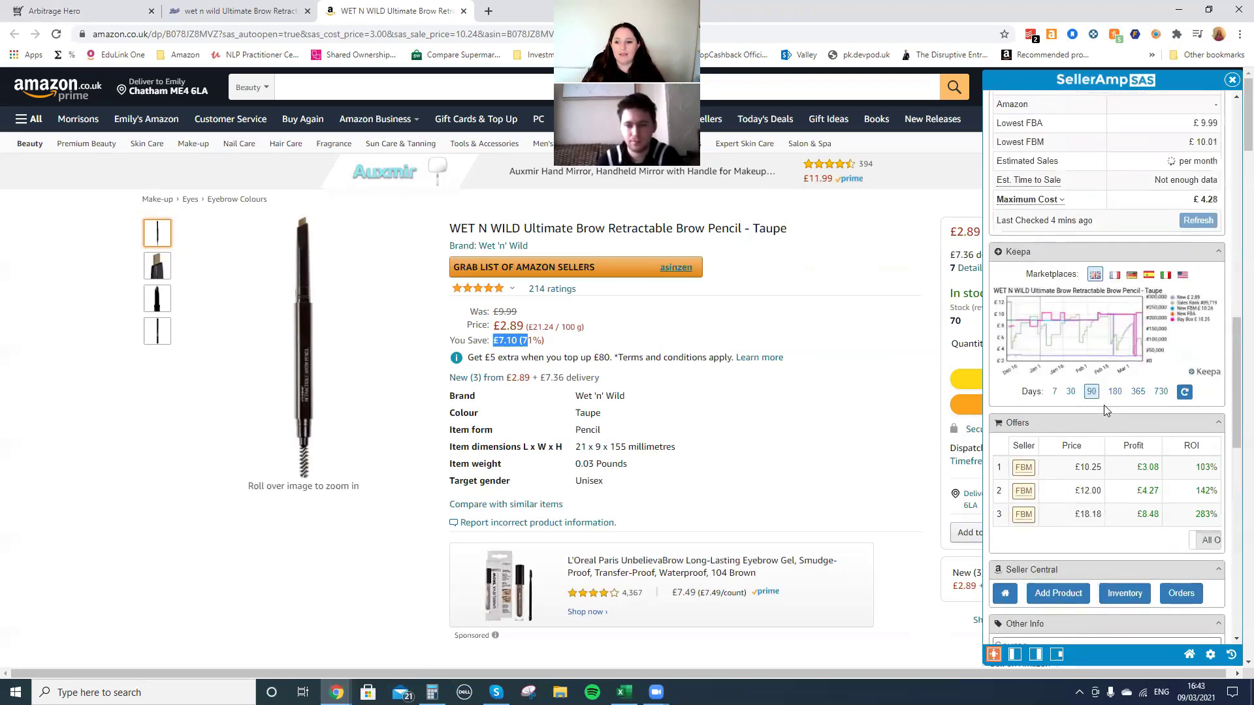
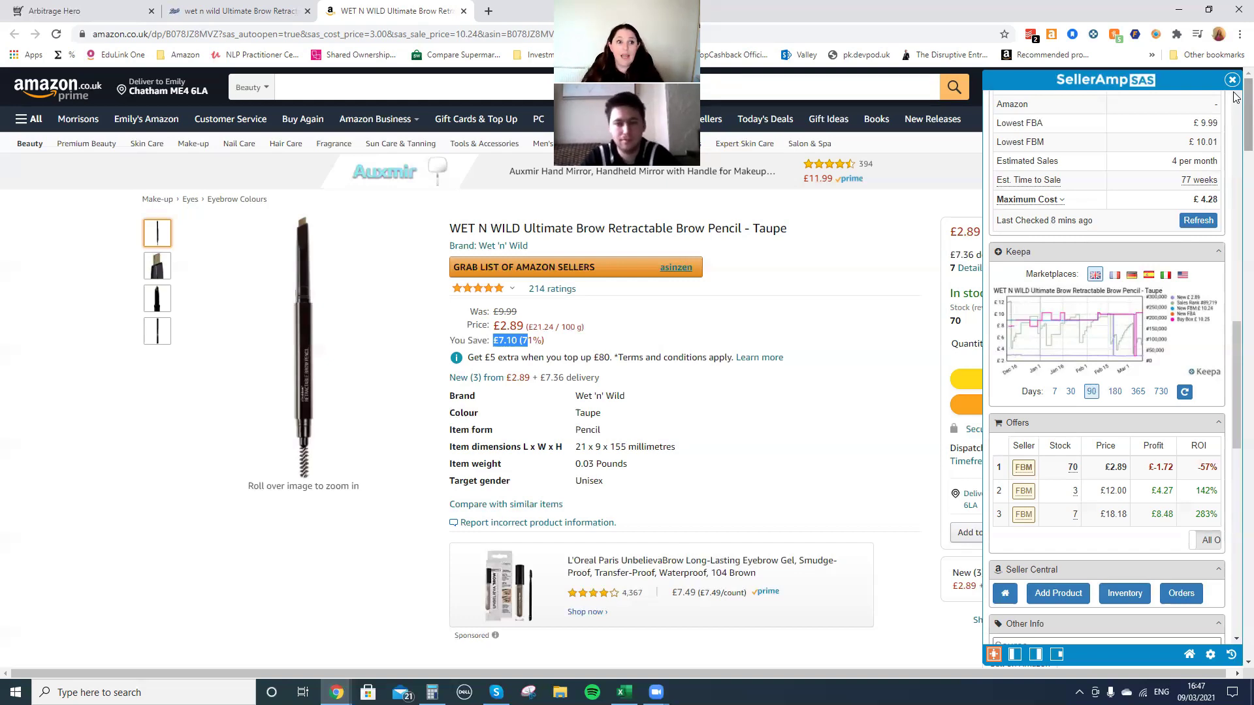
Review the brow pencil's profit, Keepa chart and offers in SellerAmp on its Boots.com page, and return to the arbitrage matches
click(258, 9)
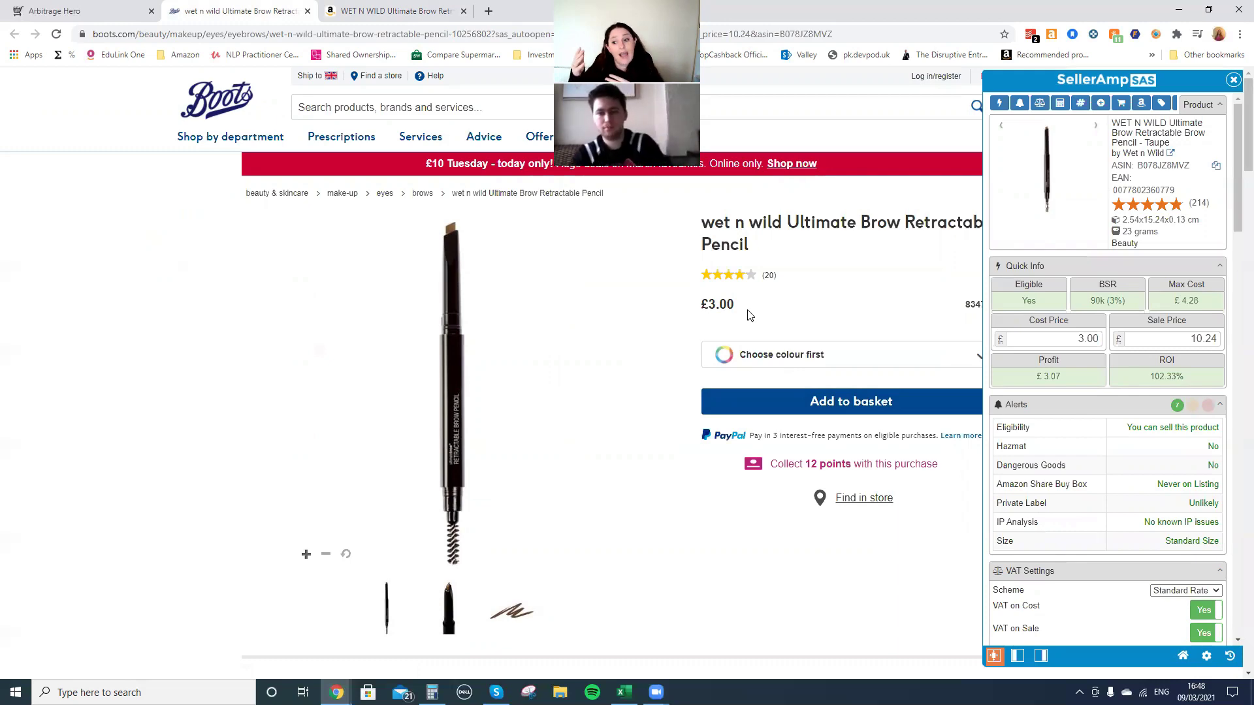
scroll(1136, 559, down, 8)
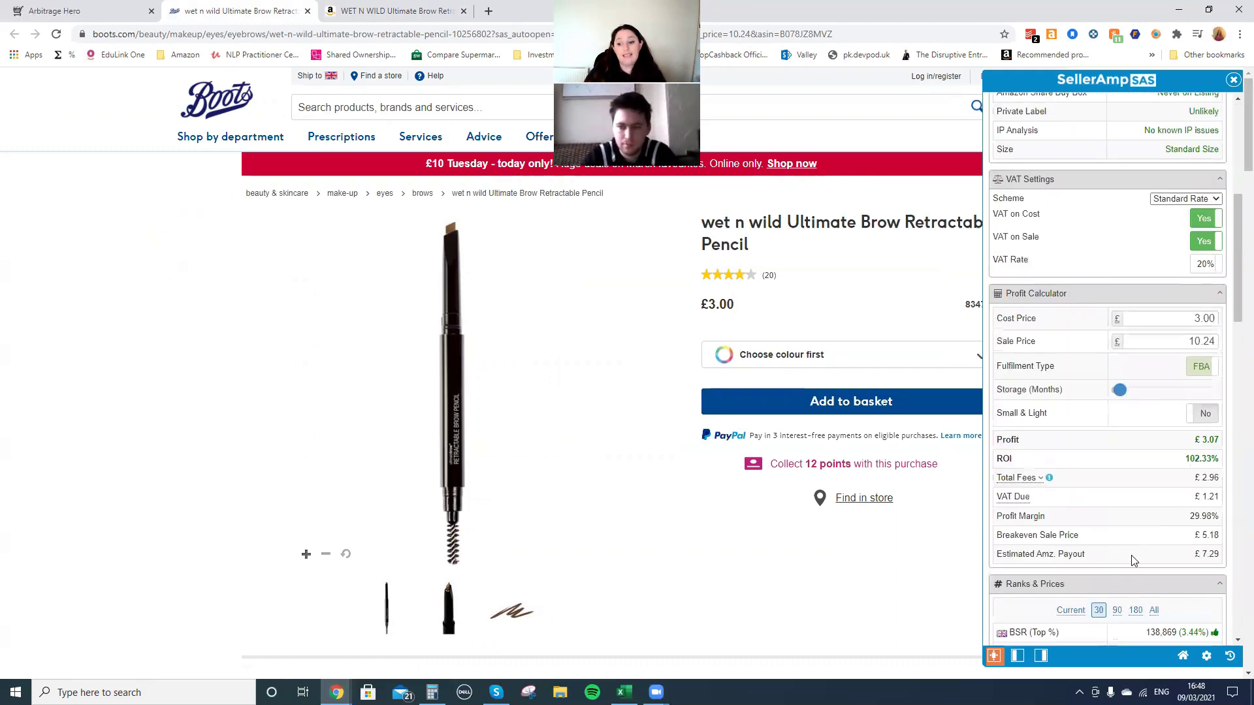
scroll(1066, 400, down, 3)
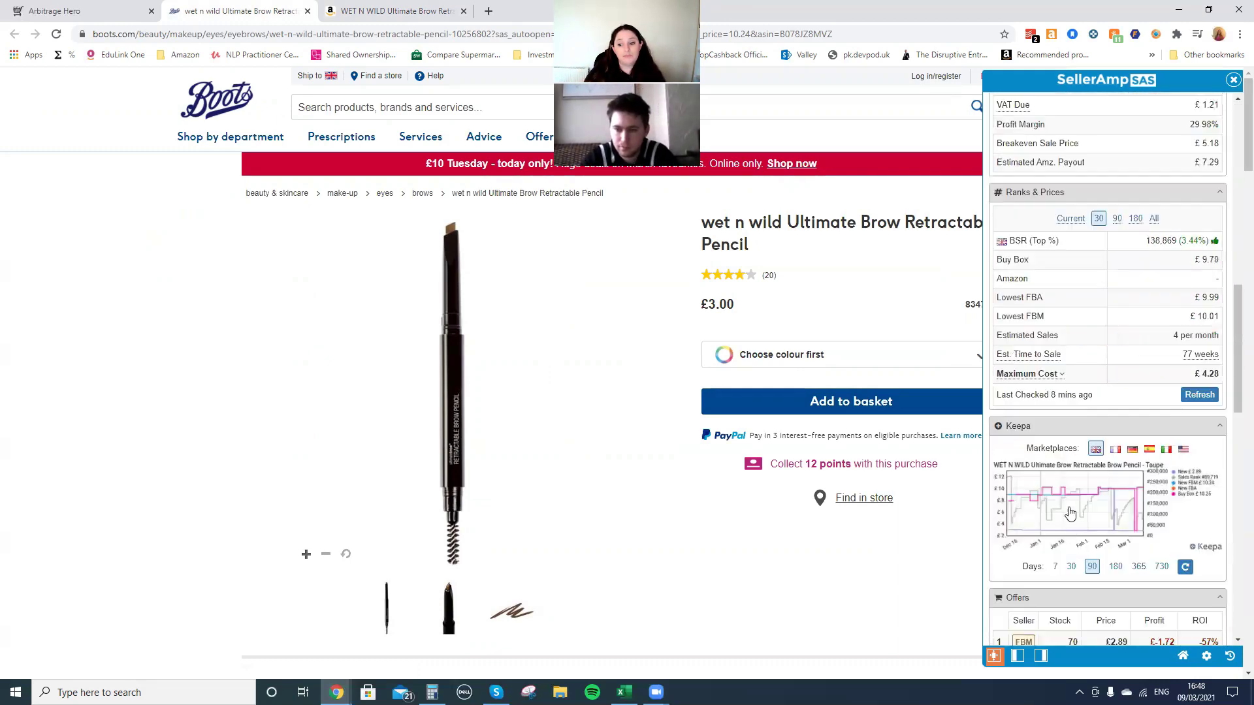
scroll(1044, 535, down, 3)
mouse_move(1030, 498)
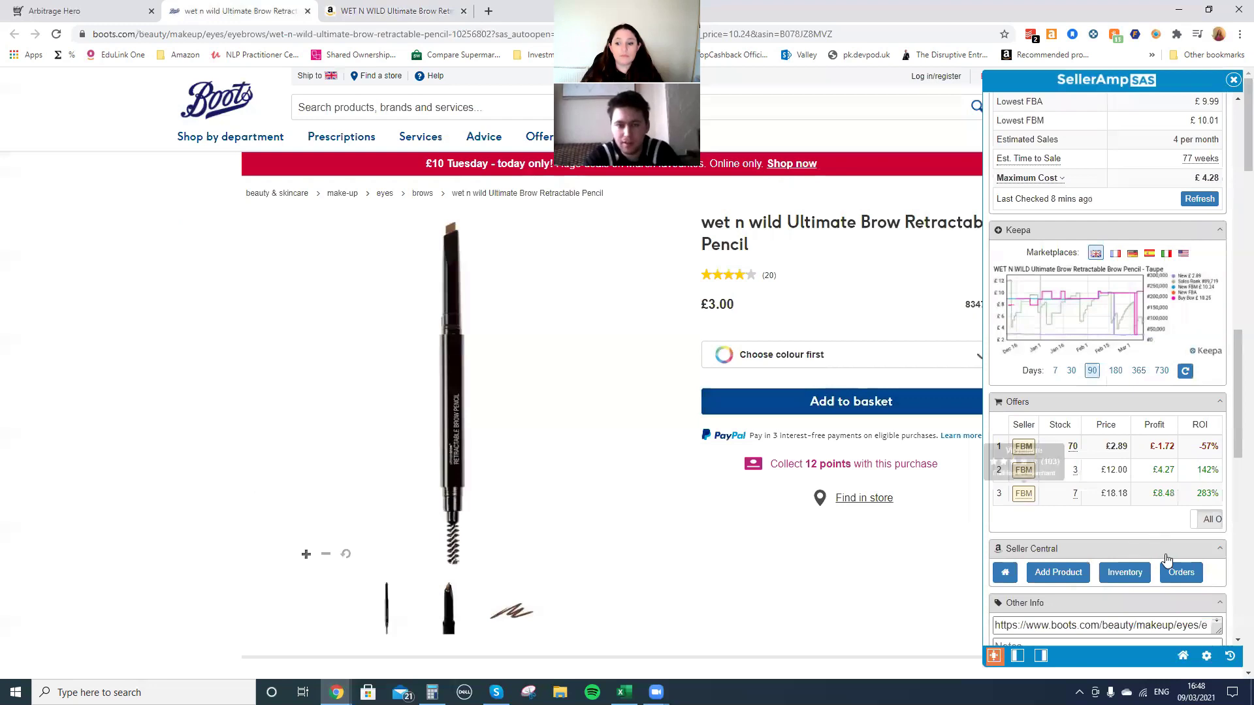
click(1232, 80)
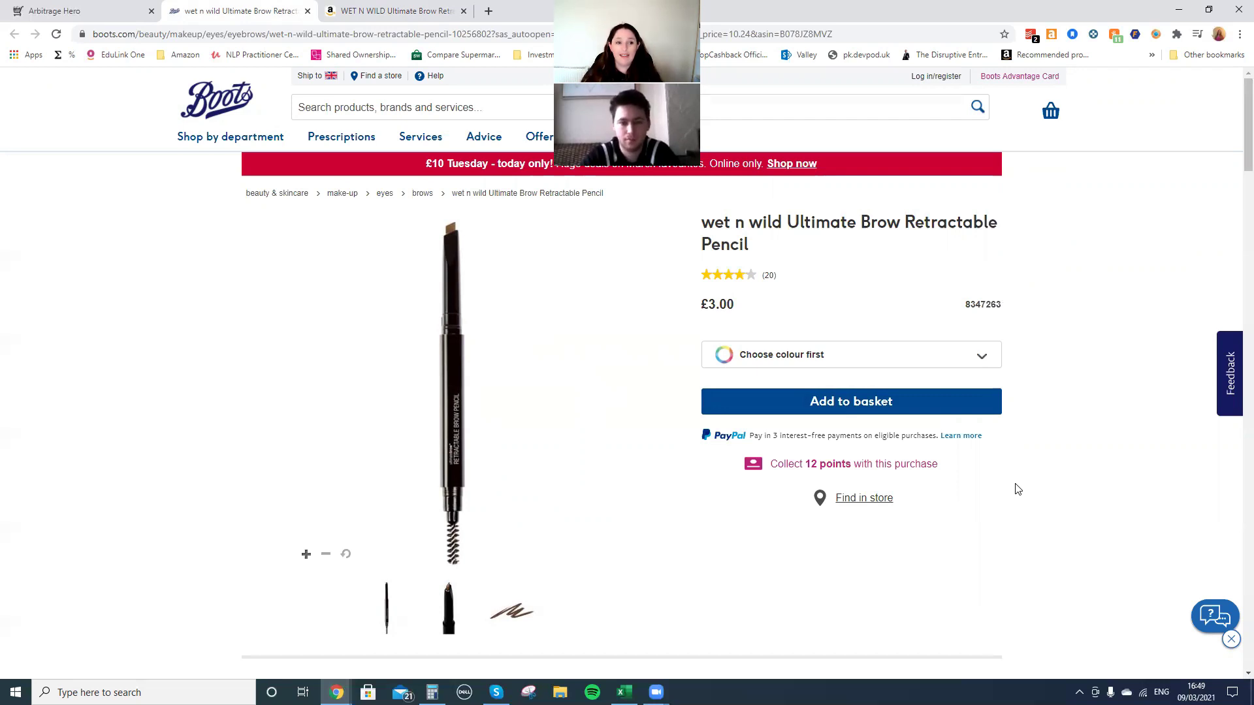
click(78, 10)
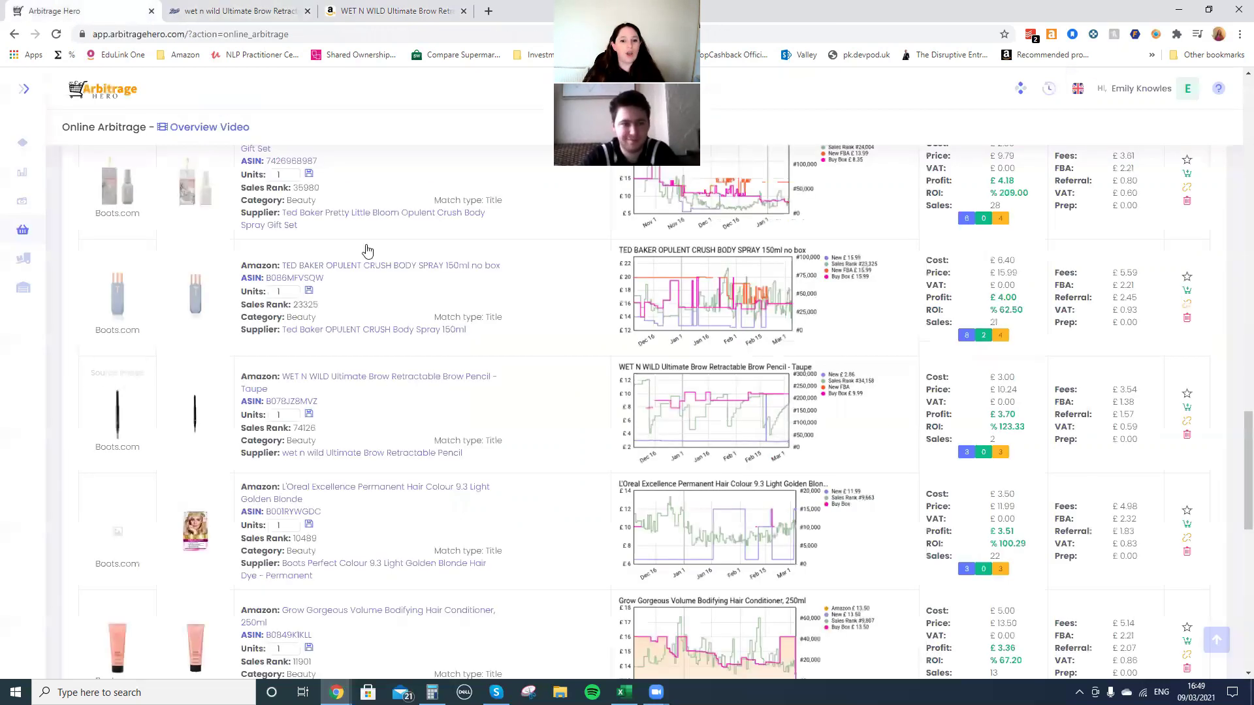